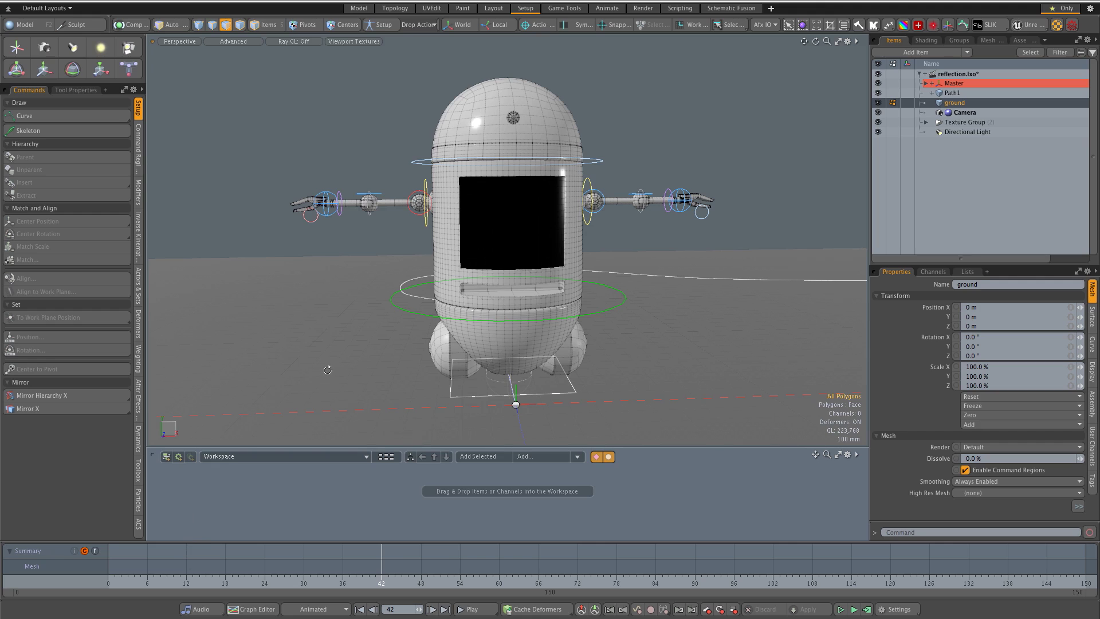
- Switch to the Render workspace and start the preview render of the robot scene
alt+drag(326, 372, 354, 358)
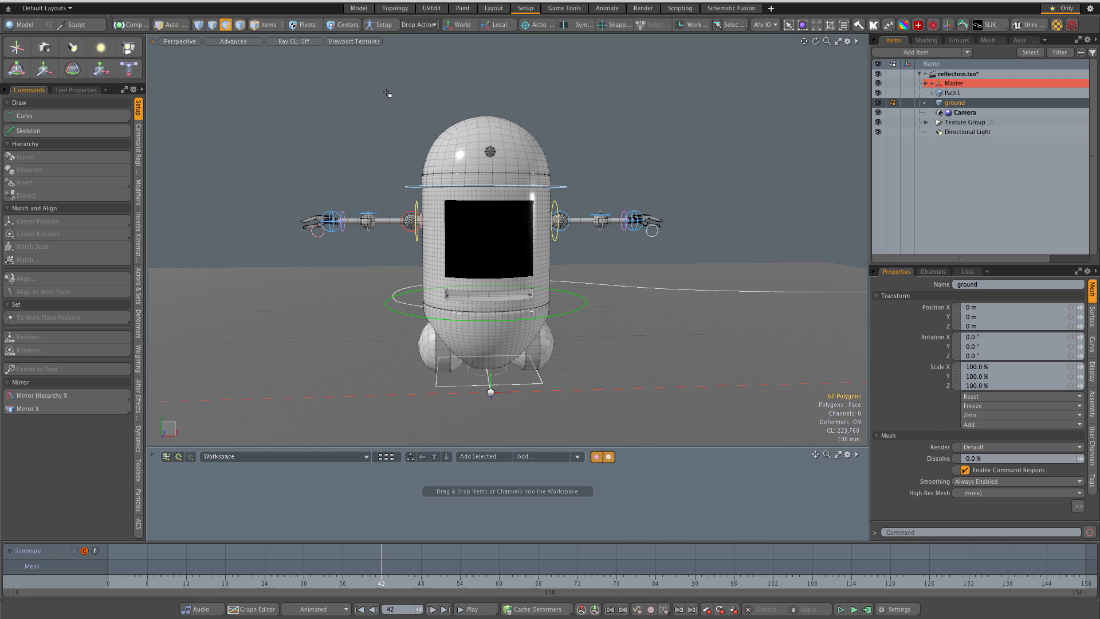
click(708, 333)
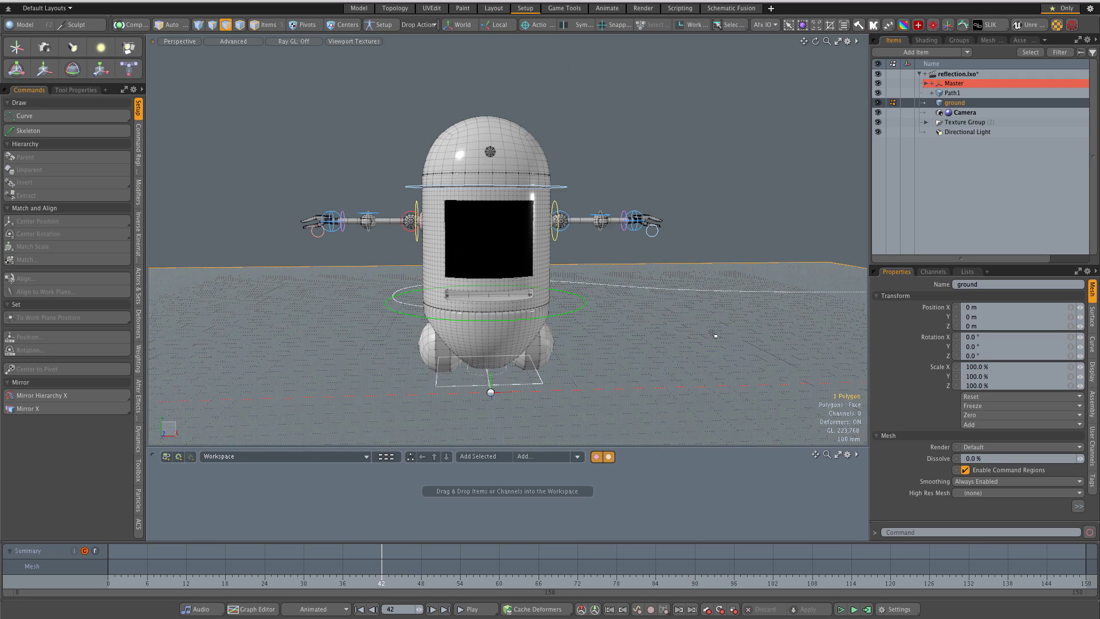
click(734, 165)
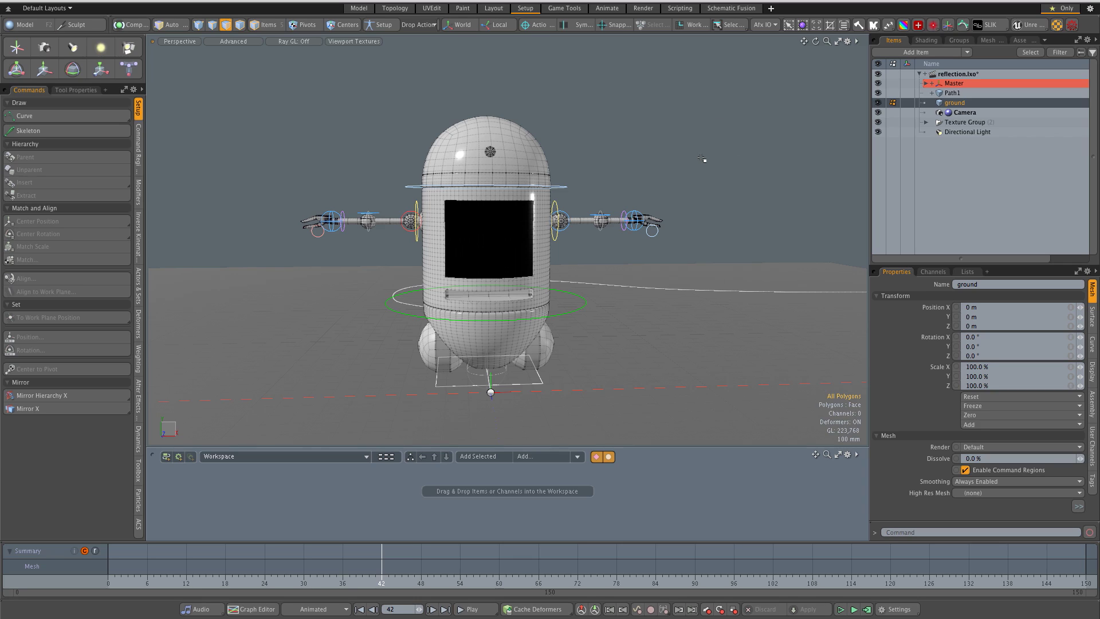
click(643, 8)
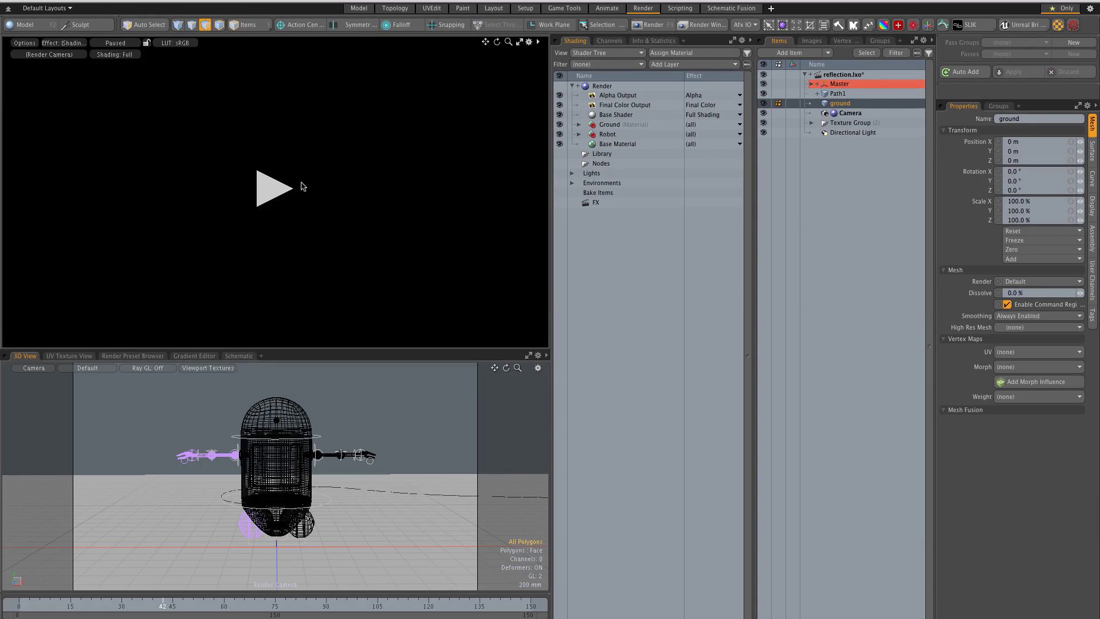
click(274, 194)
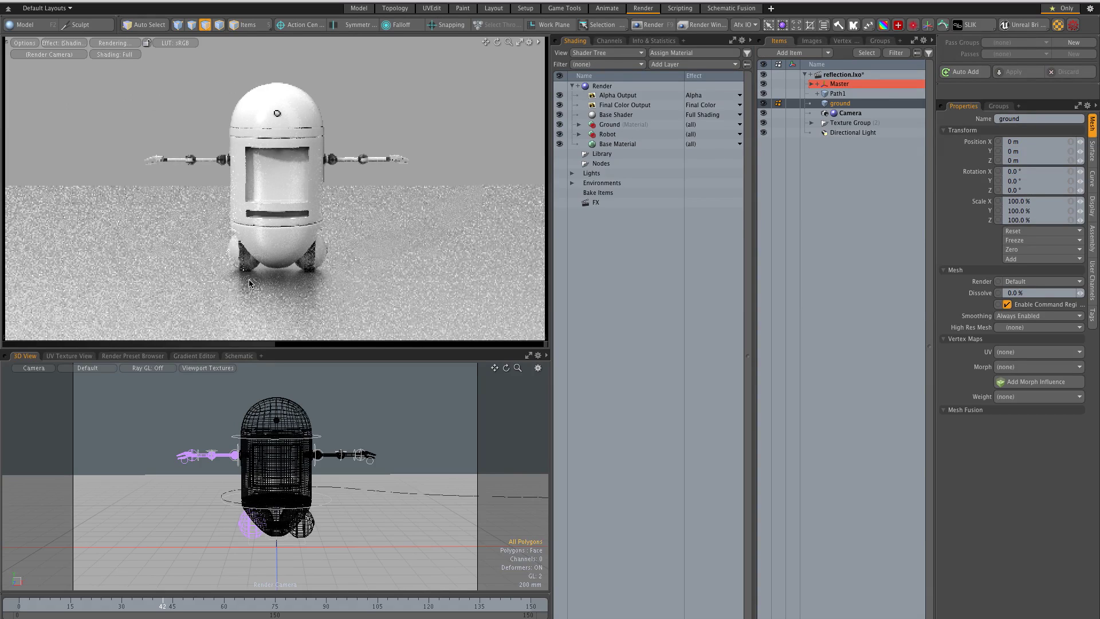
- Set the roughness of the Ground group's material to 20%
click(579, 124)
click(615, 135)
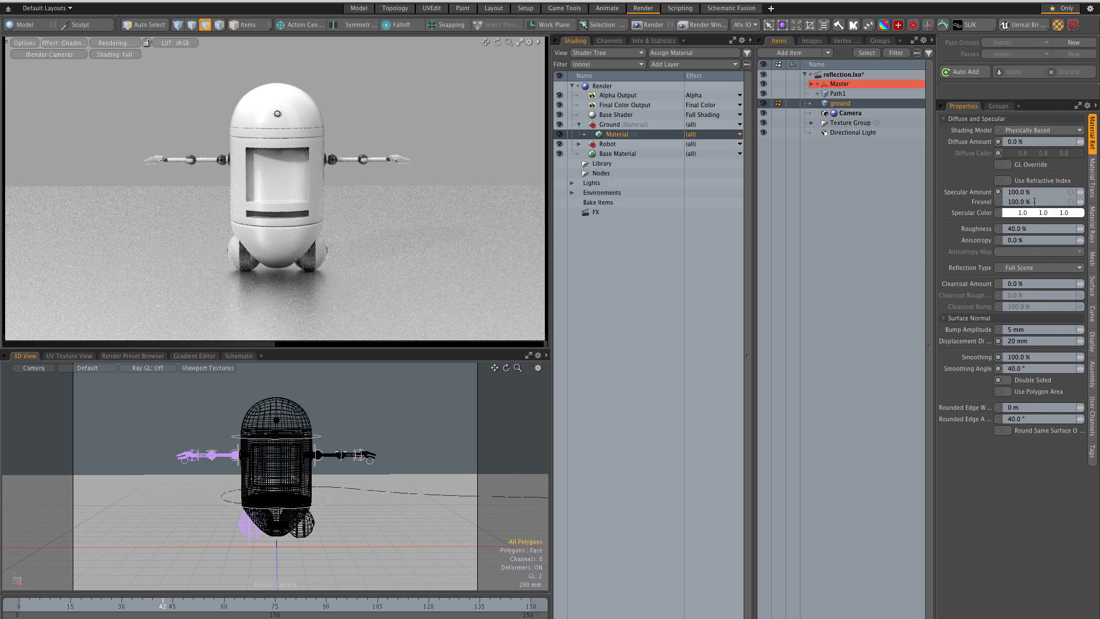
click(1035, 228)
text(20)
key(Tab)
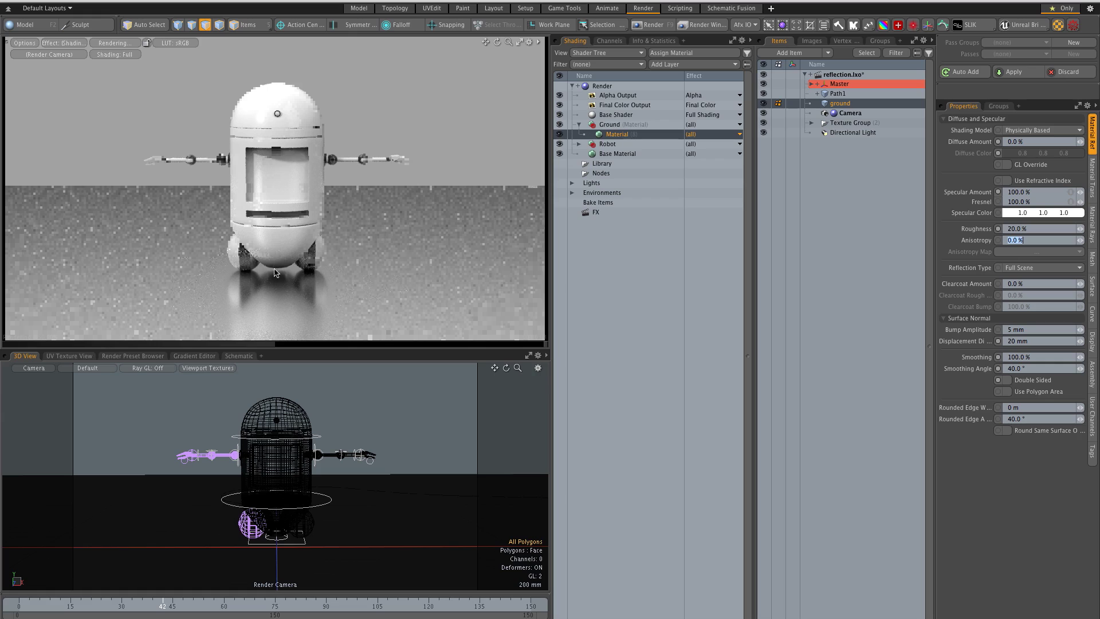
- Pause the preview render and add a dedicated shader to the Ground material group
click(624, 126)
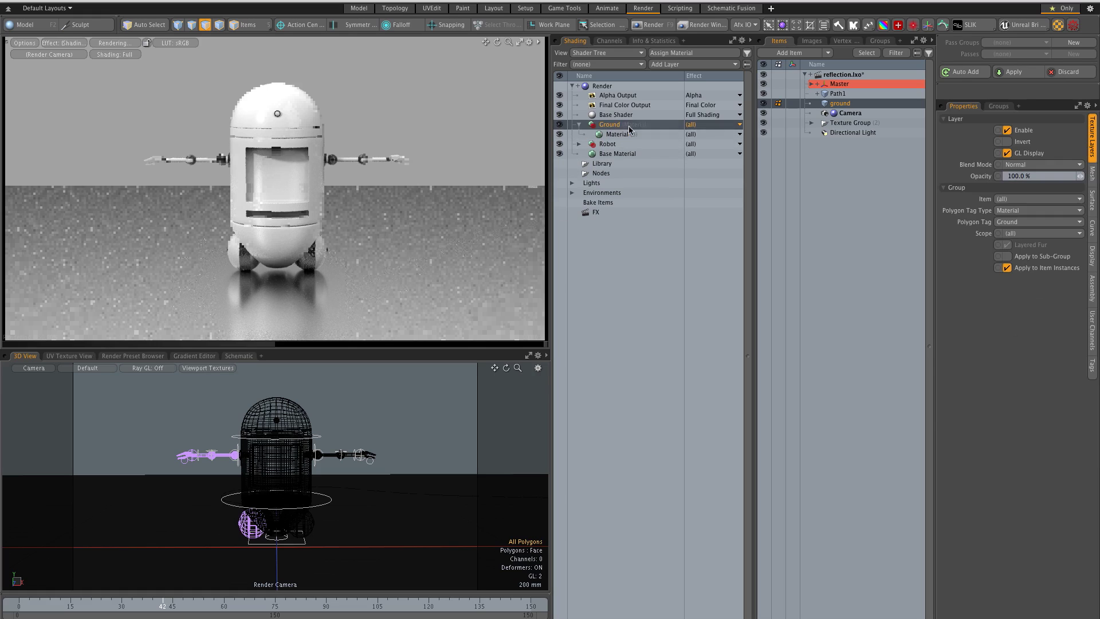
click(112, 45)
click(666, 64)
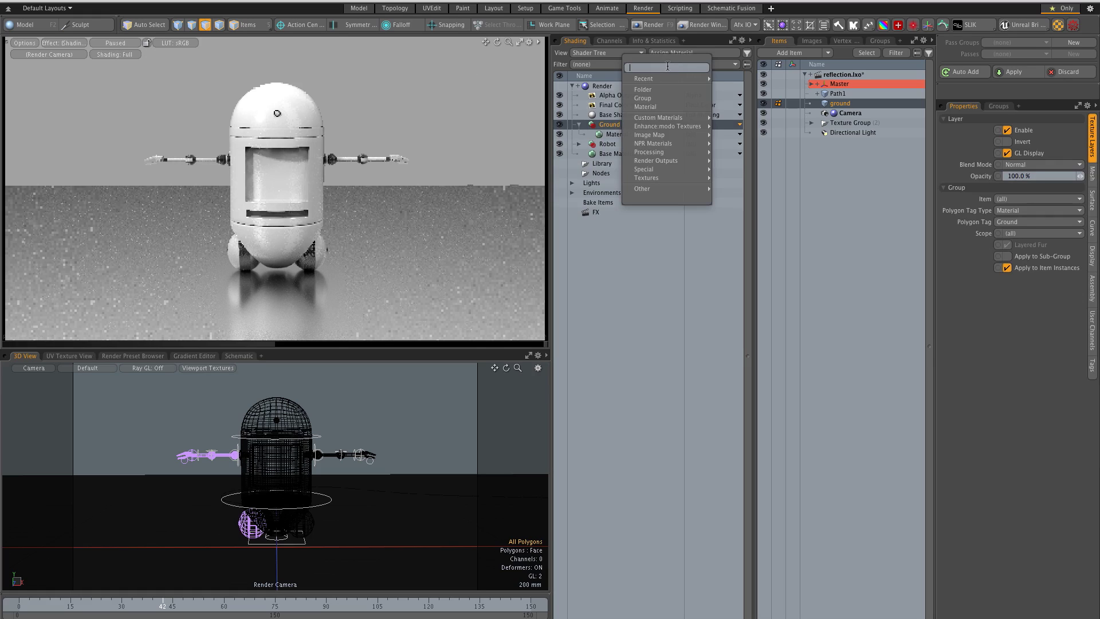
mouse_move(659, 152)
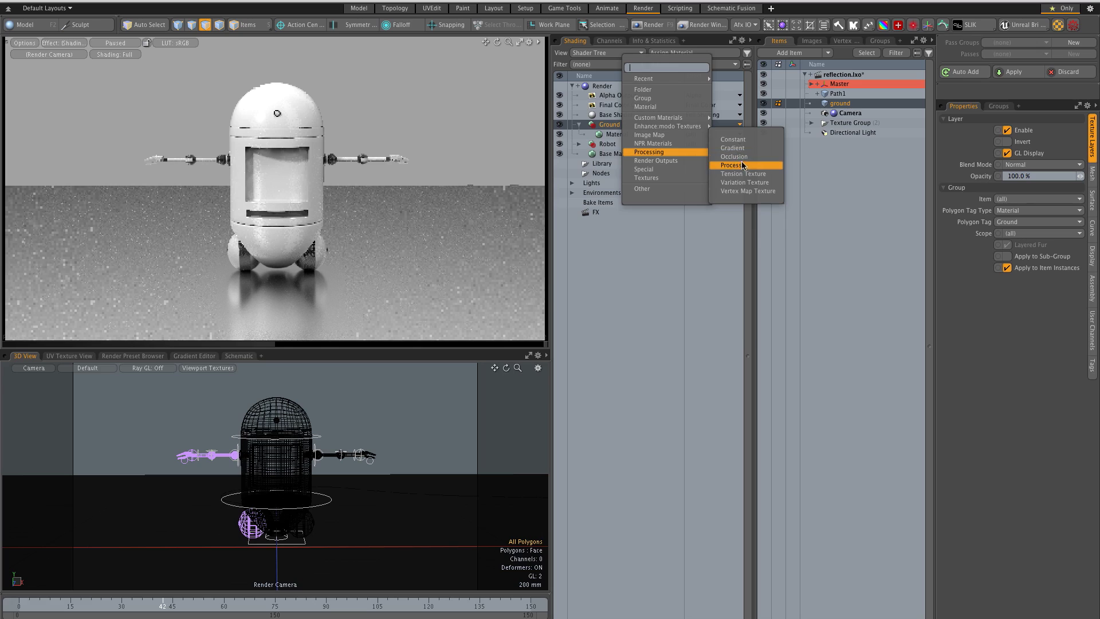
click(739, 165)
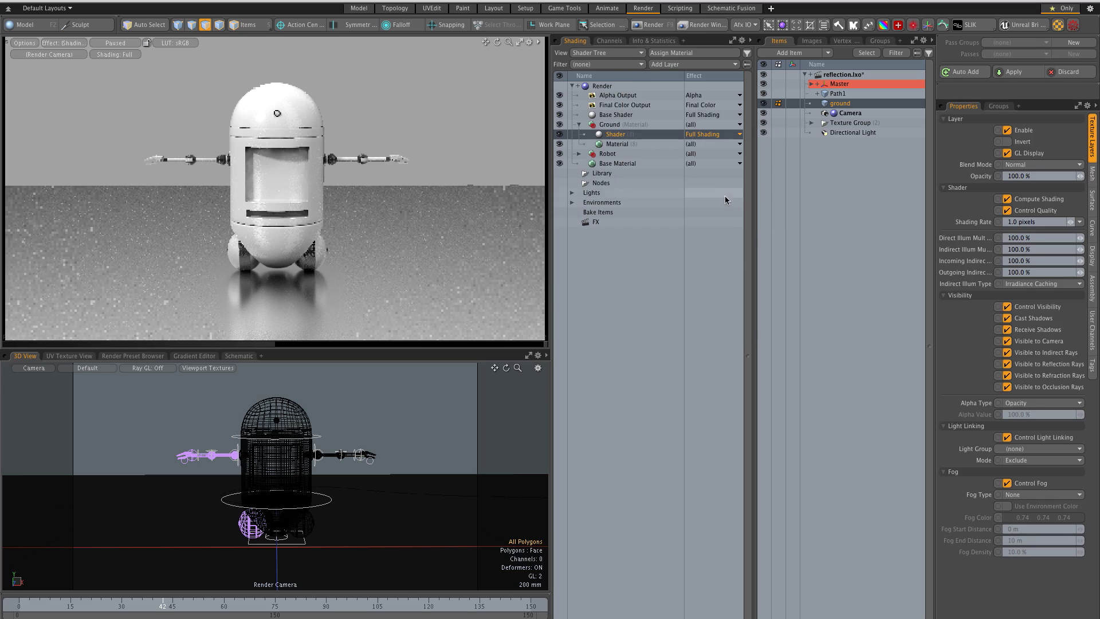
- Expand the Robot group in the shader tree and assign it to the robot all item
click(614, 159)
click(580, 154)
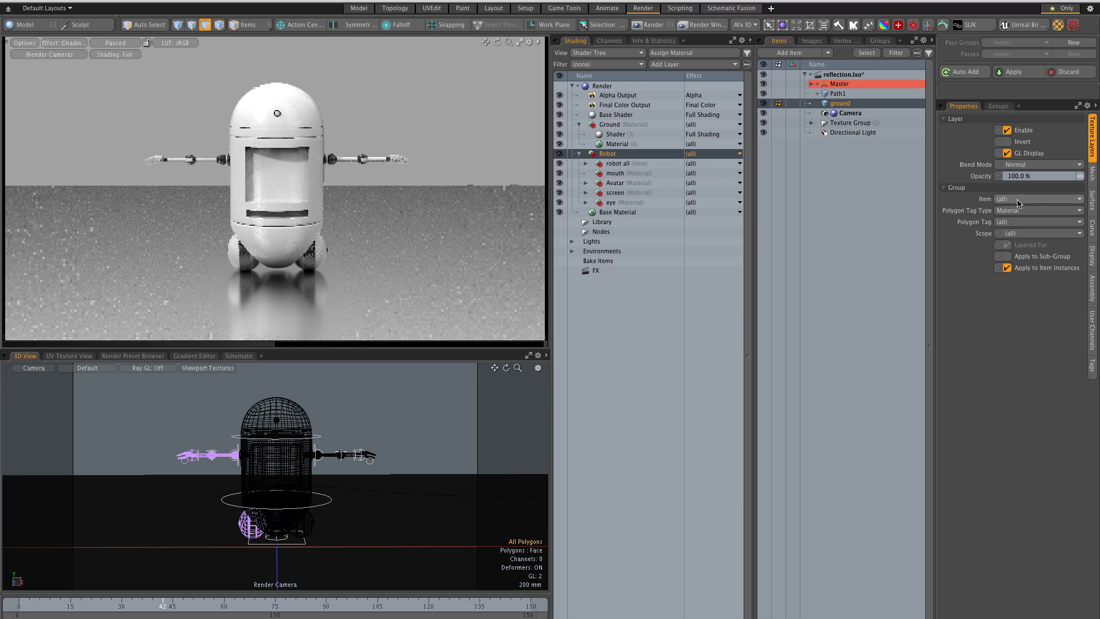
click(1003, 221)
click(1013, 220)
click(1039, 198)
click(1013, 221)
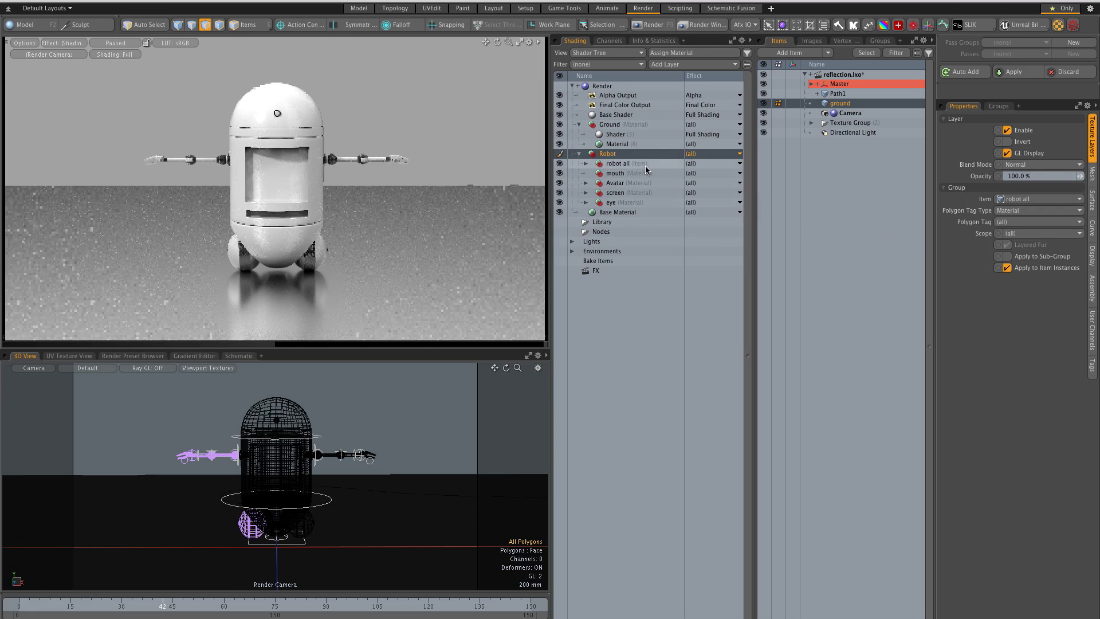
- Add a dedicated shader to the Robot group
click(680, 64)
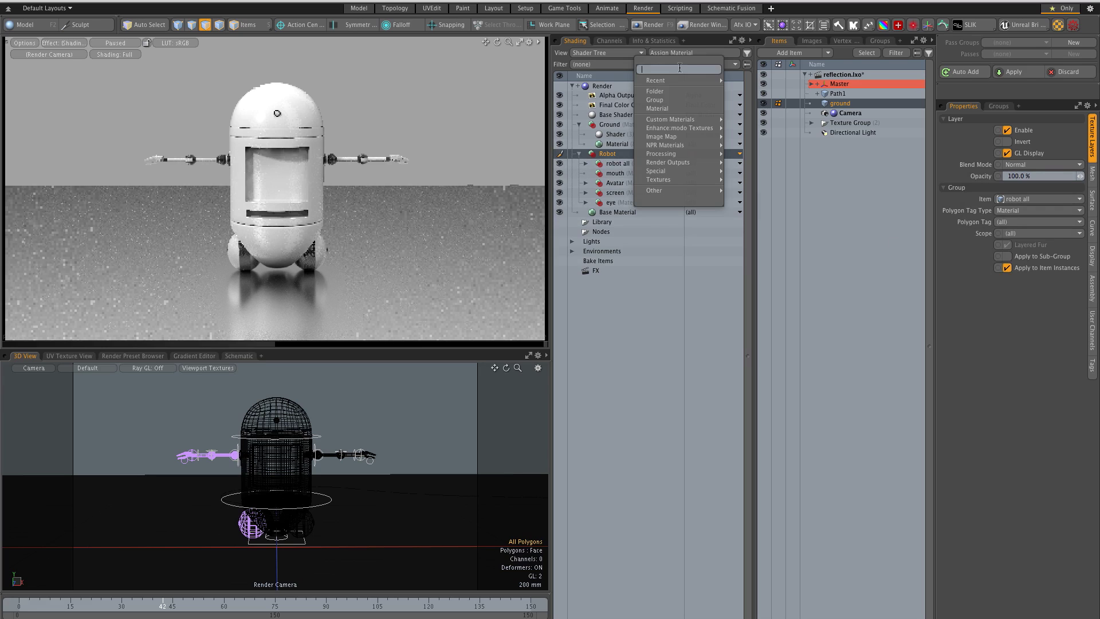
mouse_move(690, 82)
click(742, 67)
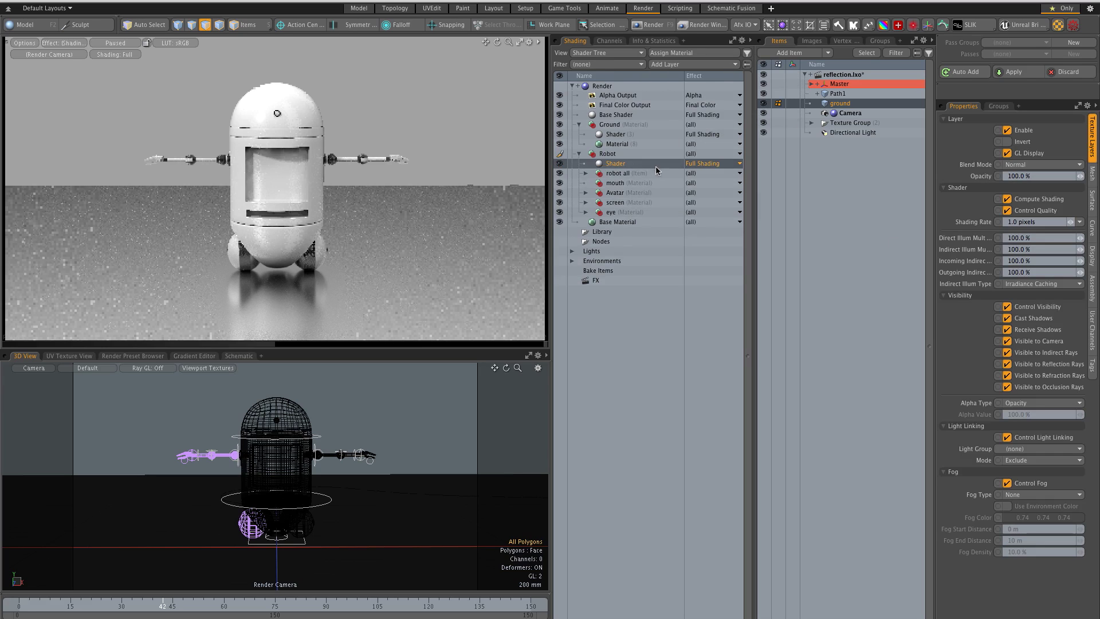
- Add a Reflection Shading render output inside the Ground material group
click(627, 124)
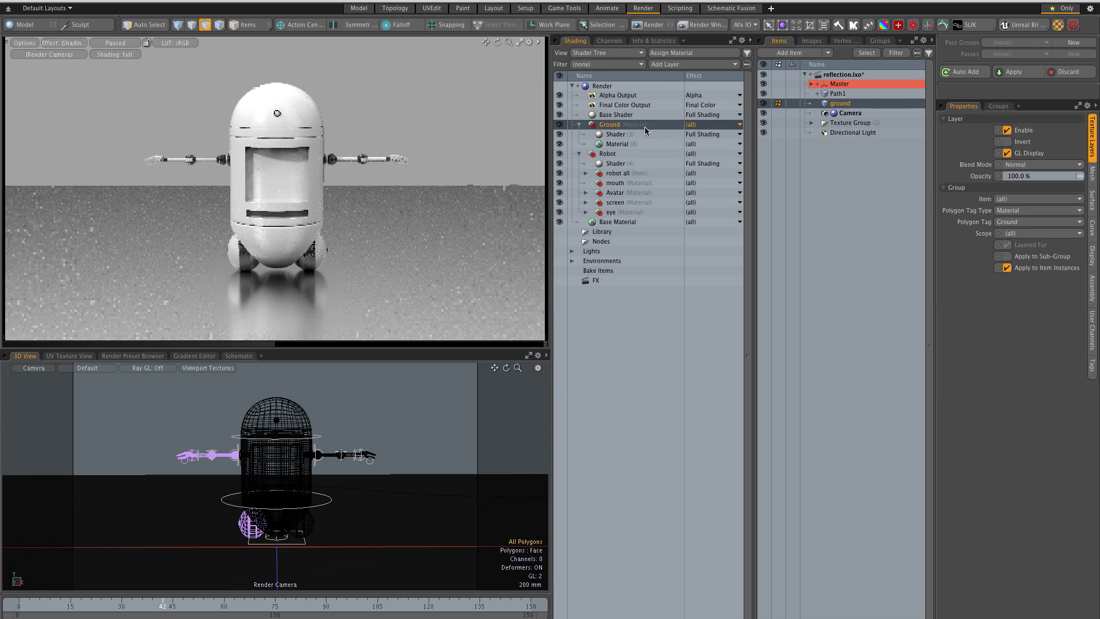
click(692, 66)
mouse_move(692, 162)
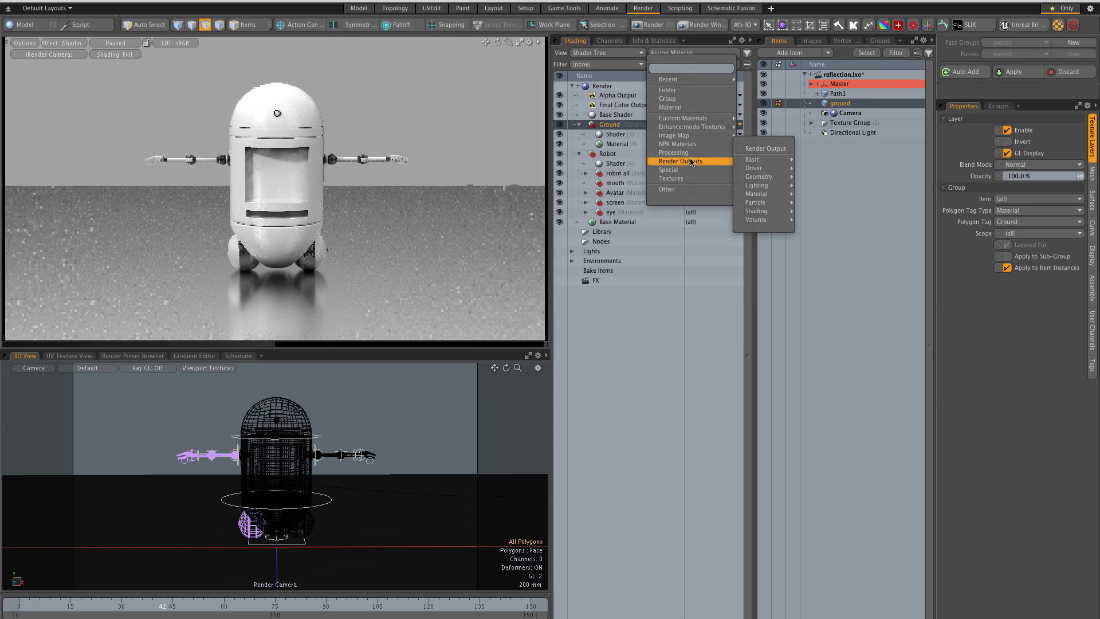
mouse_move(757, 210)
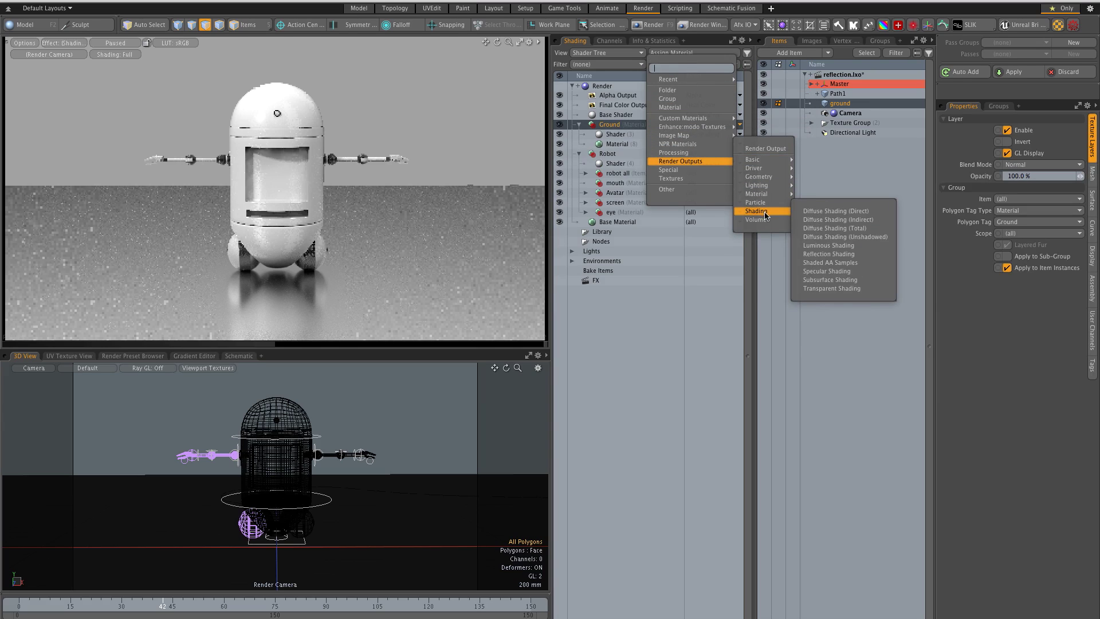
click(834, 255)
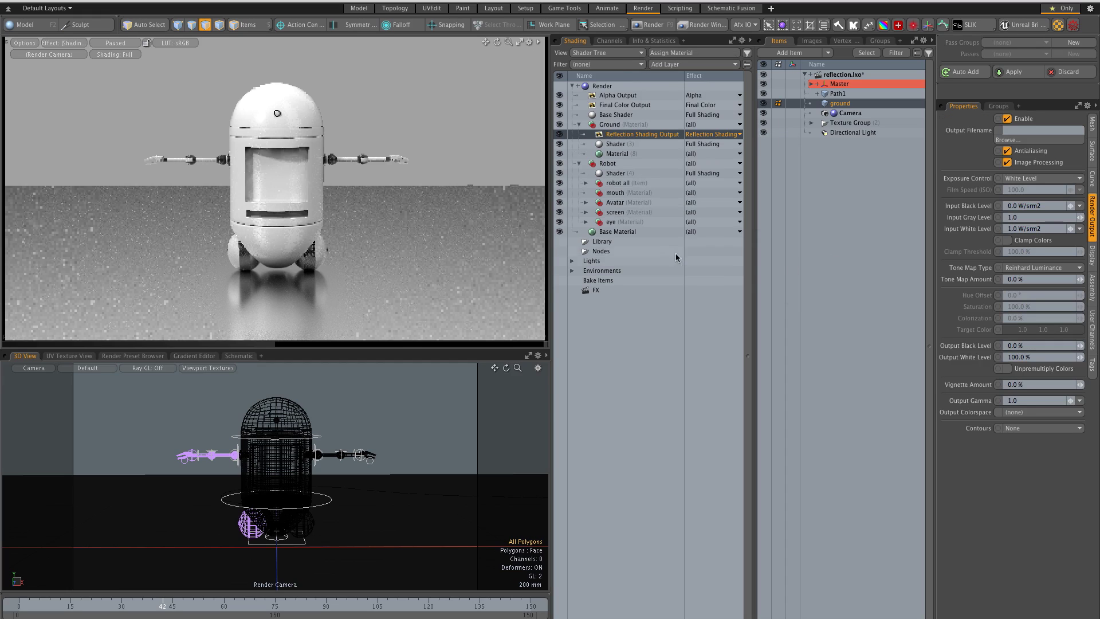
- Display the Reflection Shading Output in the preview and resume rendering
click(59, 46)
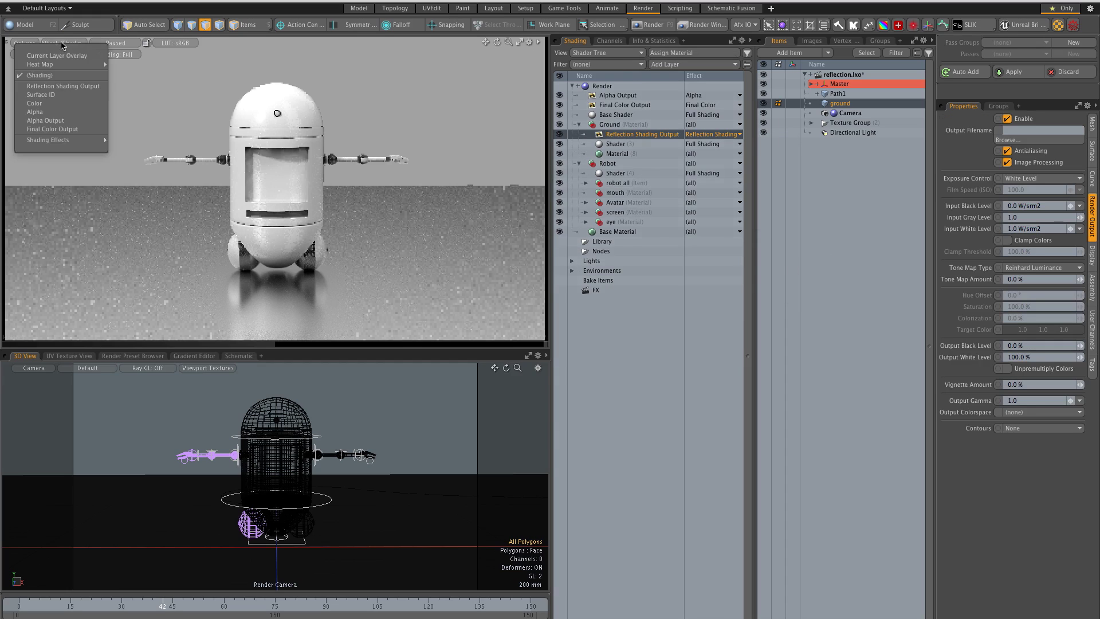
click(57, 86)
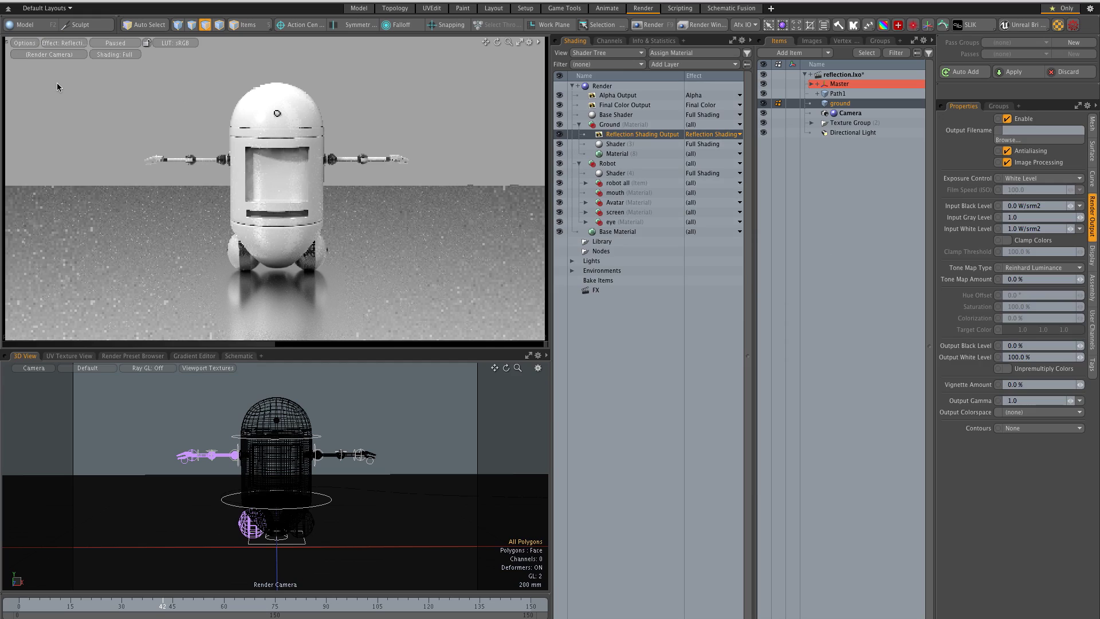
click(116, 43)
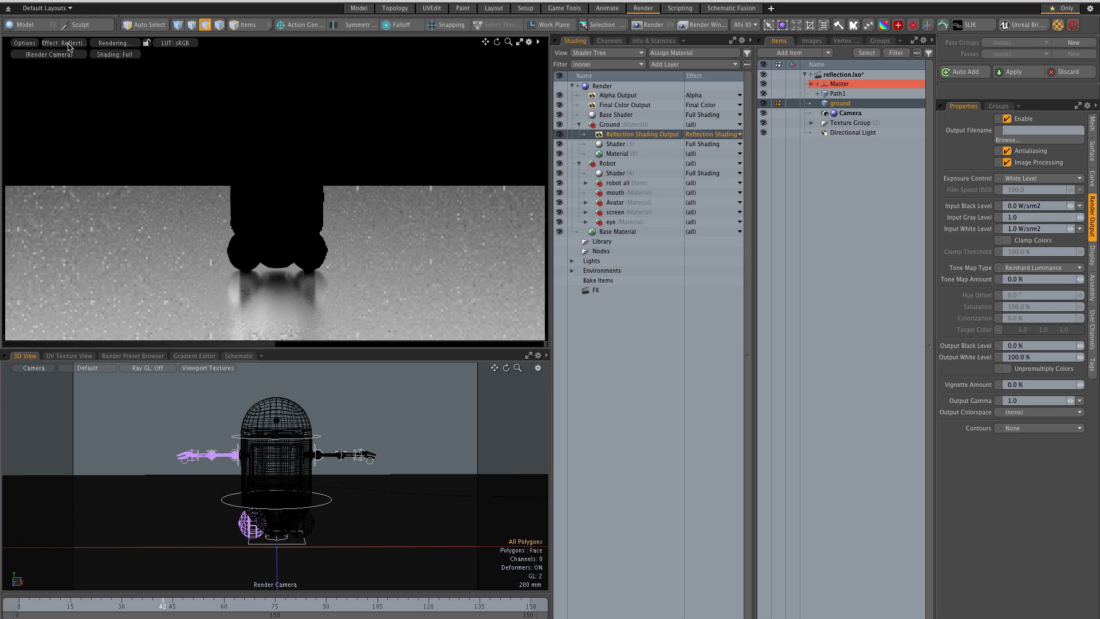
- Add a Reflection Occlusion render output inside the Ground material group
click(662, 66)
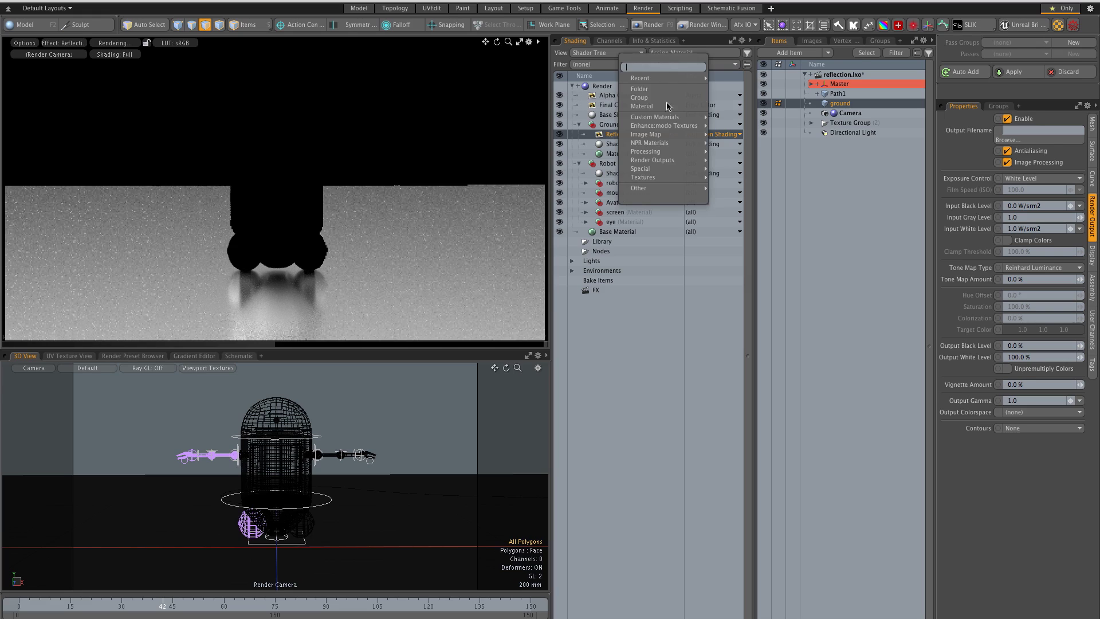
mouse_move(663, 161)
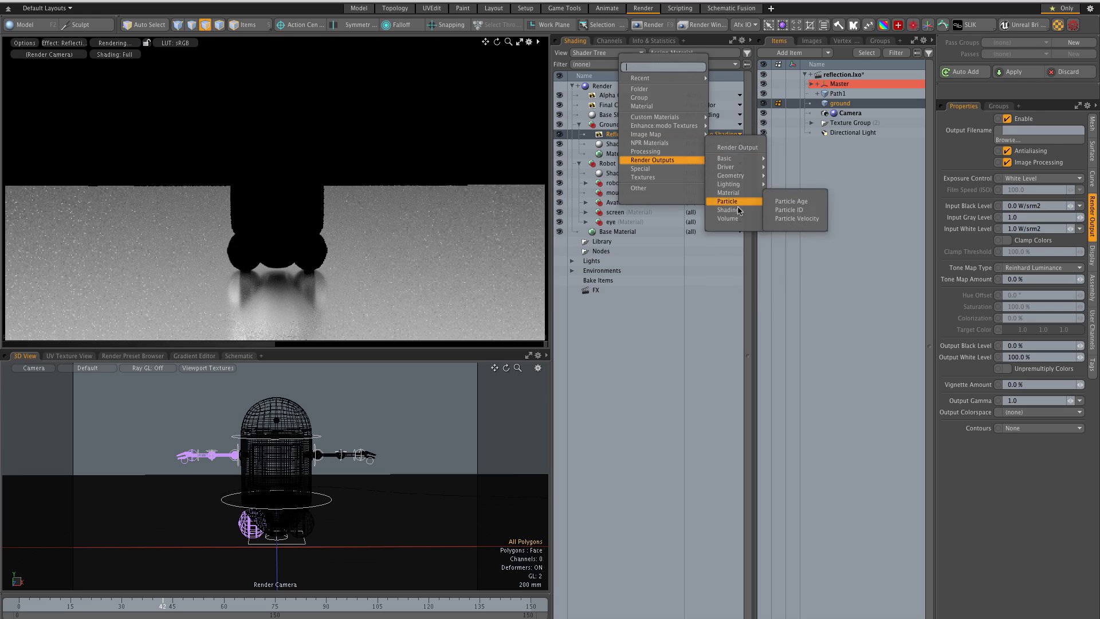
mouse_move(745, 187)
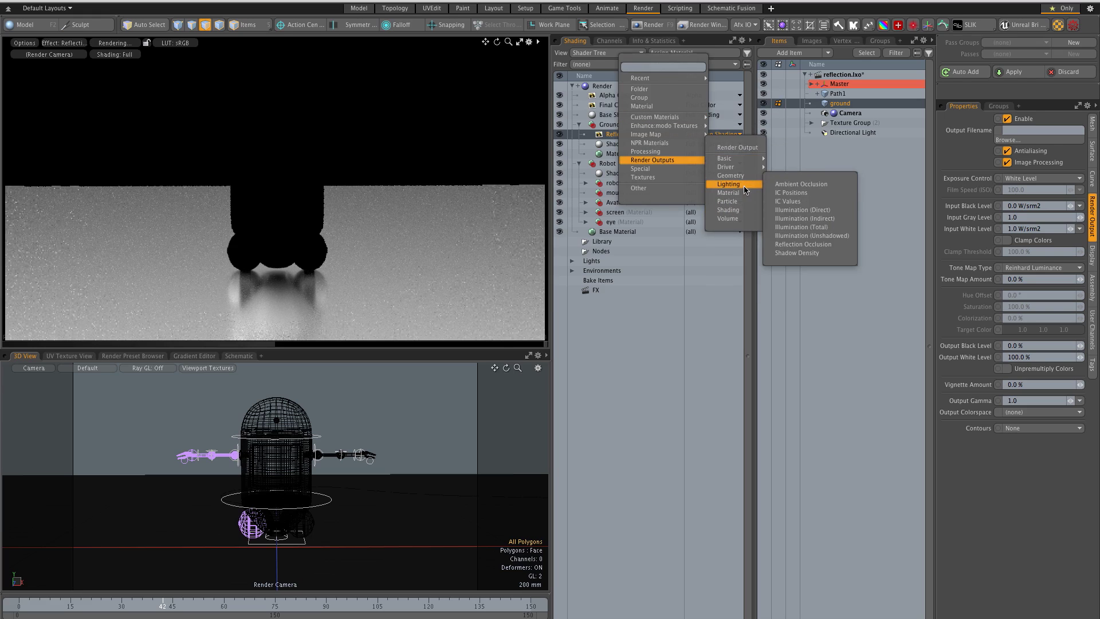
click(802, 245)
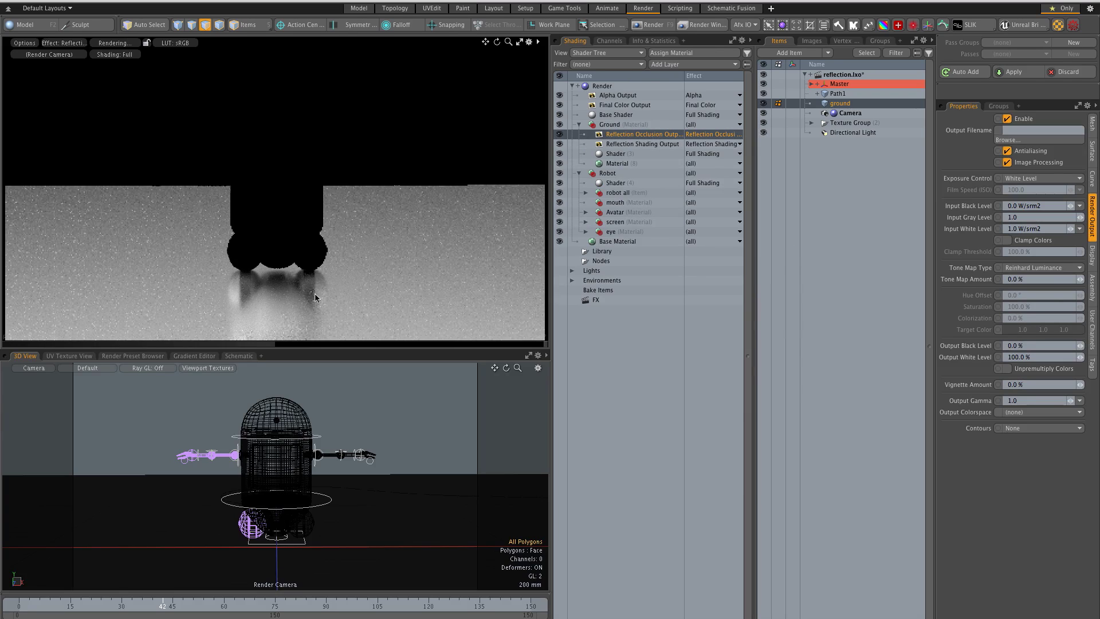
- Display the Reflection Occlusion Output in the preview and examine the robot's reflection on the ground up close
click(76, 43)
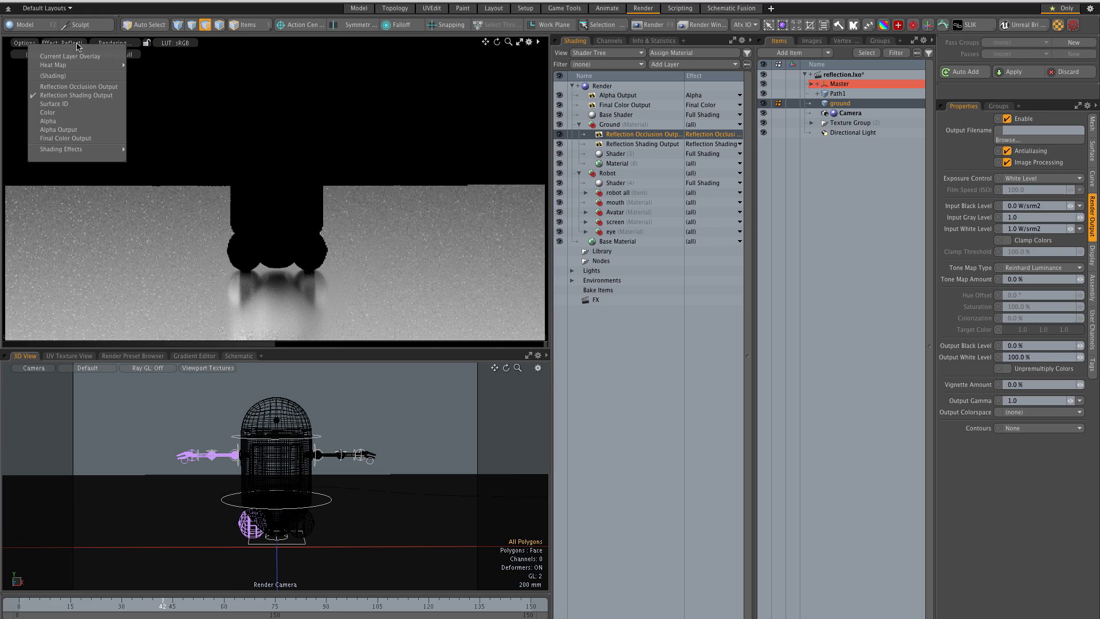
click(78, 86)
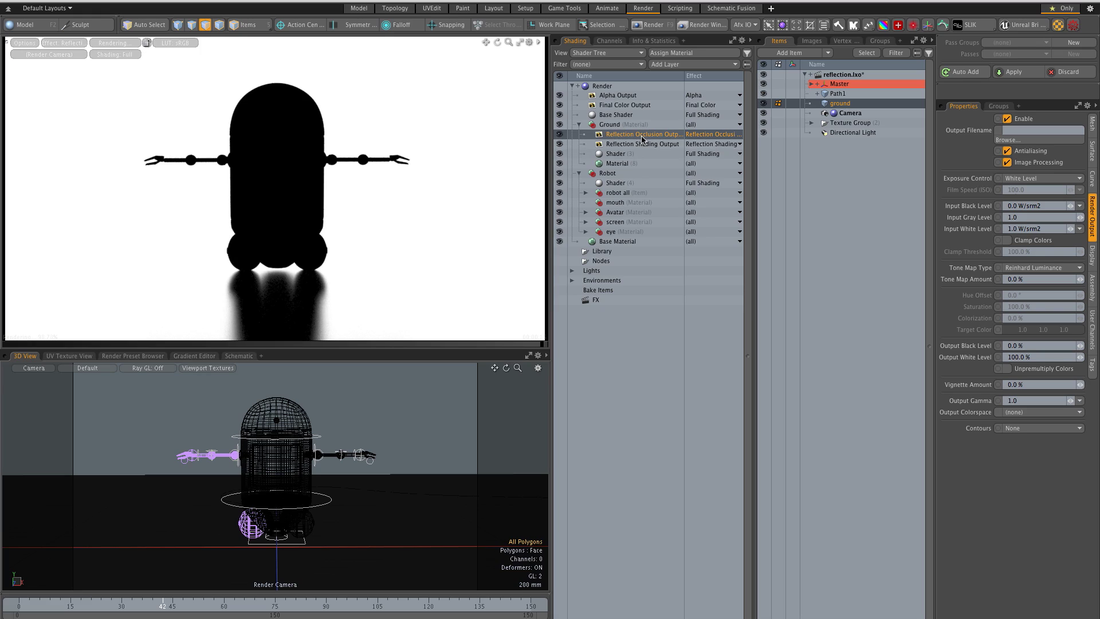
scroll(390, 248, up, 3)
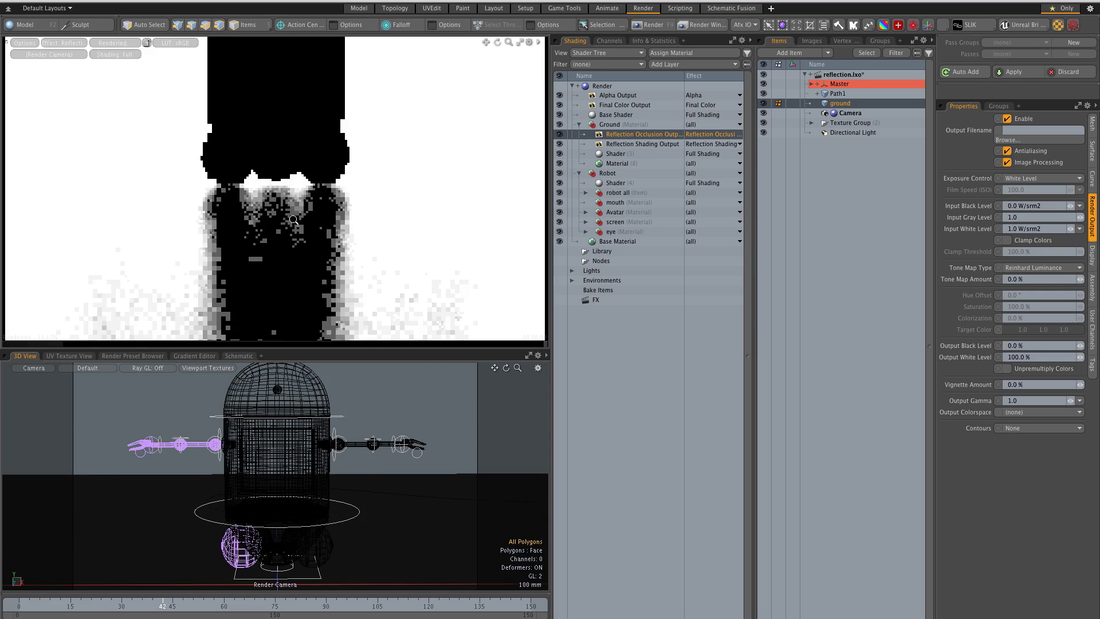
scroll(294, 219, up, 2)
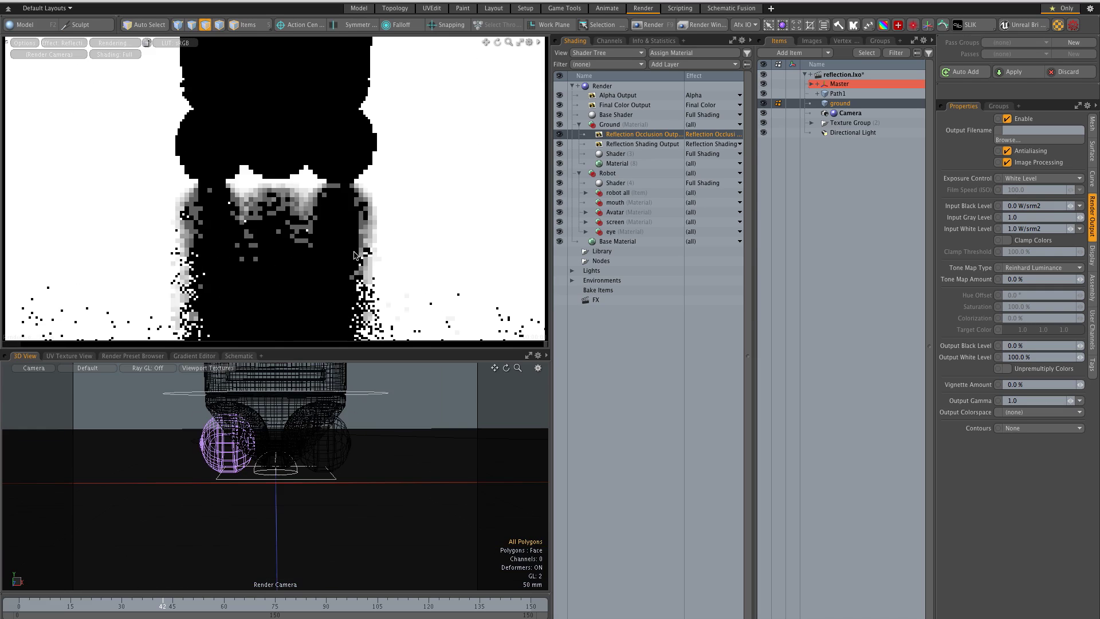
scroll(297, 226, up, 2)
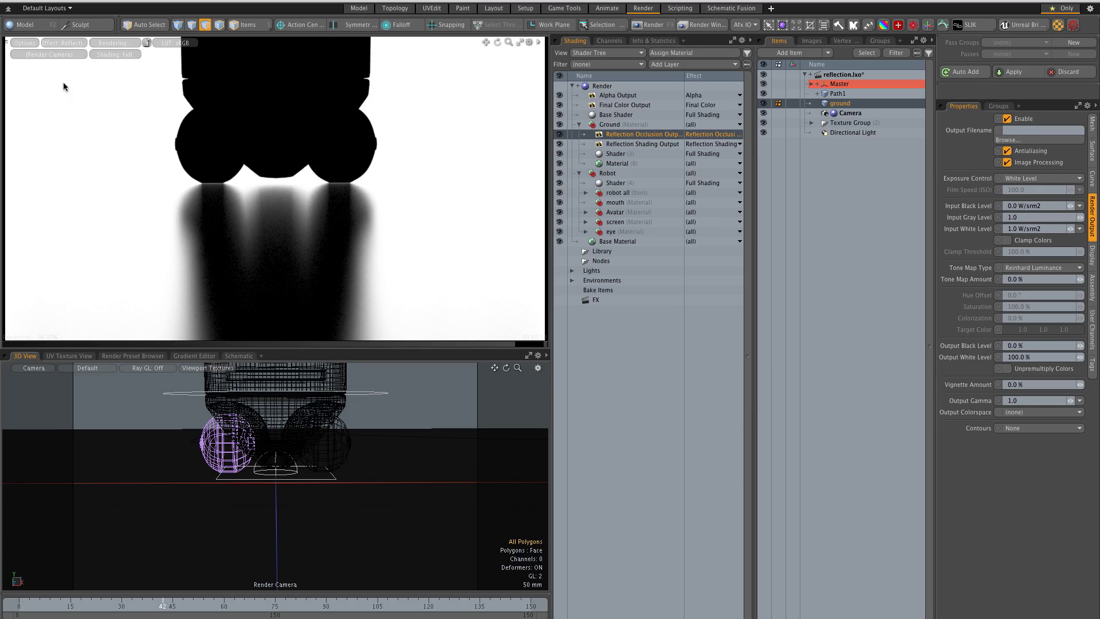
click(21, 44)
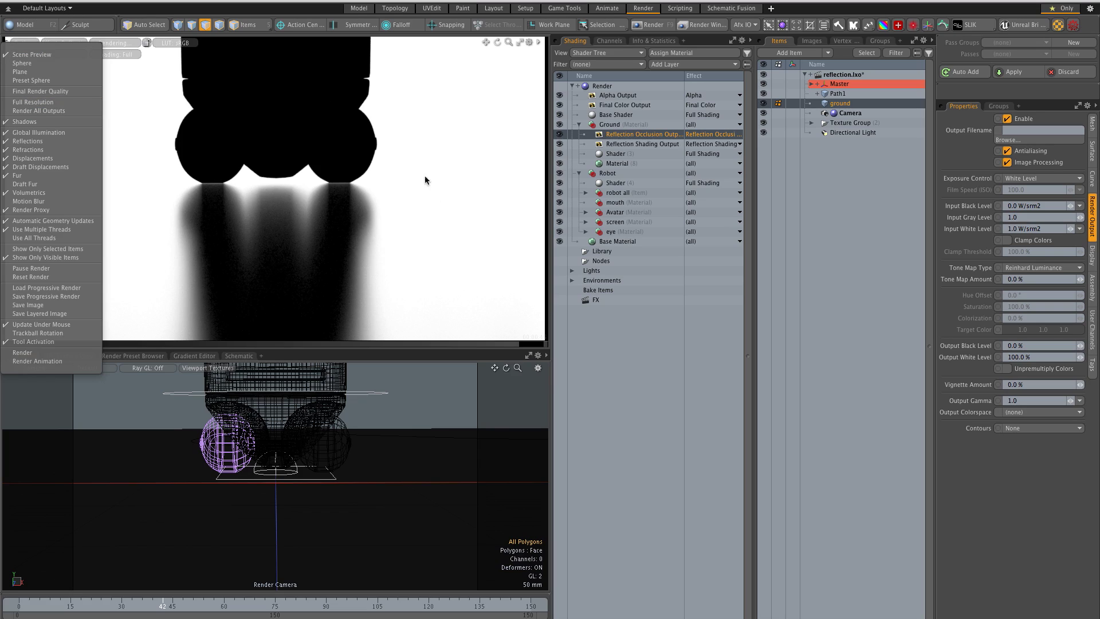
click(458, 143)
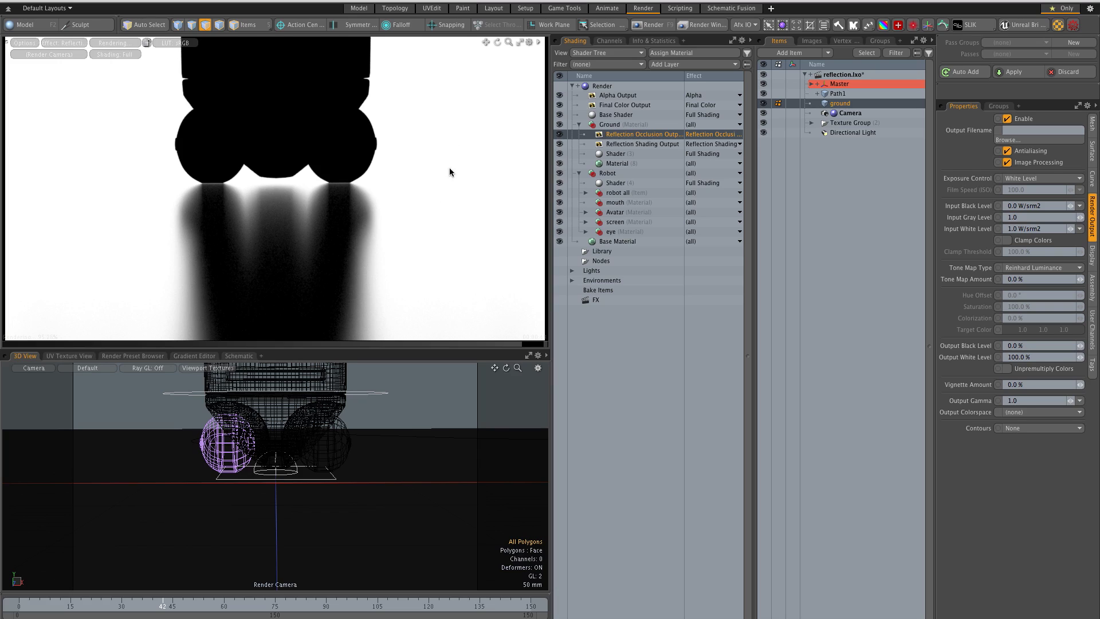
key(ctrl+z)
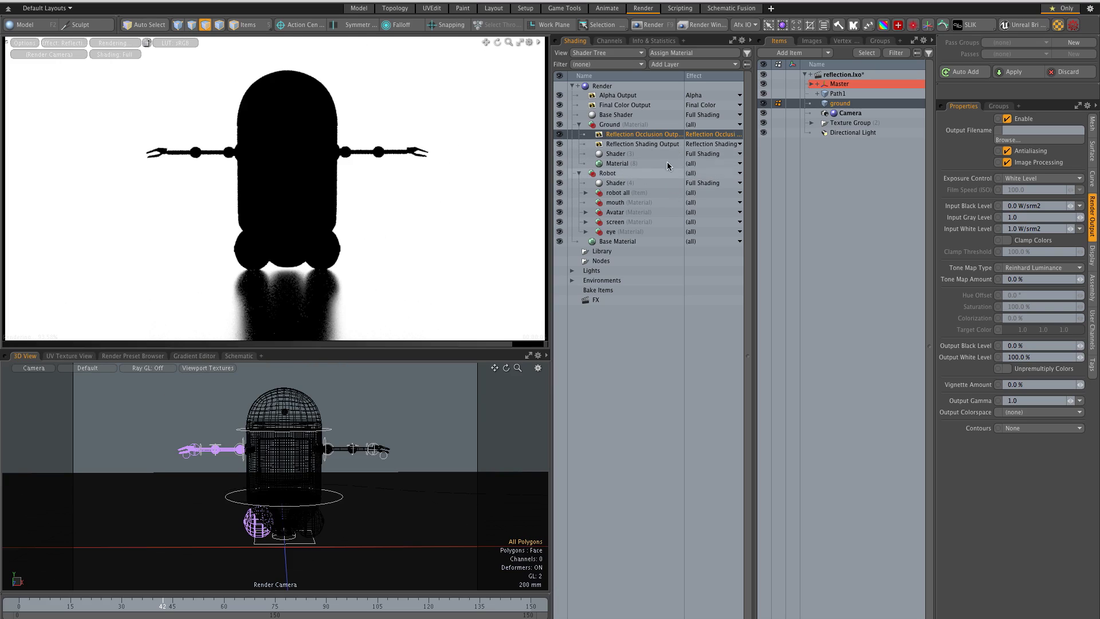
- Switch the preview effect back to (Shading) and show the directional light's properties
click(74, 43)
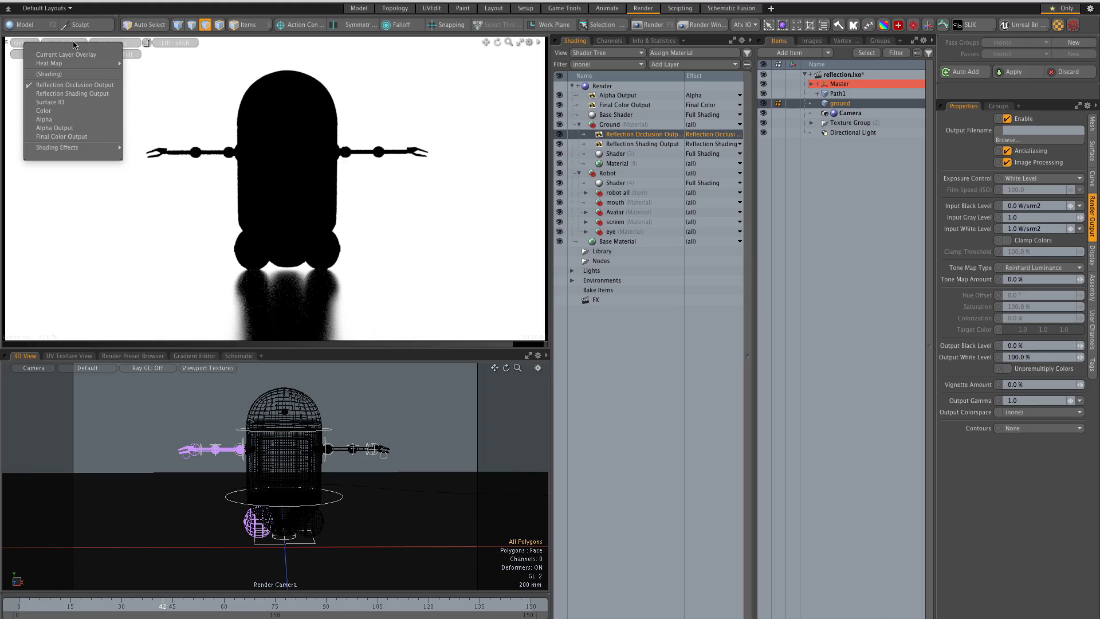
click(61, 77)
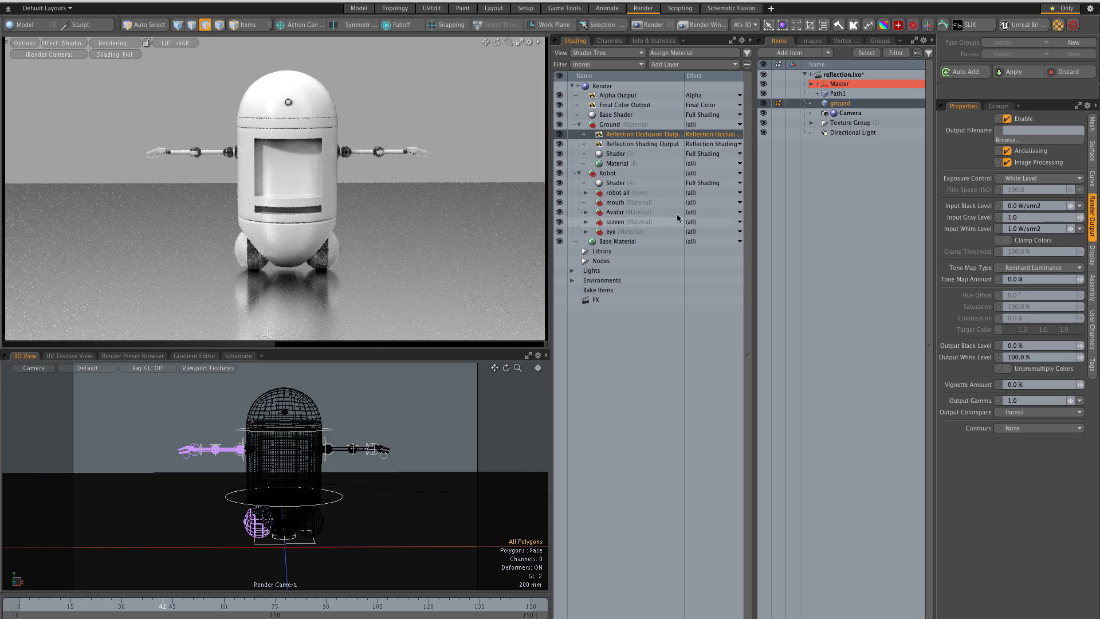
click(865, 133)
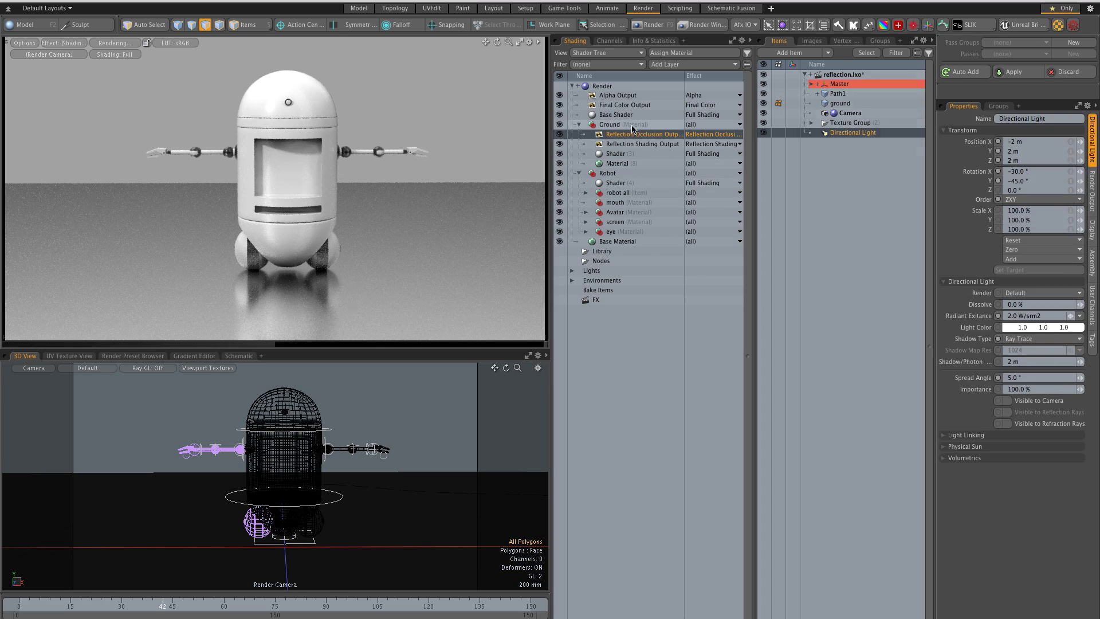
- Add an Alpha render output inside the Ground material group
click(635, 126)
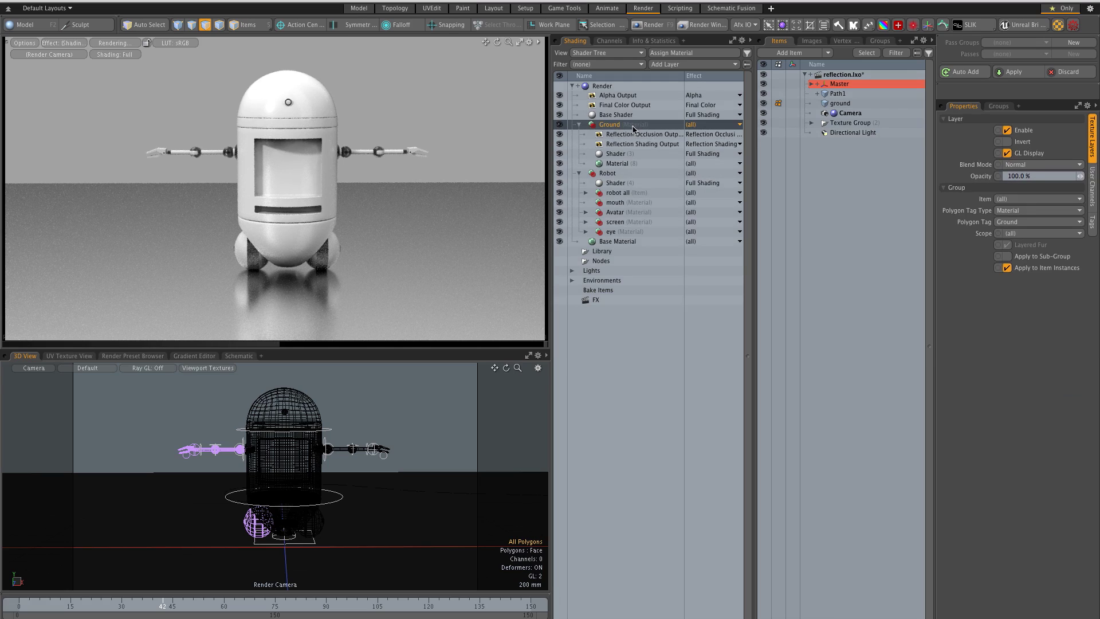
click(688, 64)
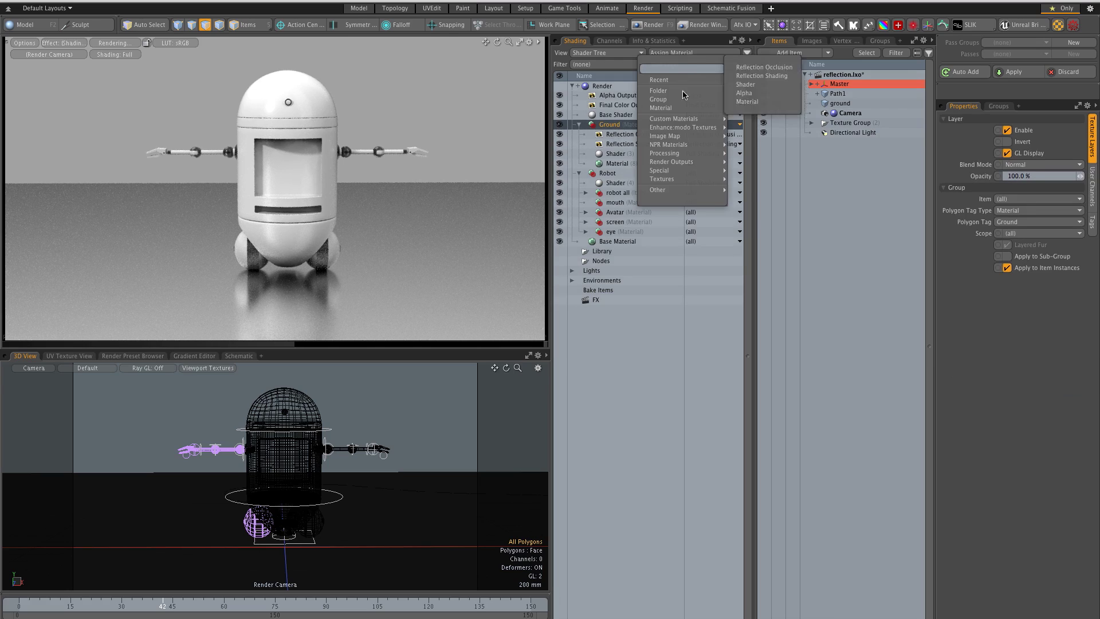
mouse_move(681, 163)
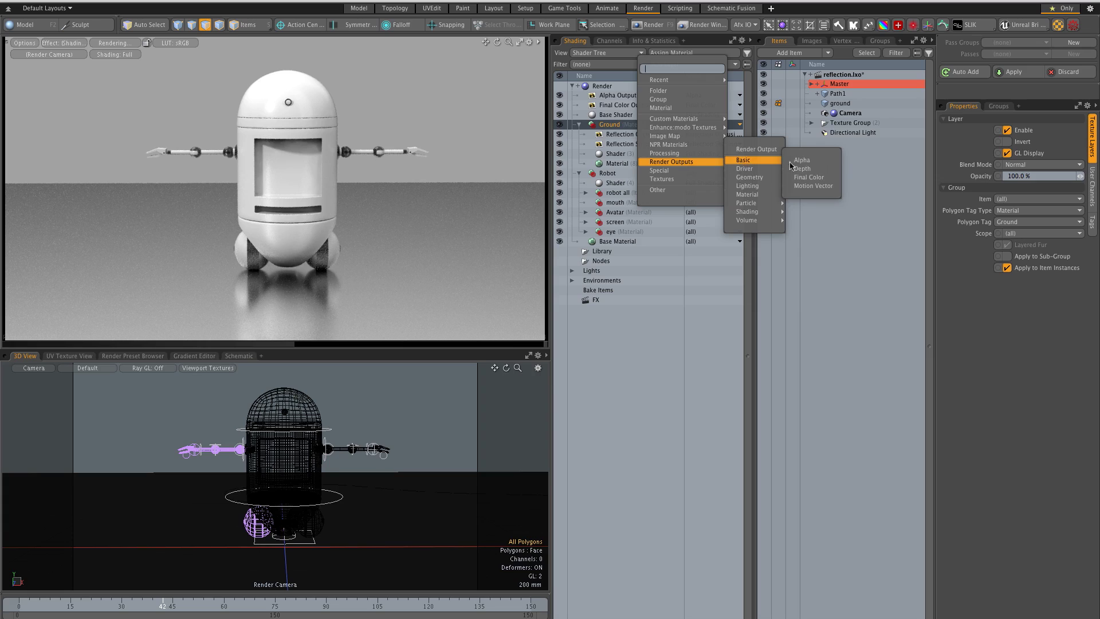
click(808, 164)
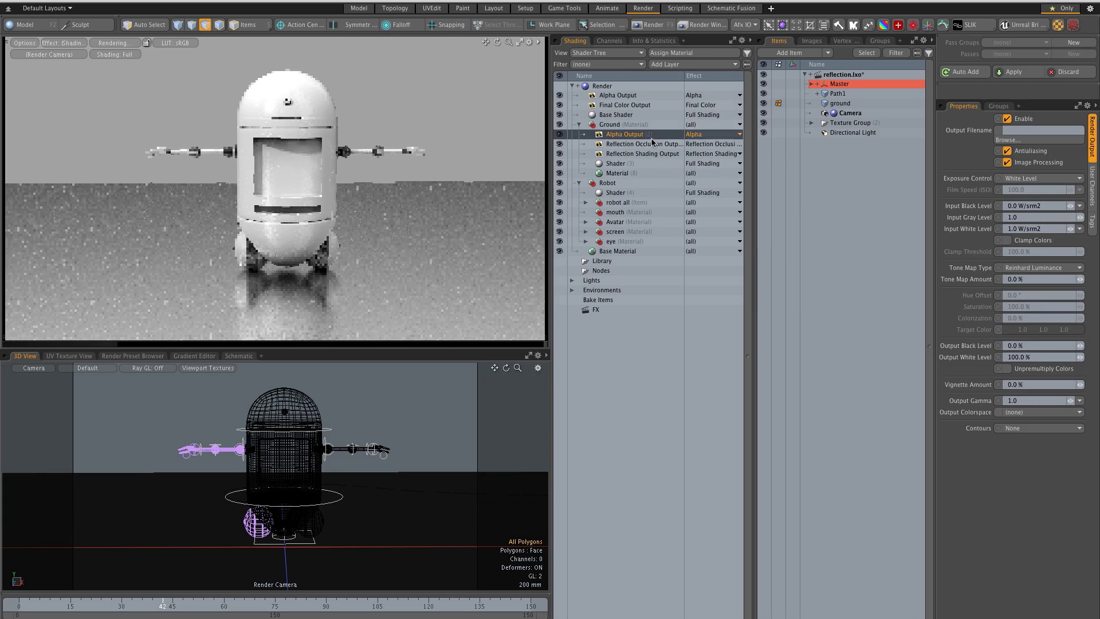
- Rename the Ground group's alpha output to Shadows and disable it
double_click(625, 134)
text(Shadows)
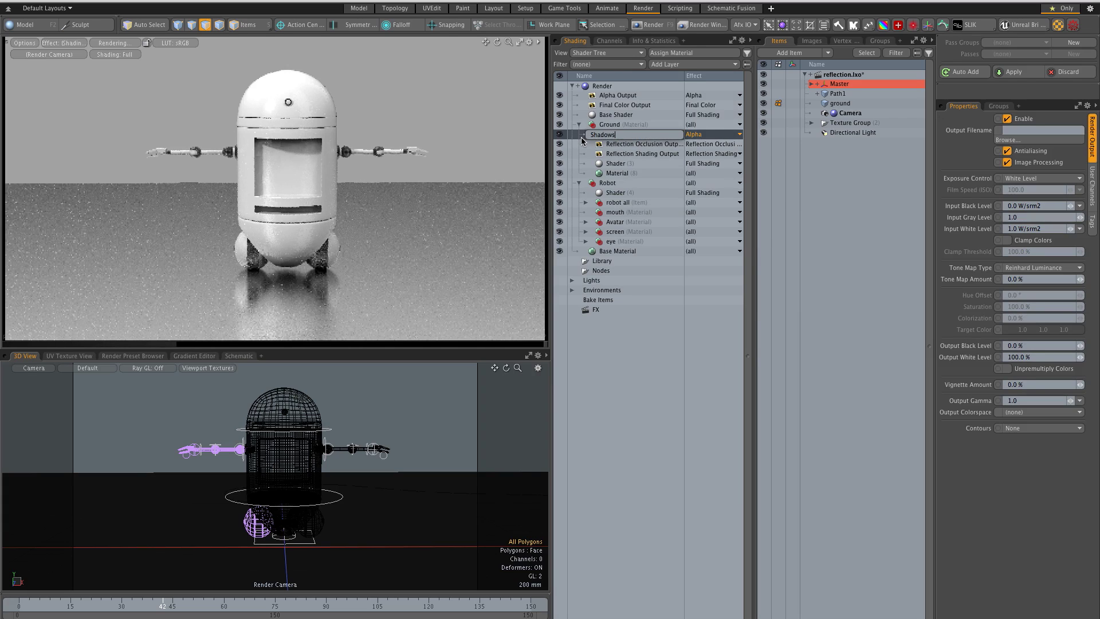
key(Return)
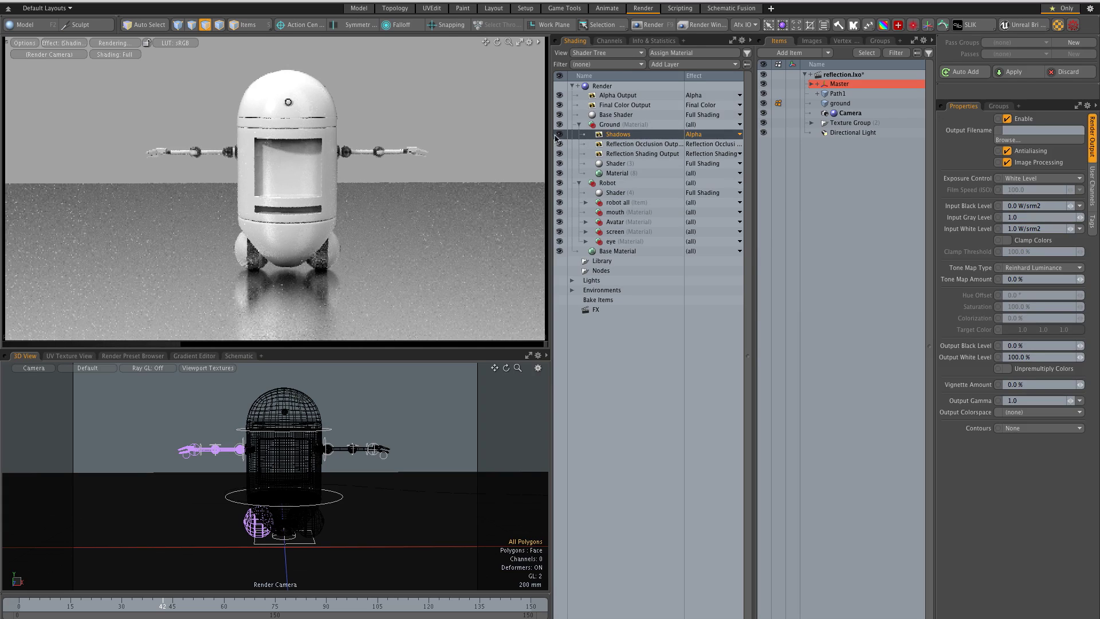
click(559, 134)
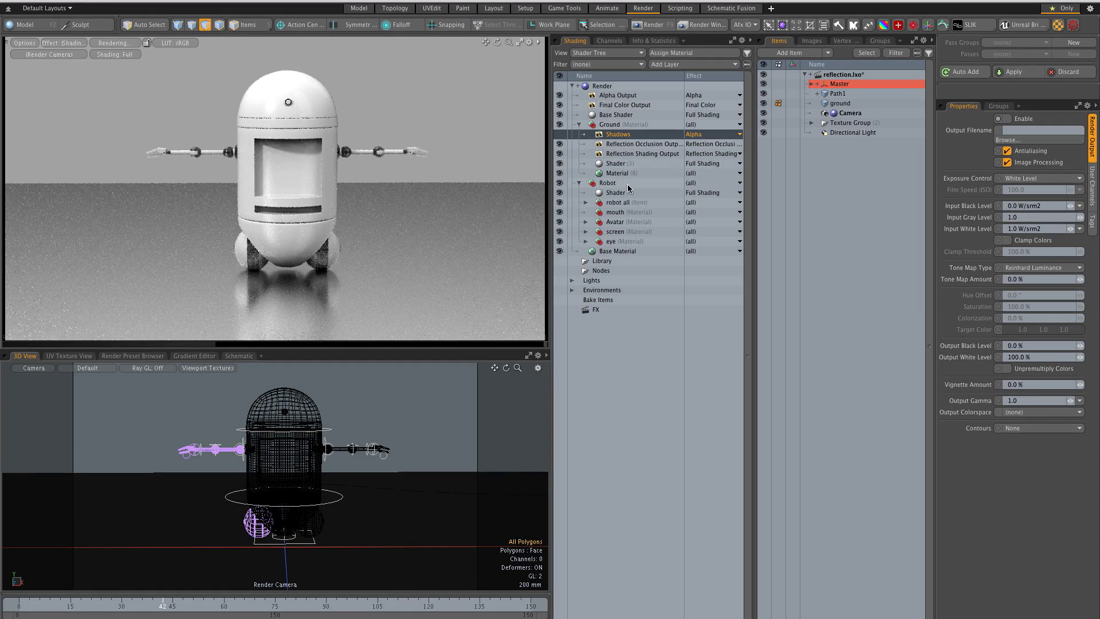
- Add an Alpha render output inside the Robot material group
click(628, 185)
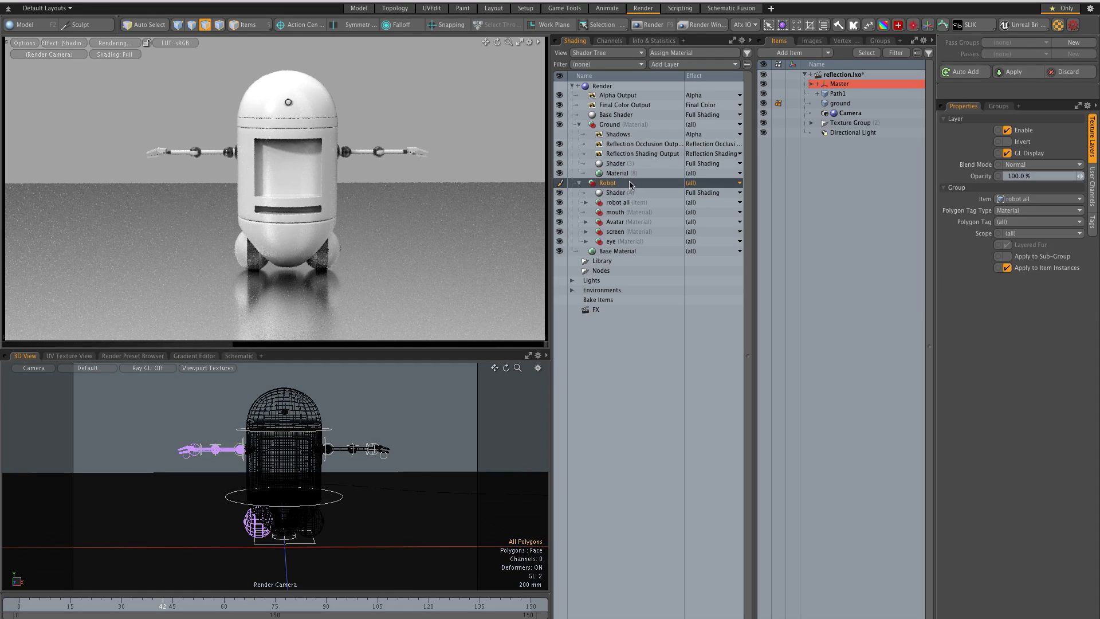
click(693, 53)
mouse_move(699, 79)
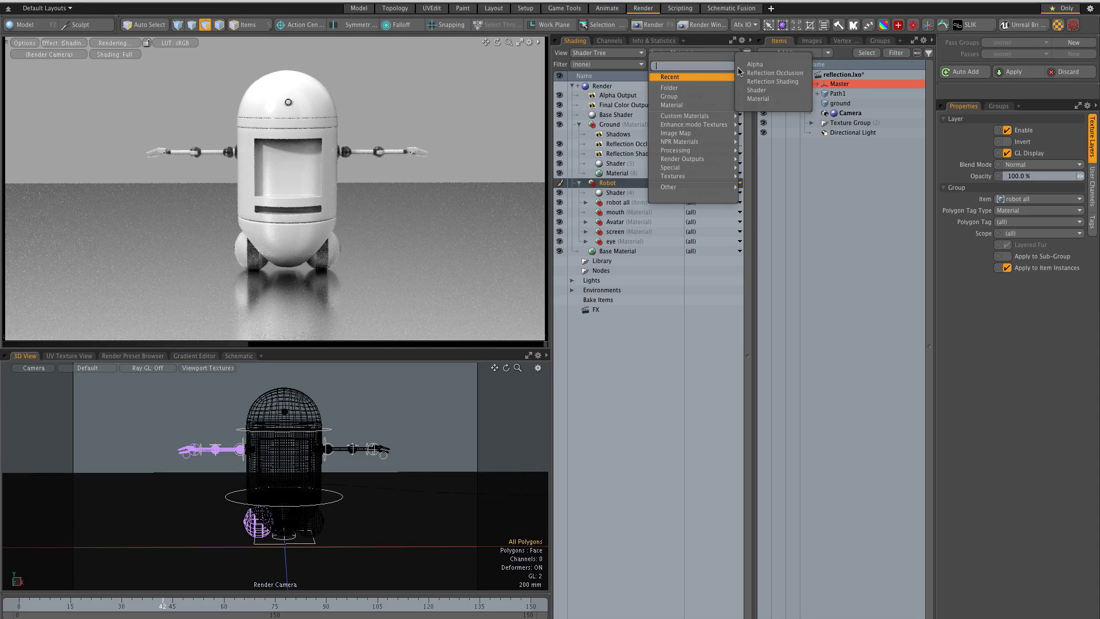
click(755, 64)
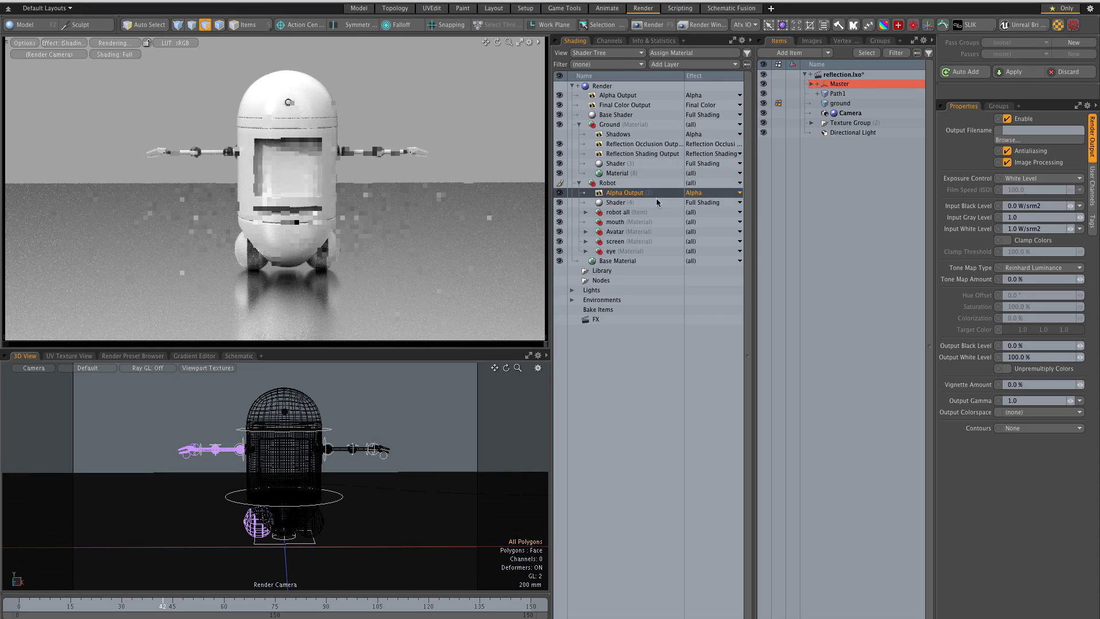
- Rename the Robot group's alpha output to Alpha Robot and disable the main Alpha Output at the top of the shader tree
click(636, 202)
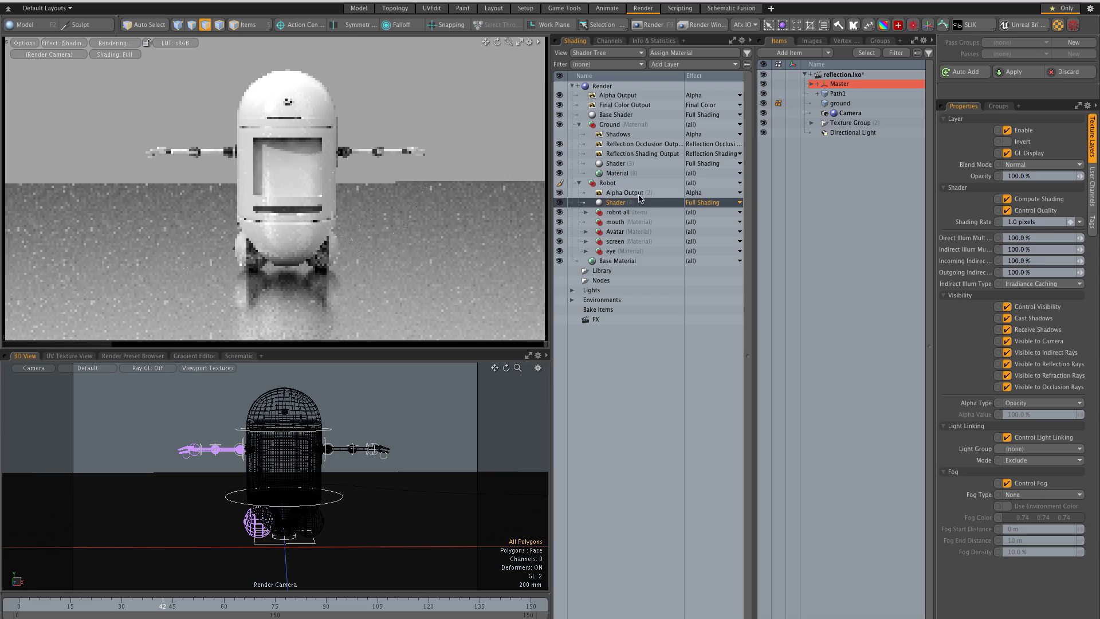
click(641, 194)
double_click(642, 193)
drag(641, 193, 609, 193)
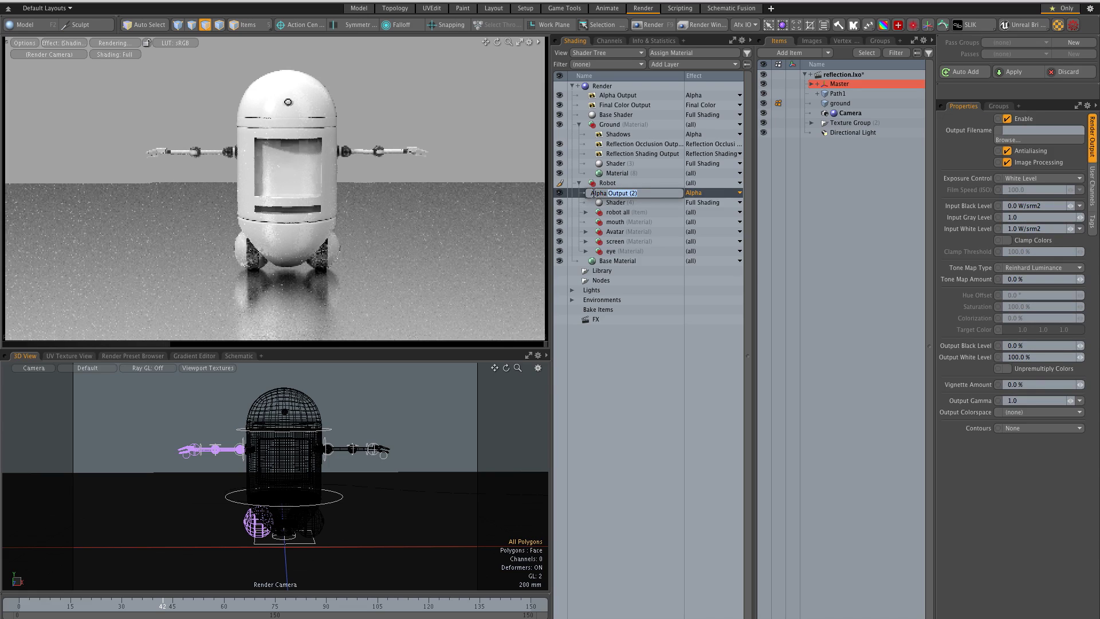
text(Robot)
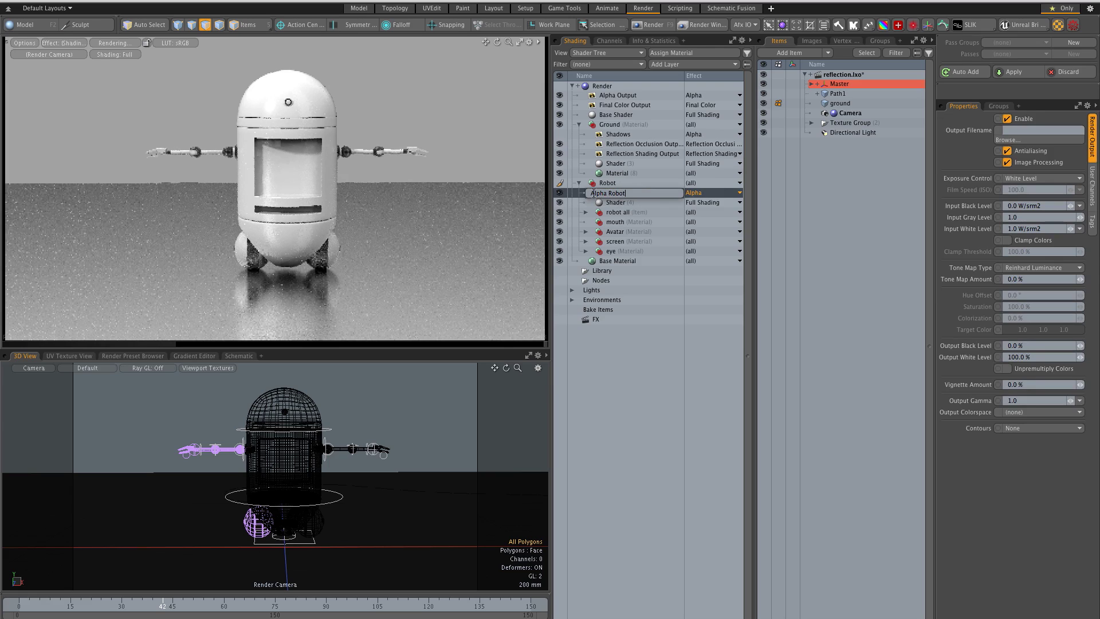
text( Alph)
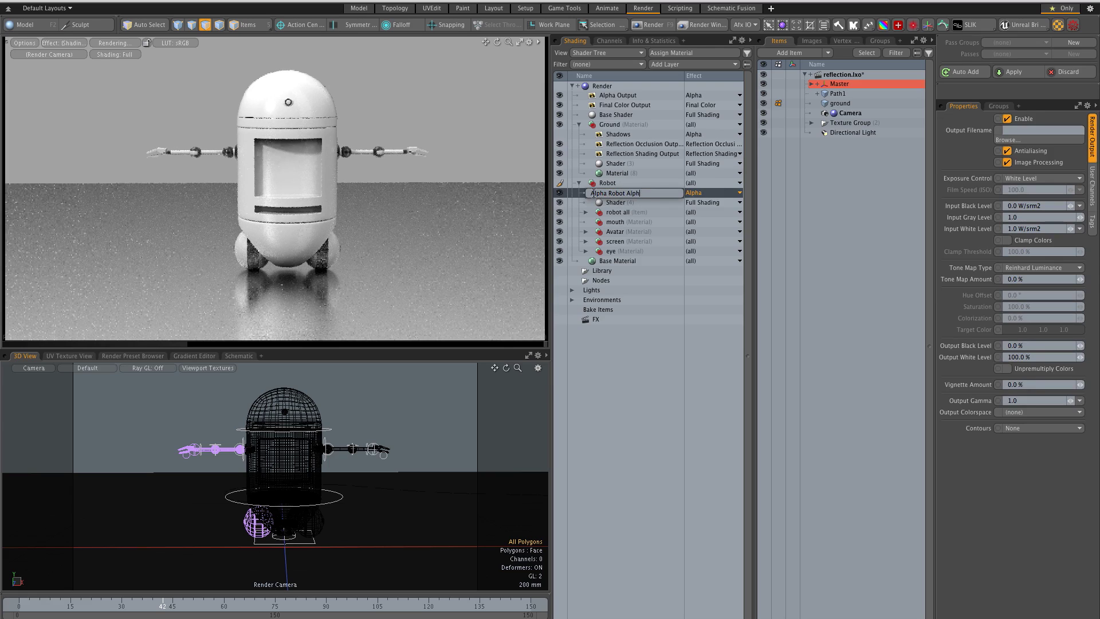
text(a)
key(Return)
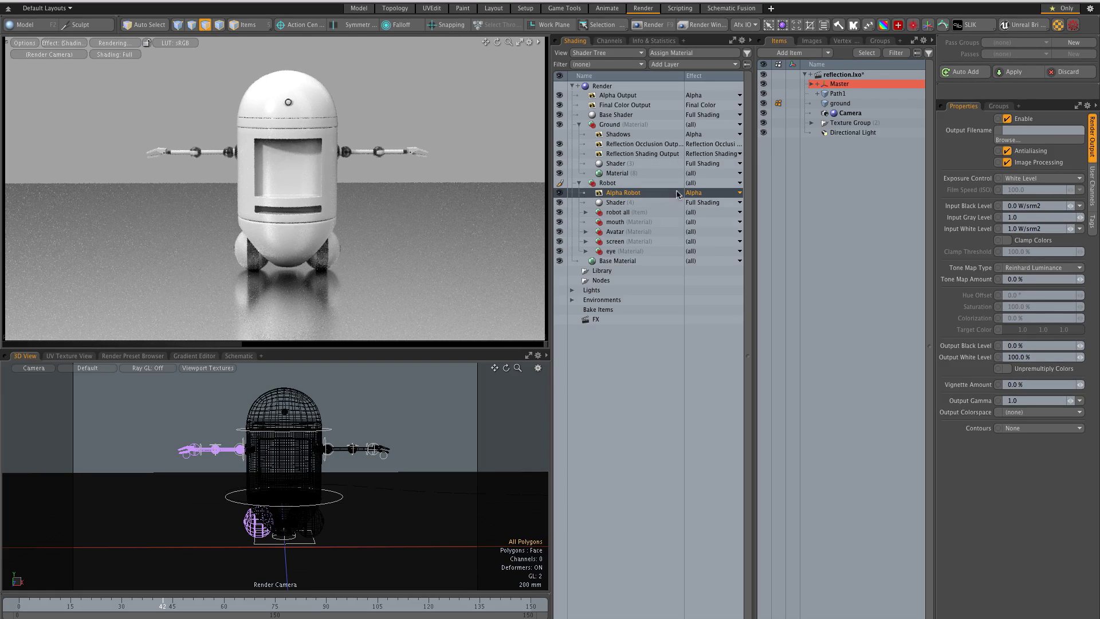
click(559, 95)
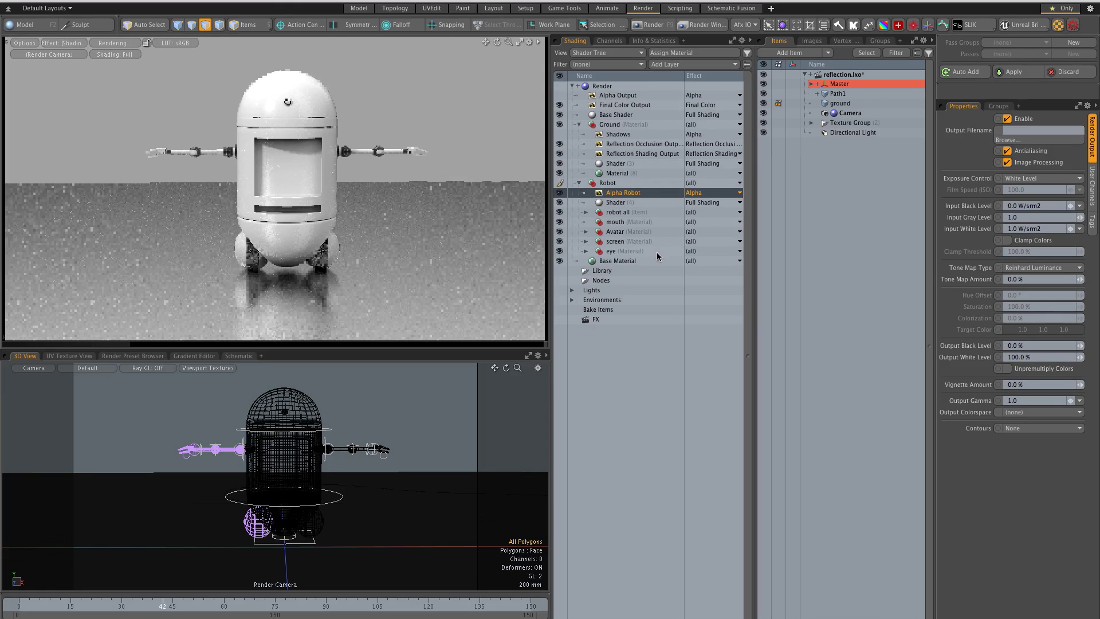
- Create an empty render pass group named Passes and add a pass named Reflections to it
click(1075, 43)
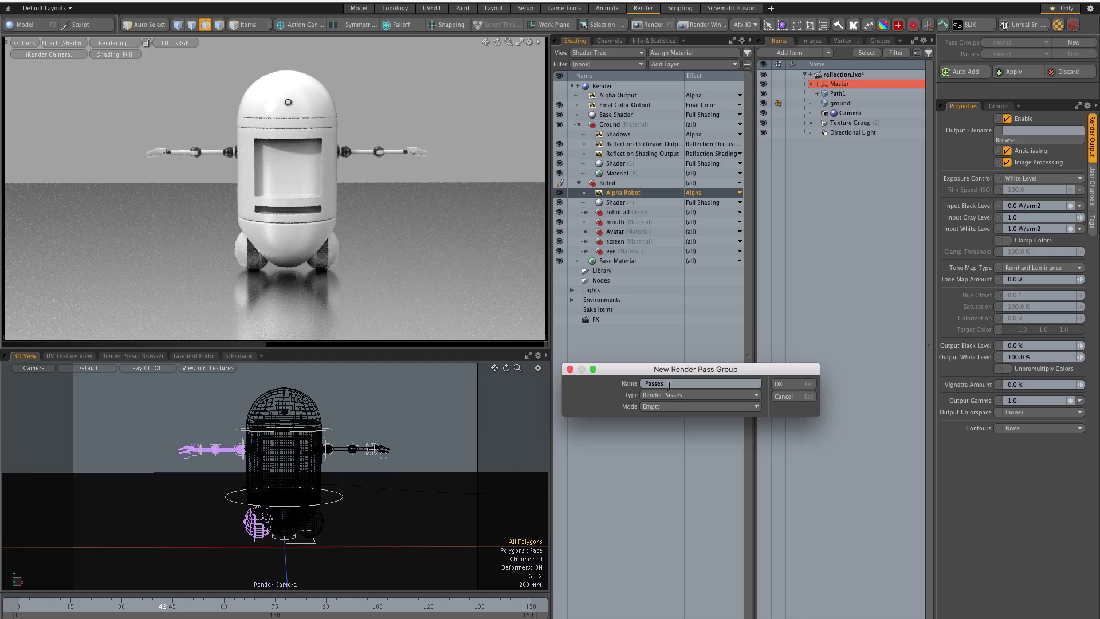
key(Return)
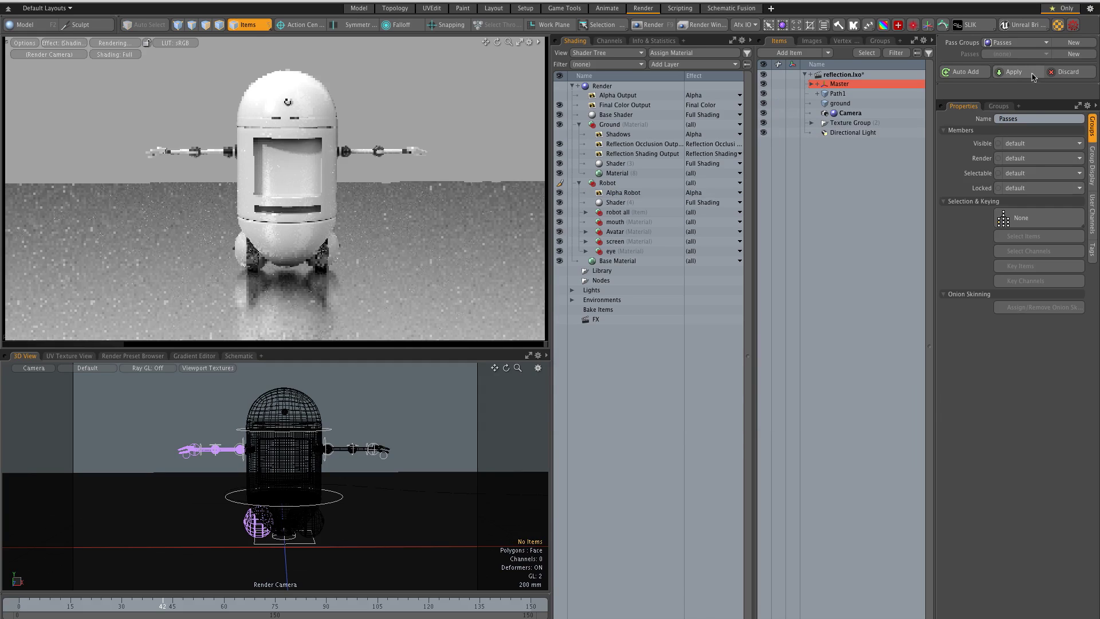
click(1074, 54)
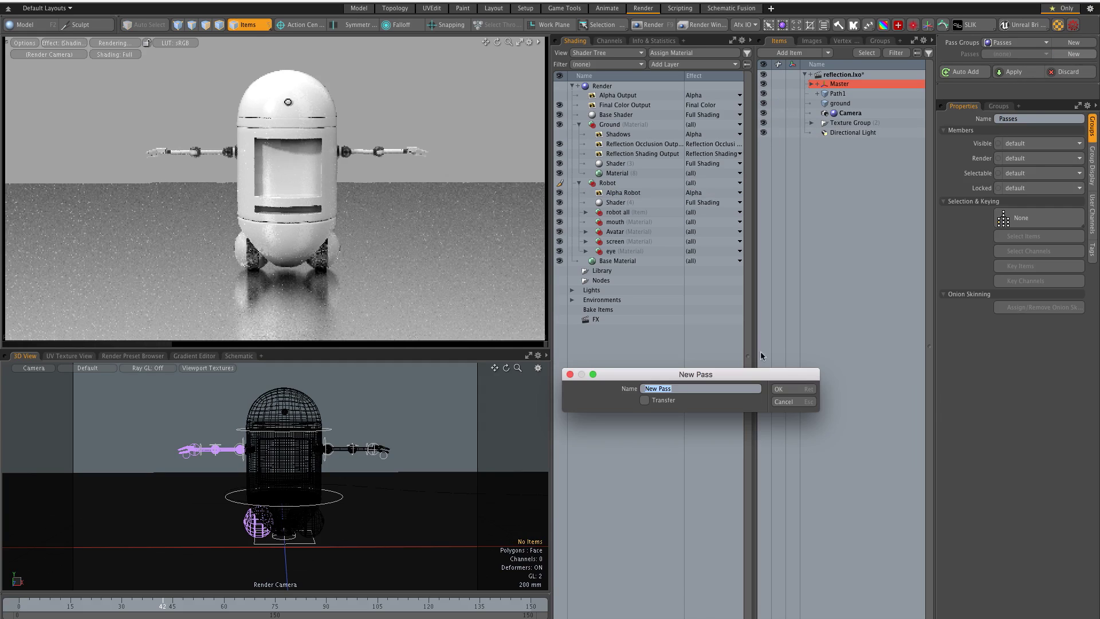
text(Reflections)
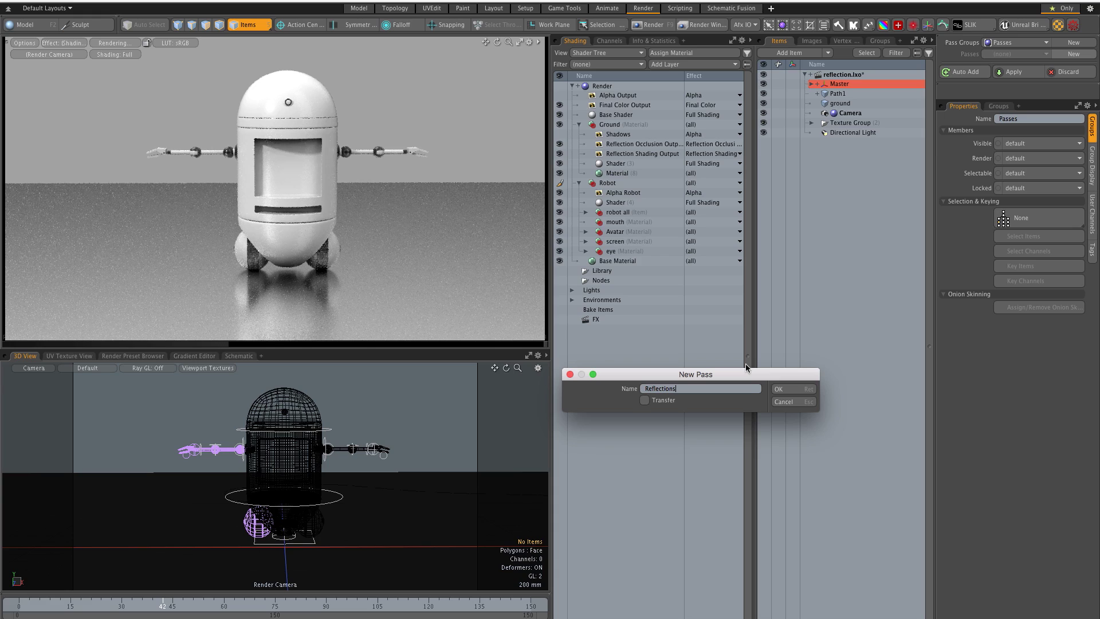
key(Return)
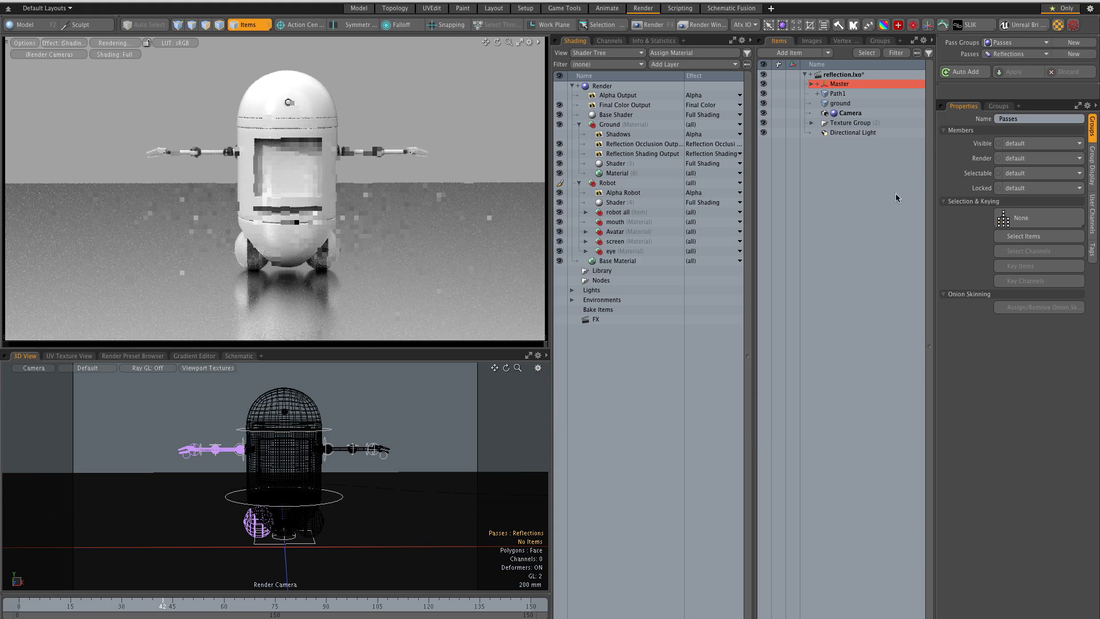
- Enable Auto Add for the Reflections pass and turn off Visible to Camera in the Robot group's shader
click(967, 73)
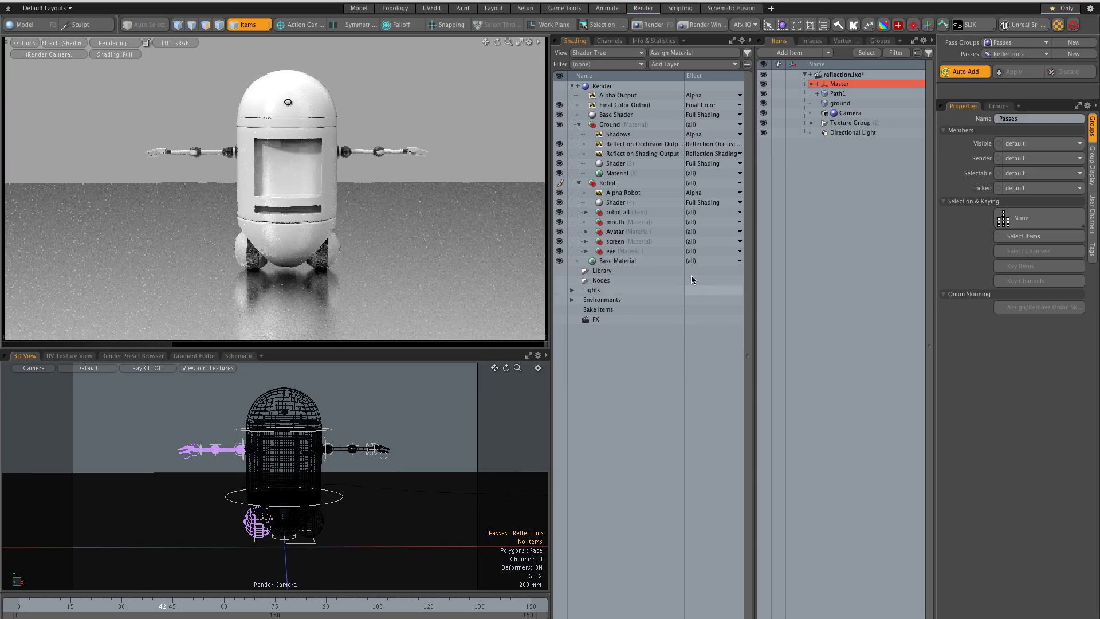
click(629, 202)
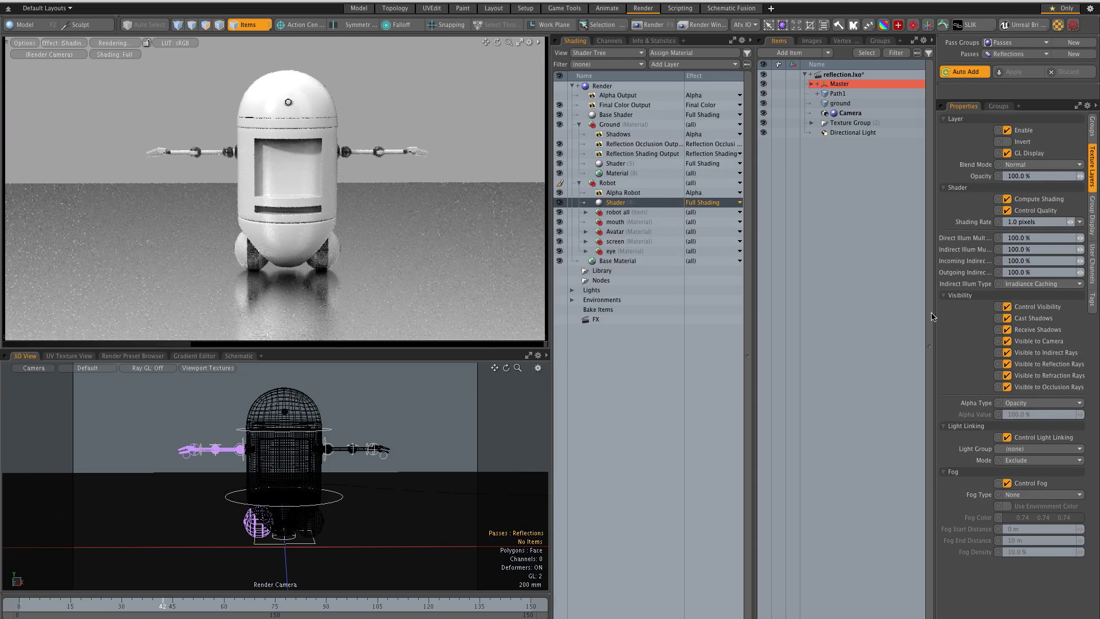
click(1008, 342)
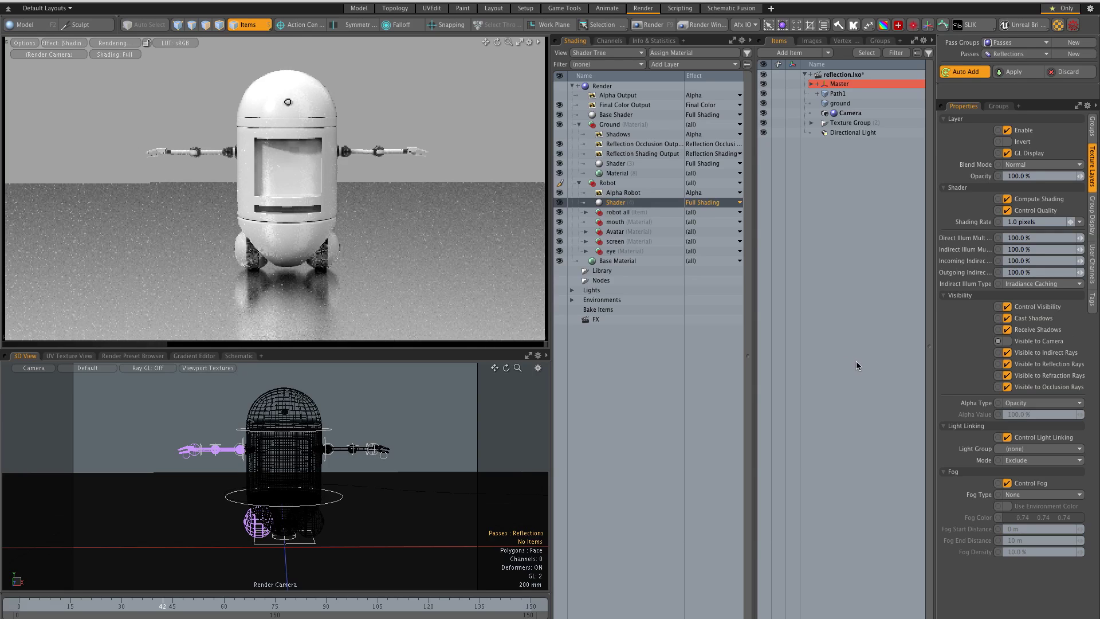
- Move the Robot and Ground material groups above the Base Shader in the shader tree, with Ground above Robot
click(636, 183)
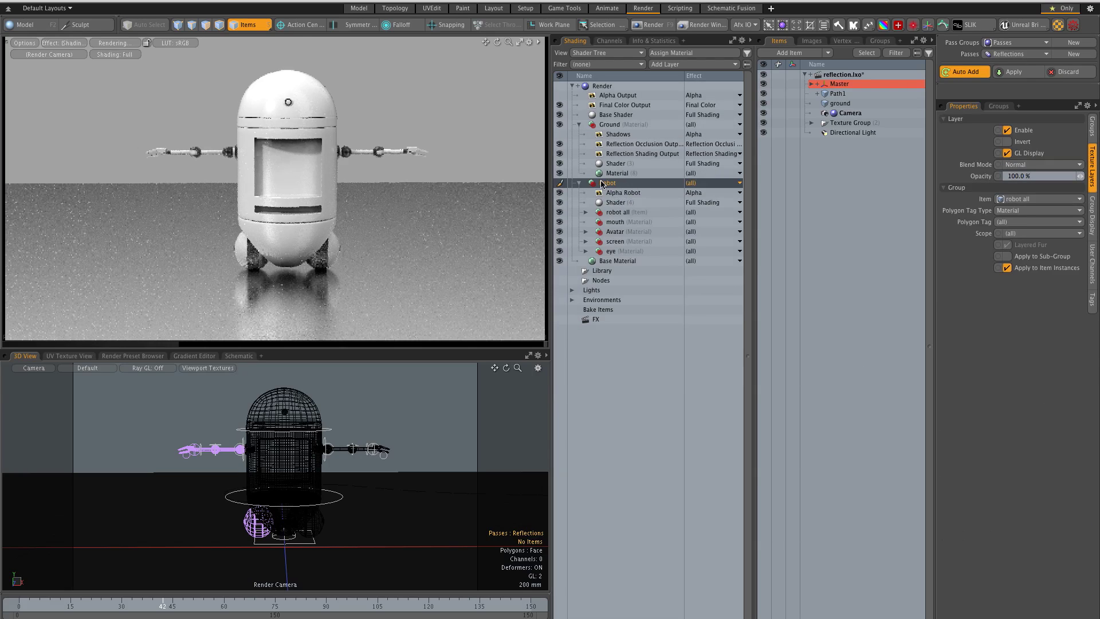
click(578, 183)
drag(596, 183, 628, 111)
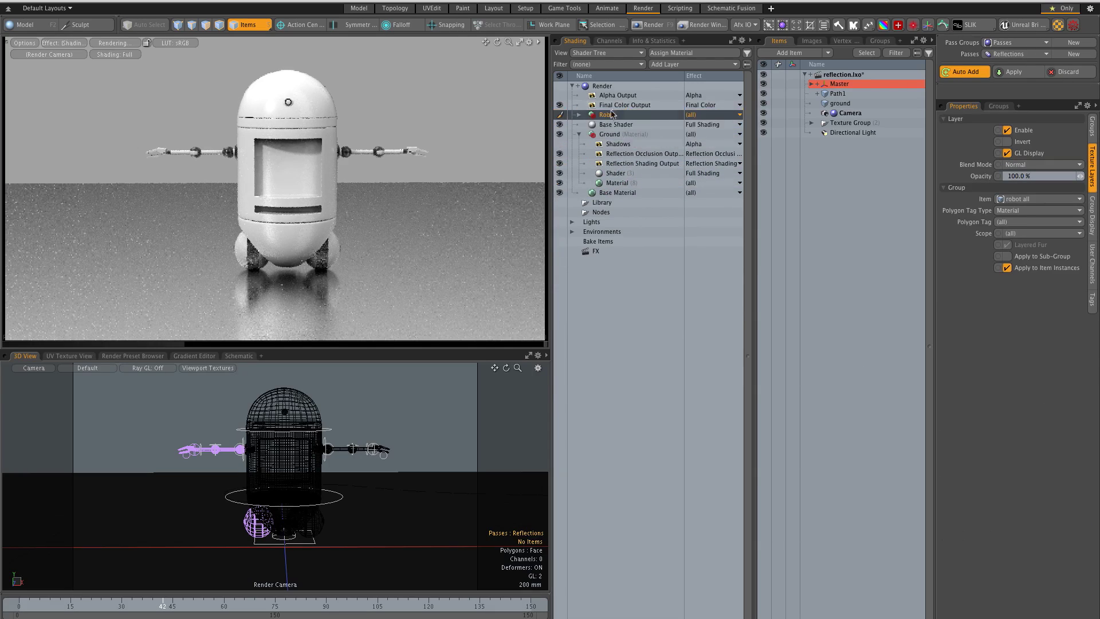
click(597, 136)
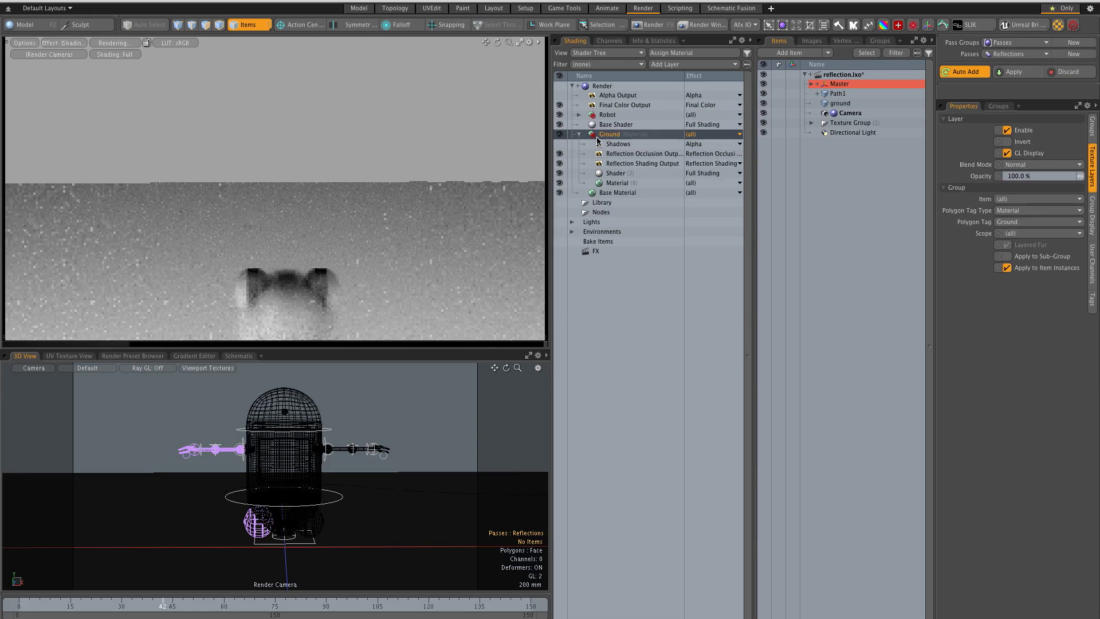
drag(597, 139, 615, 112)
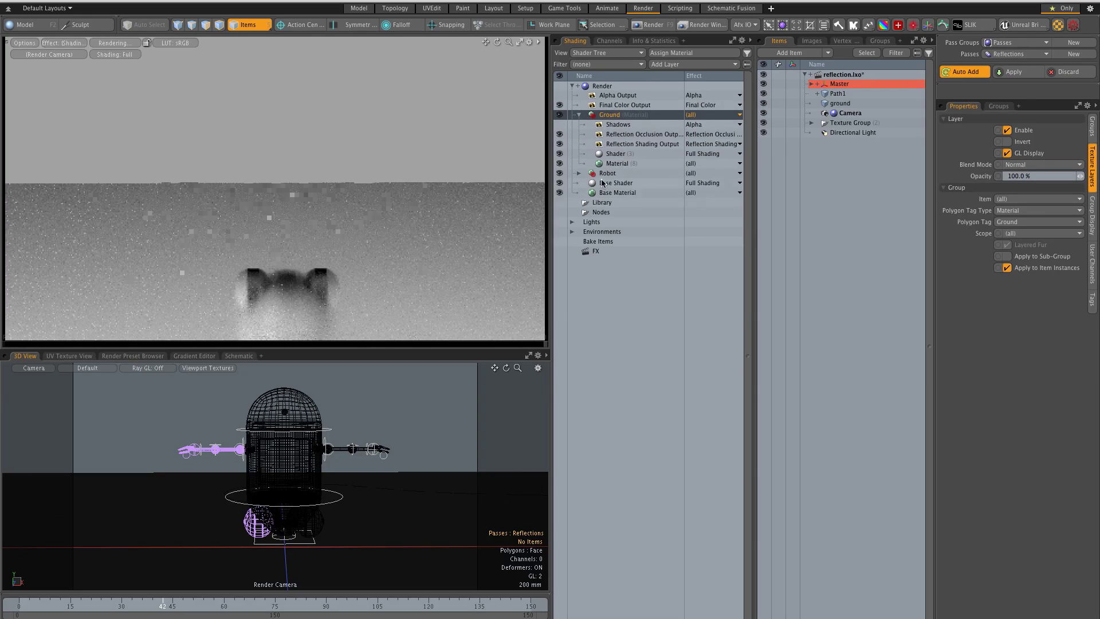
click(579, 173)
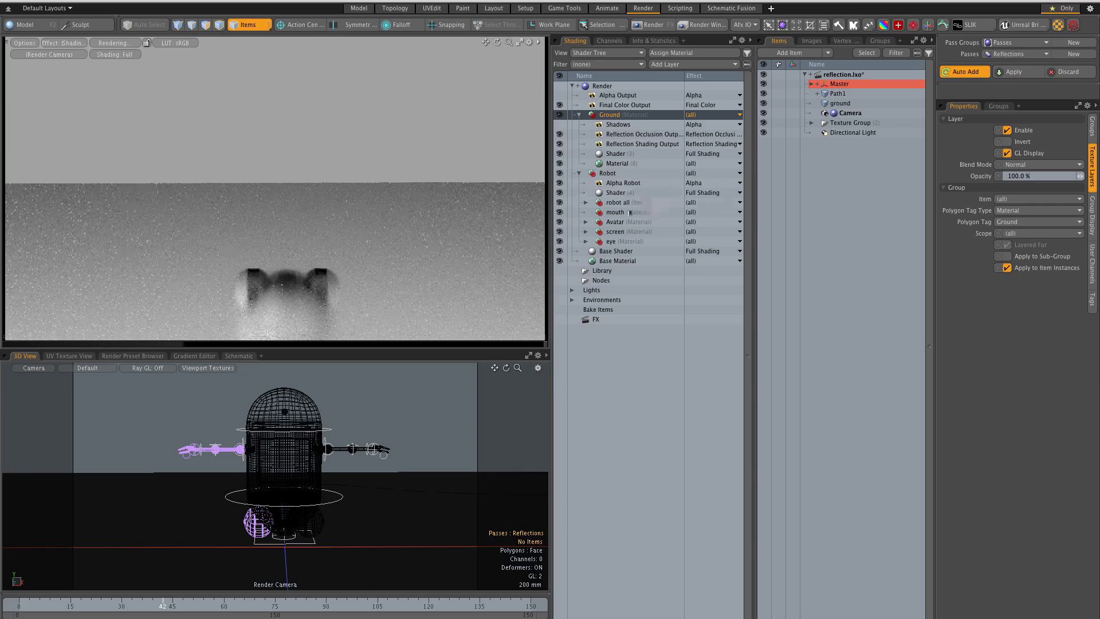
- Turn off Cast Shadows and Receive Shadows in the Ground group's shader and disable the Alpha Robot output
click(635, 155)
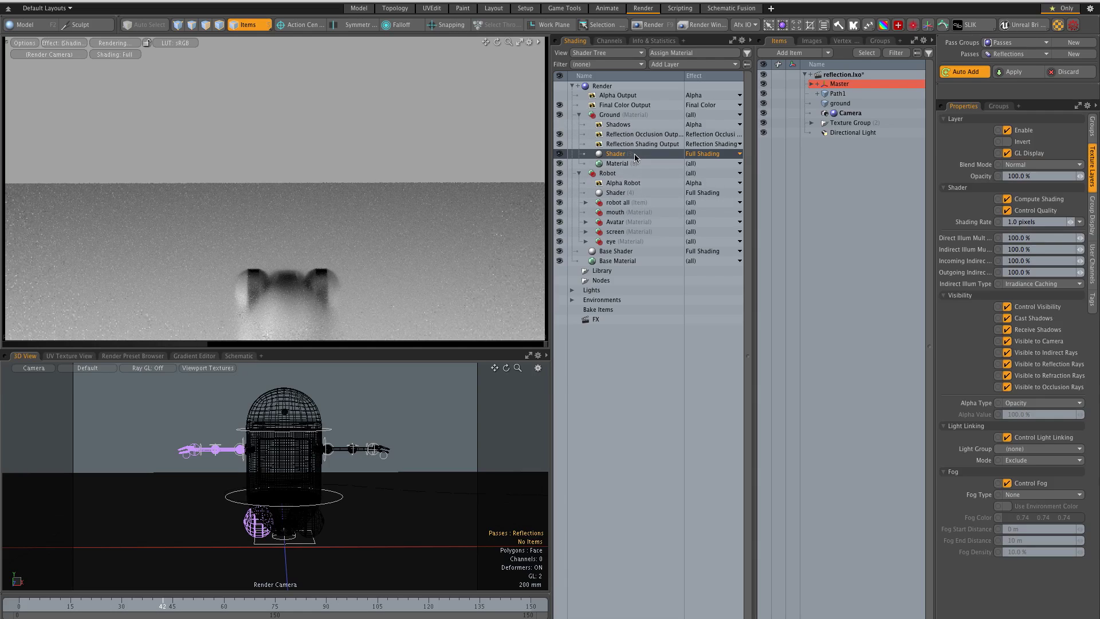
click(1008, 318)
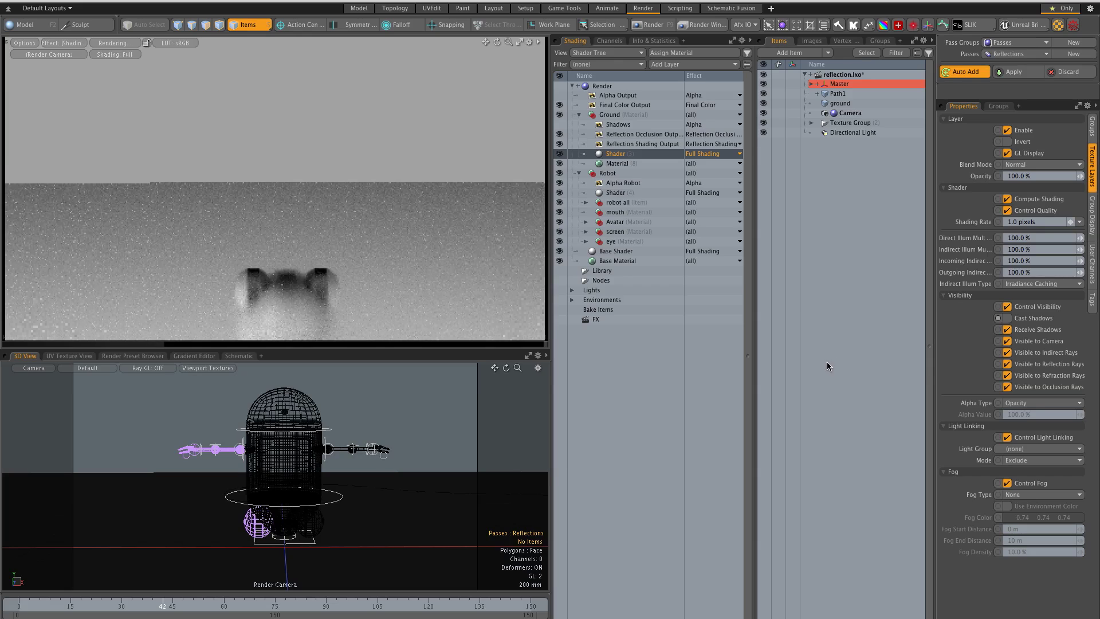
click(1008, 330)
click(560, 183)
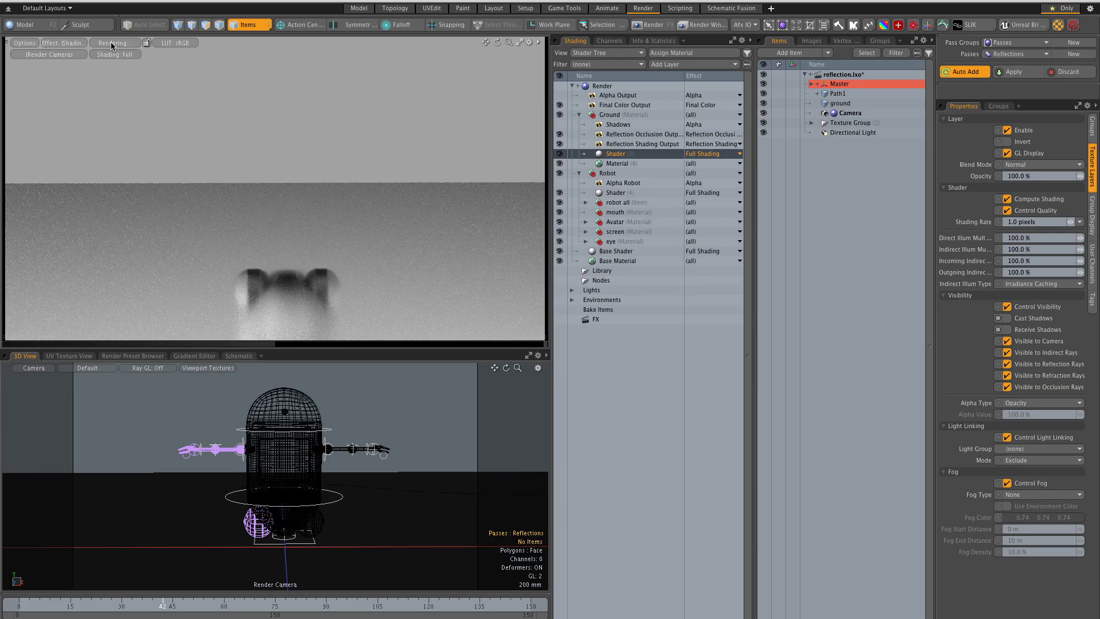
- Run a test render of the Reflections pass, look through its available outputs, then abort it and close the render window
click(73, 44)
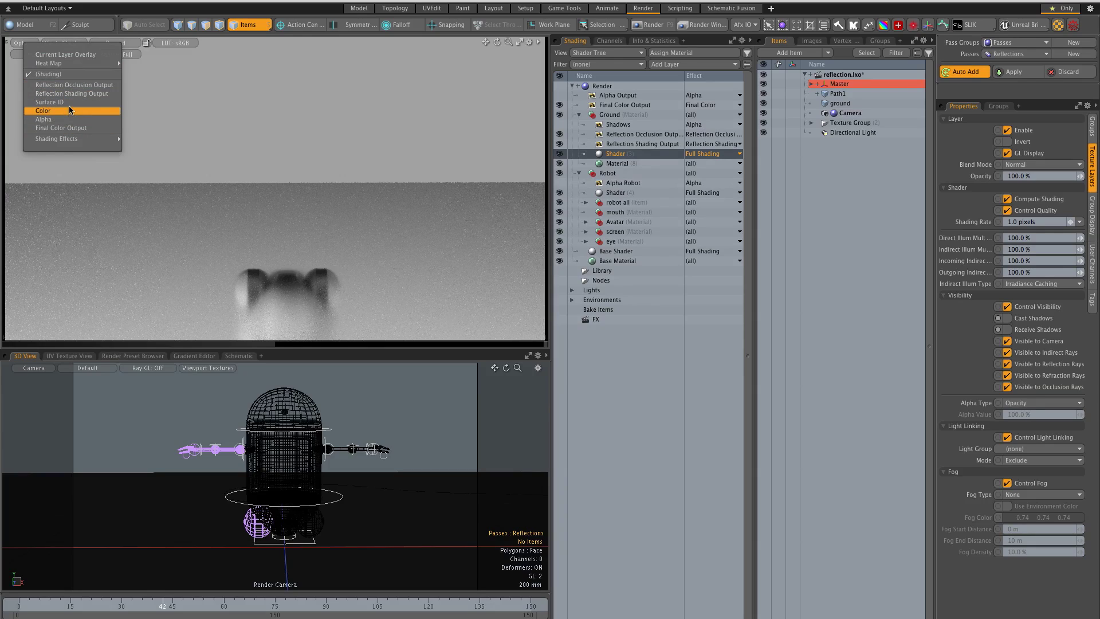
click(149, 74)
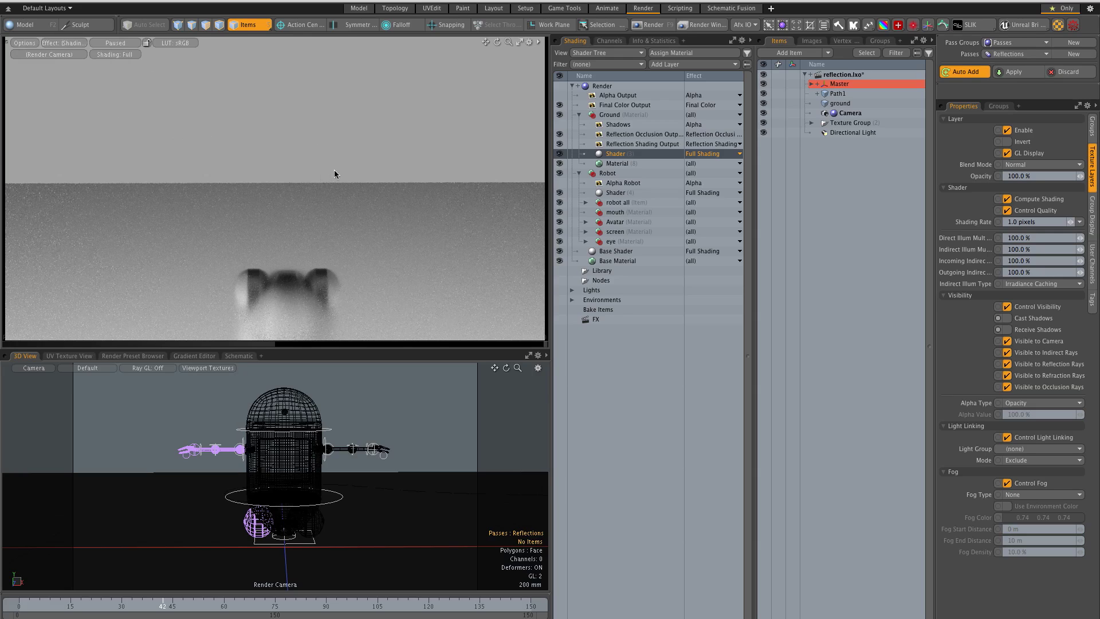
key(F9)
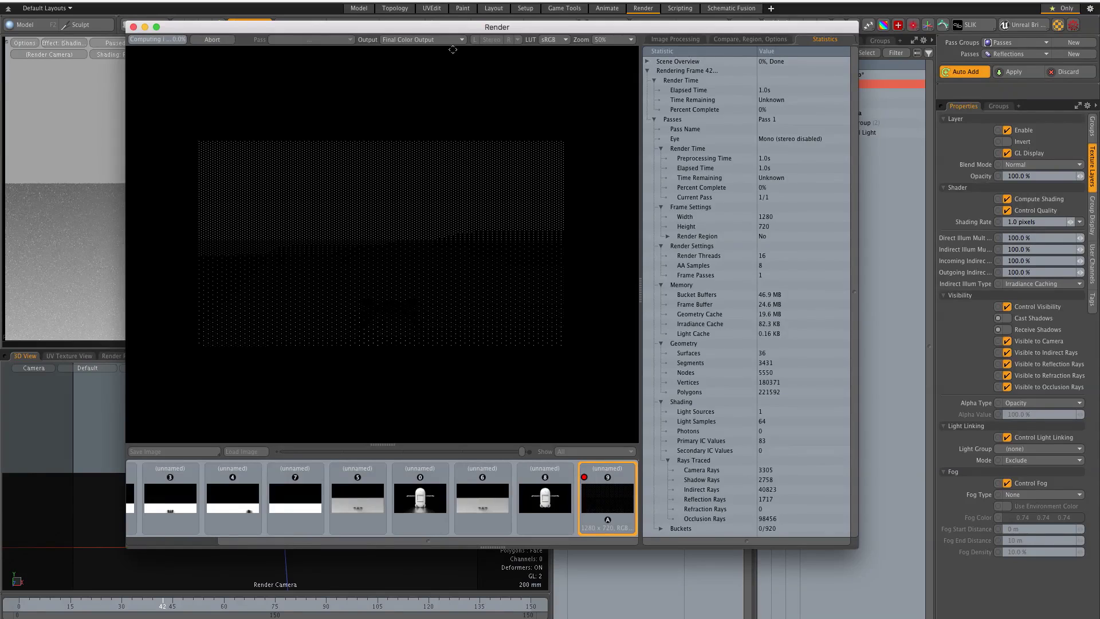
click(453, 40)
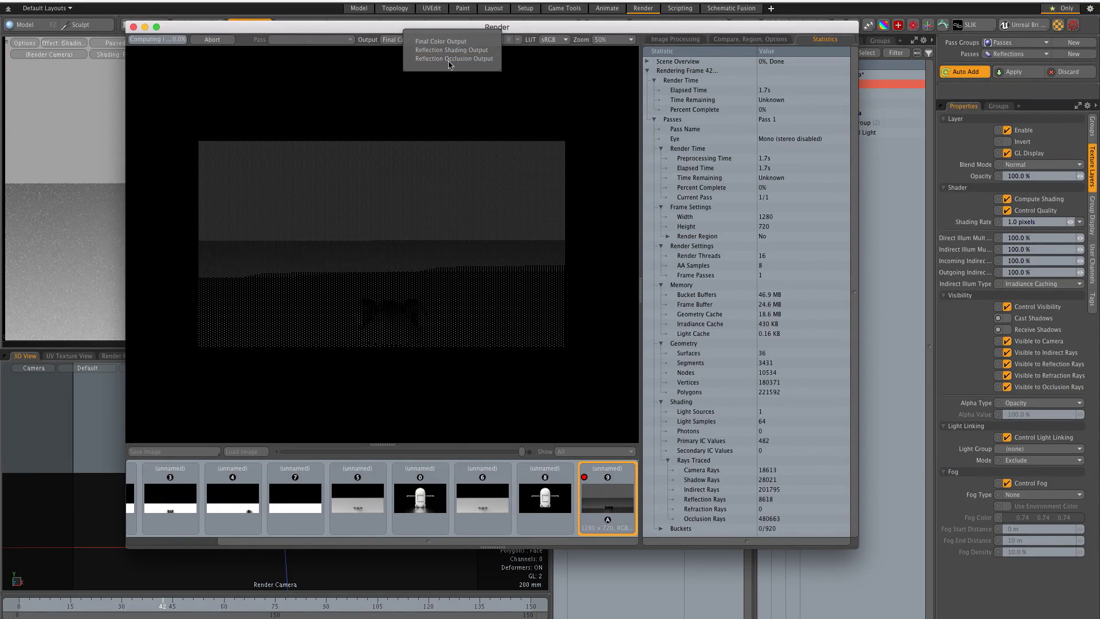
click(173, 38)
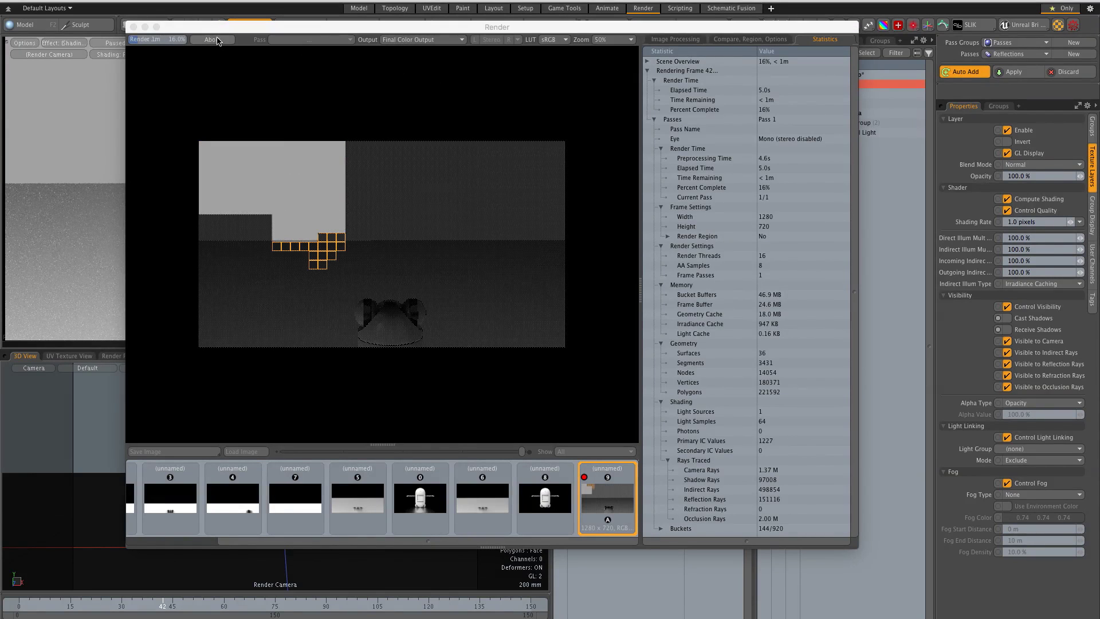
click(218, 40)
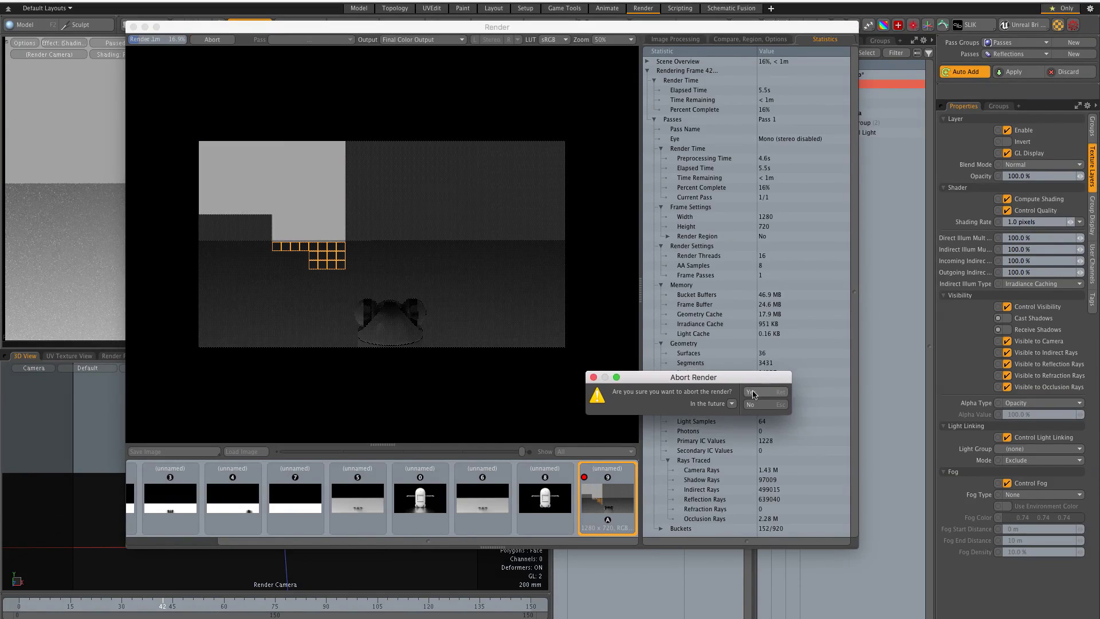
click(751, 392)
click(134, 27)
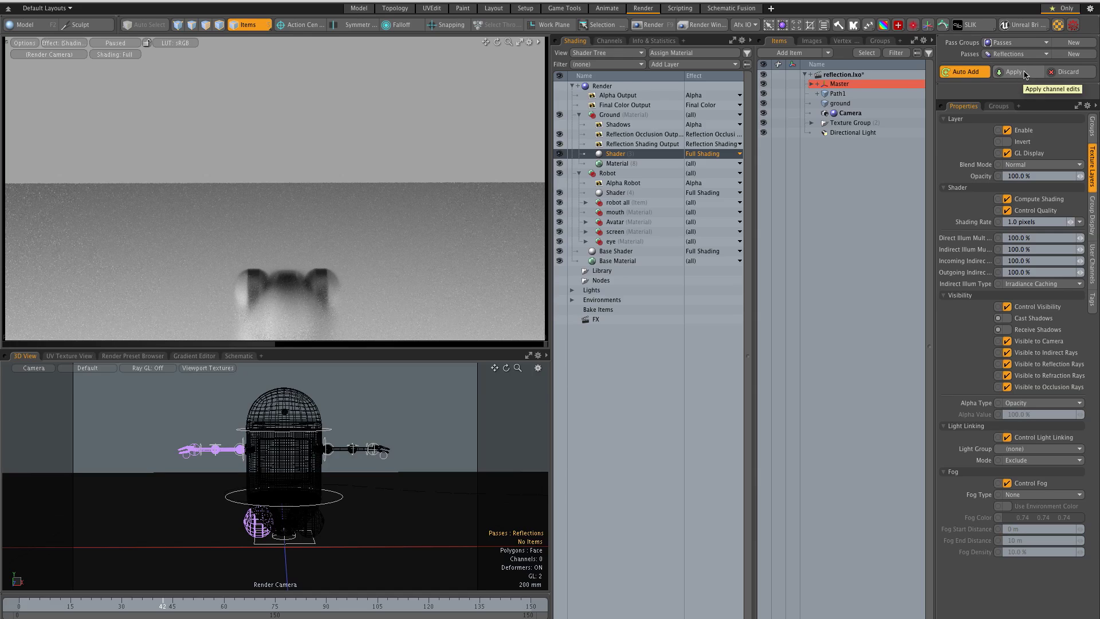
- Apply the channel edits to the Reflections pass, set the active pass to (none) and resume the preview render
click(1026, 74)
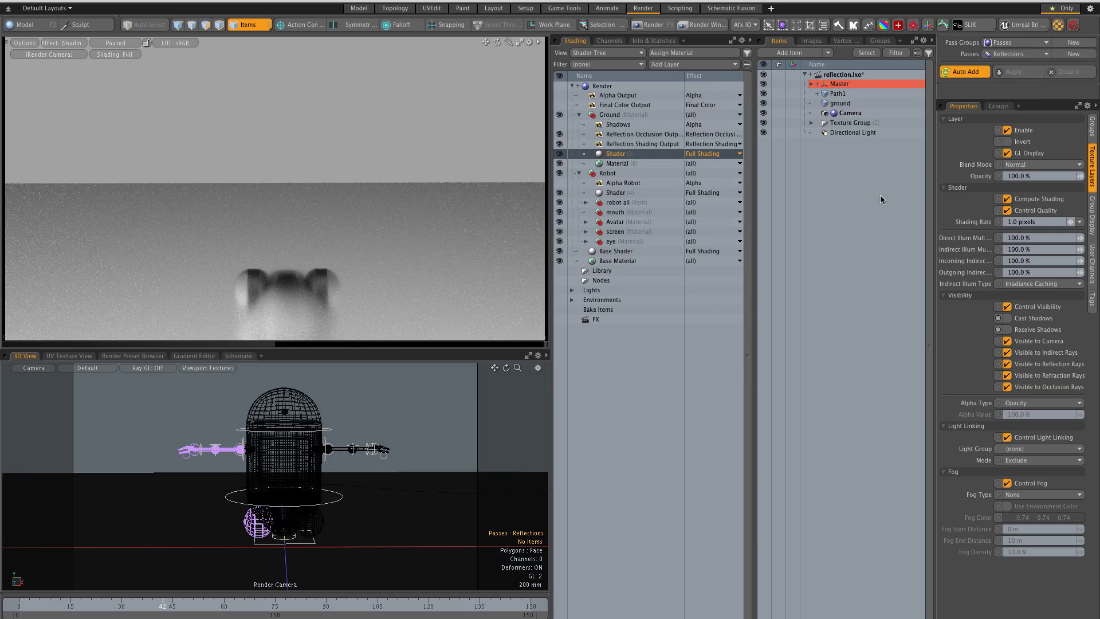
click(1031, 54)
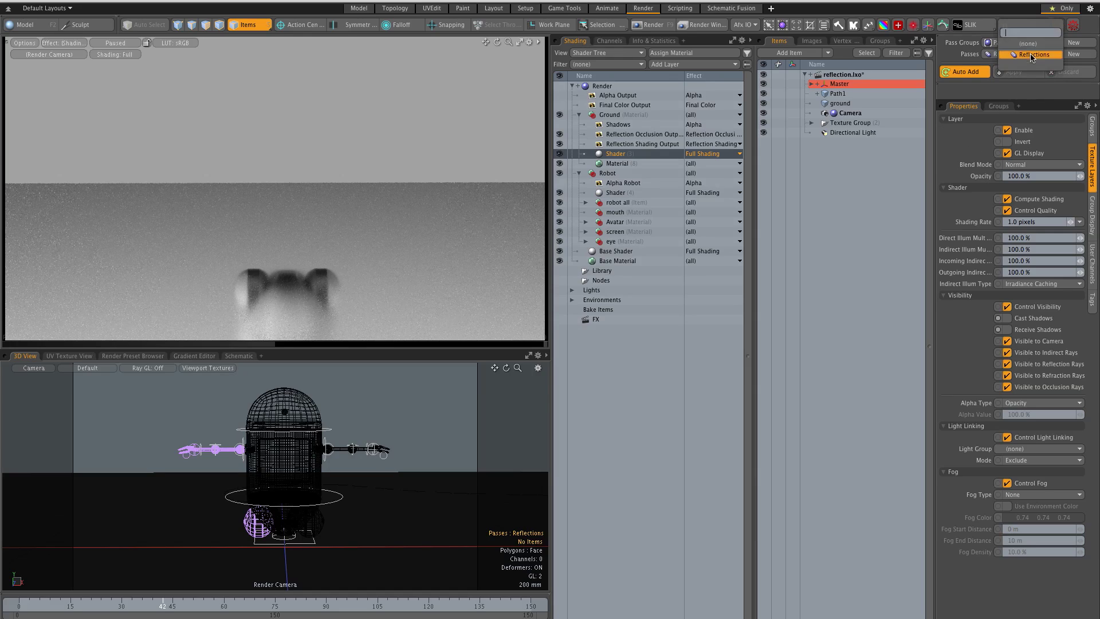
click(1036, 43)
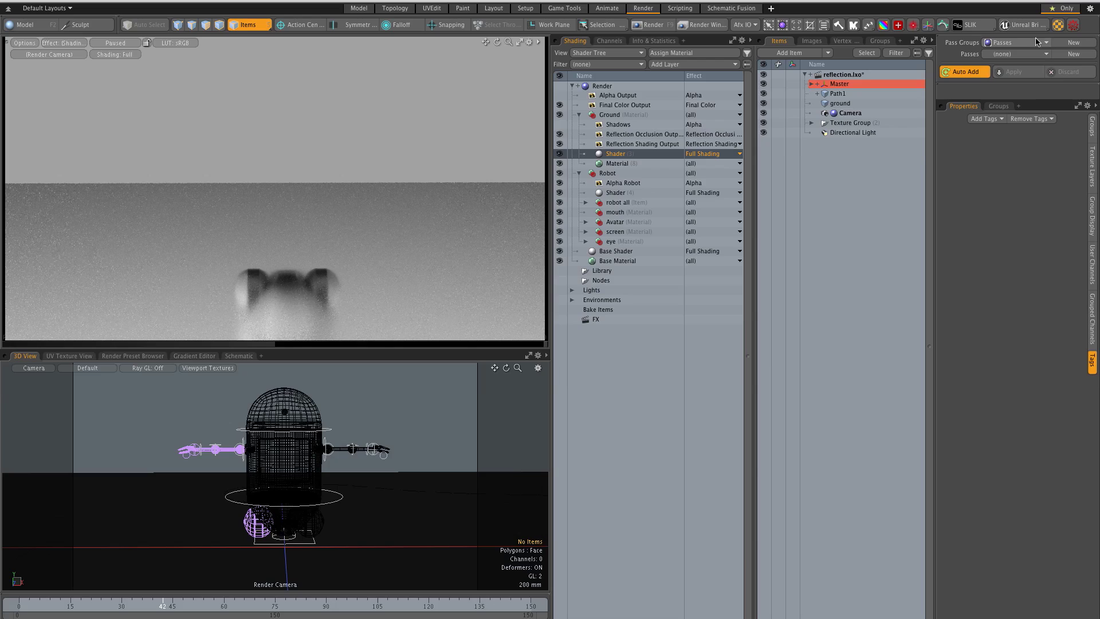
click(115, 43)
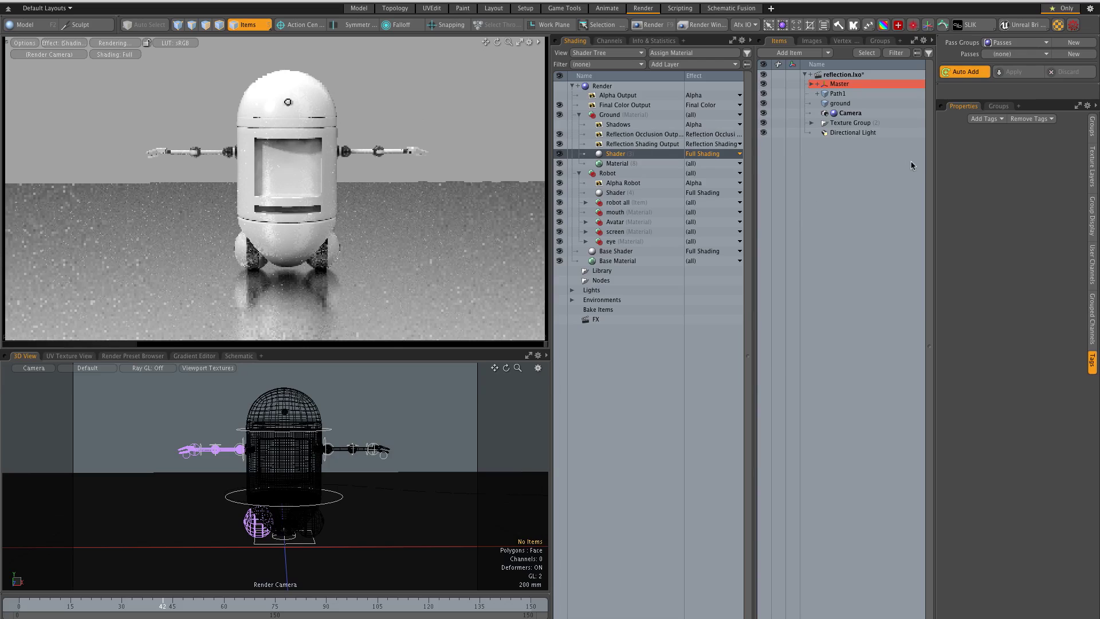
- Add a new pass named Robot Alone to the Passes group
click(1073, 54)
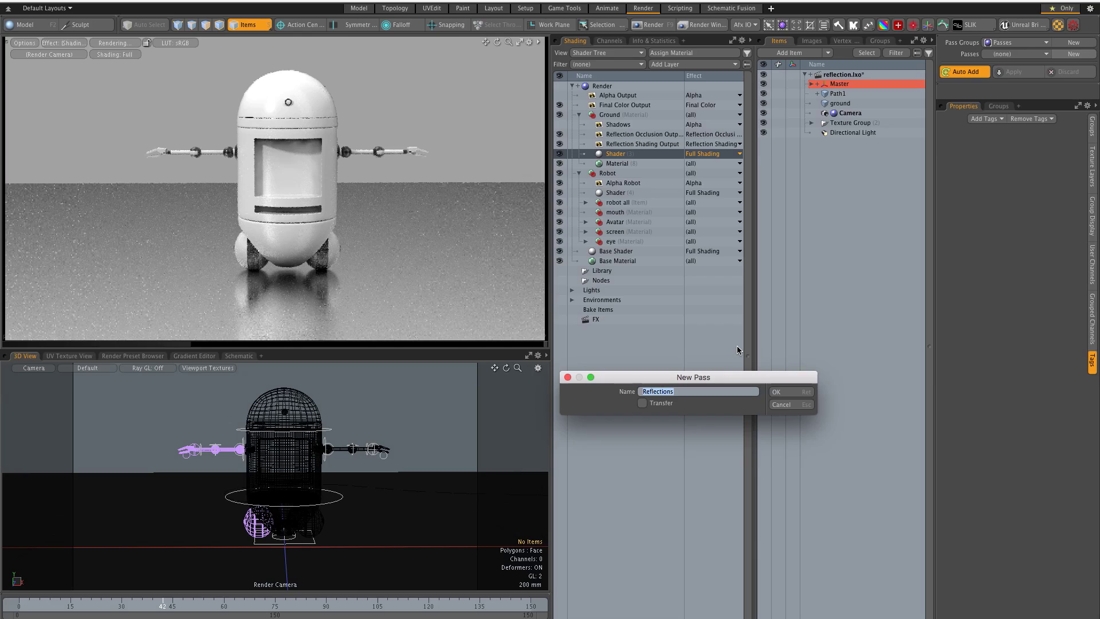
text(Robot)
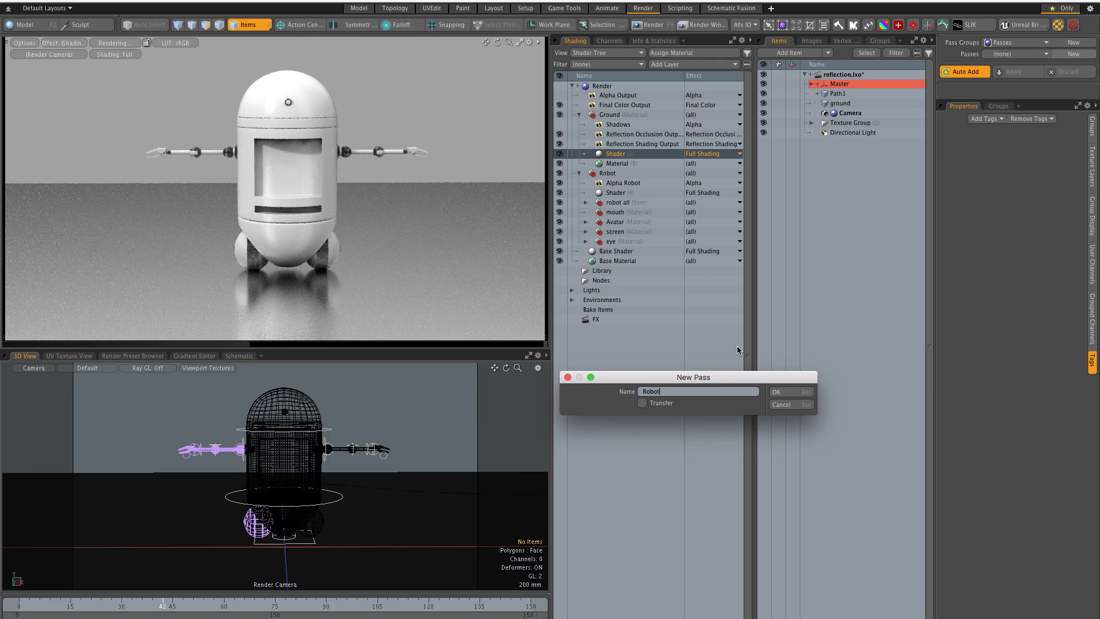
text(Alone)
key(Return)
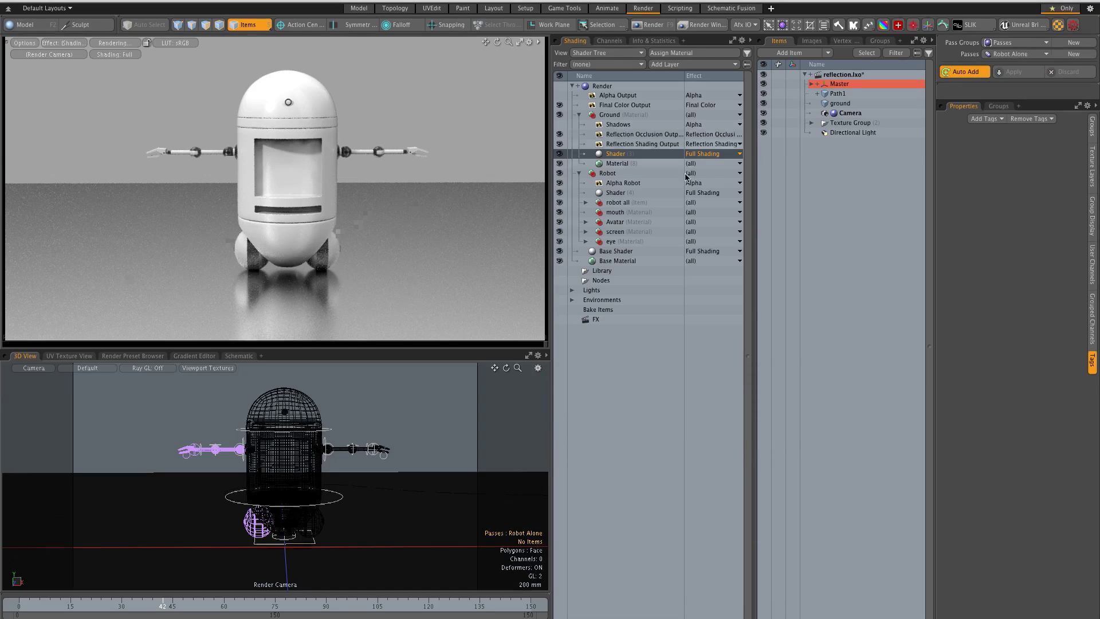
- Turn off Visible to Camera in the Ground group's shader for the Robot Alone pass
click(637, 193)
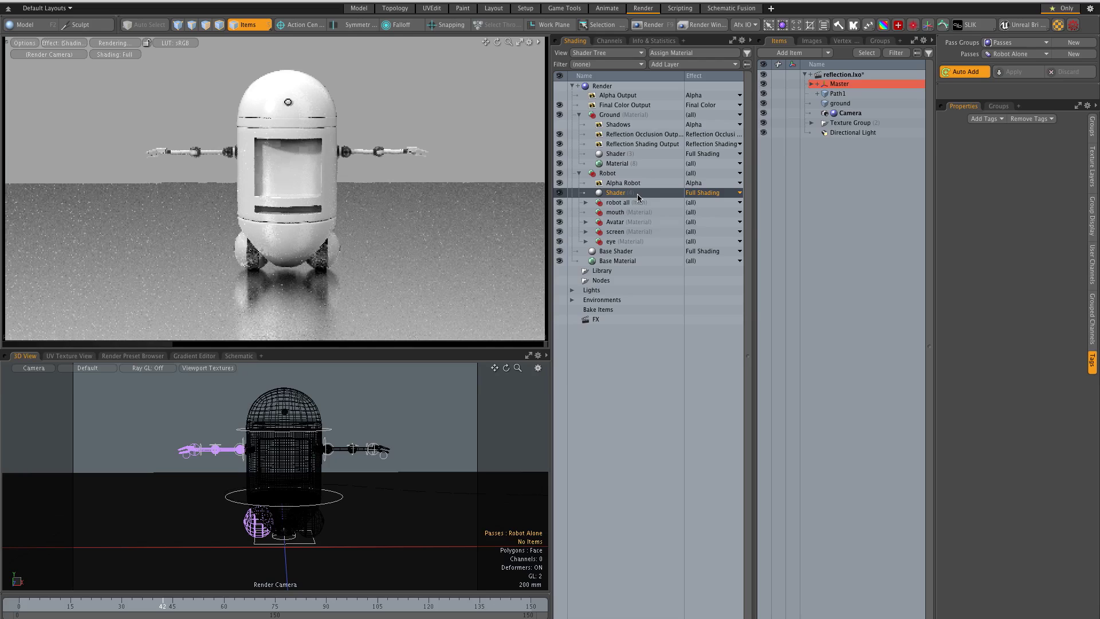
click(1093, 166)
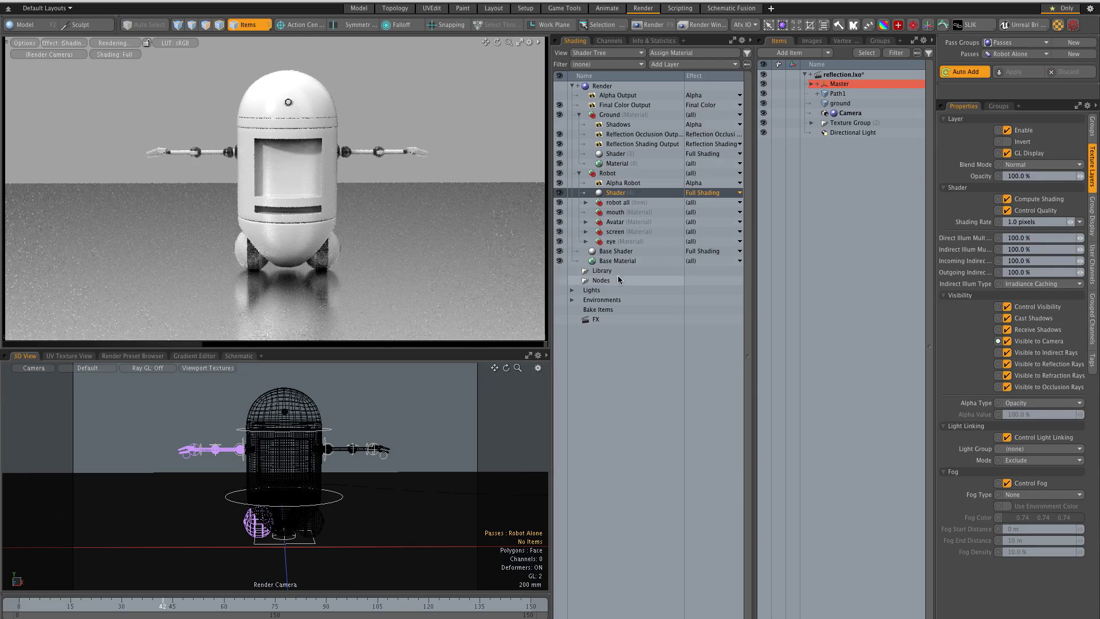
click(633, 155)
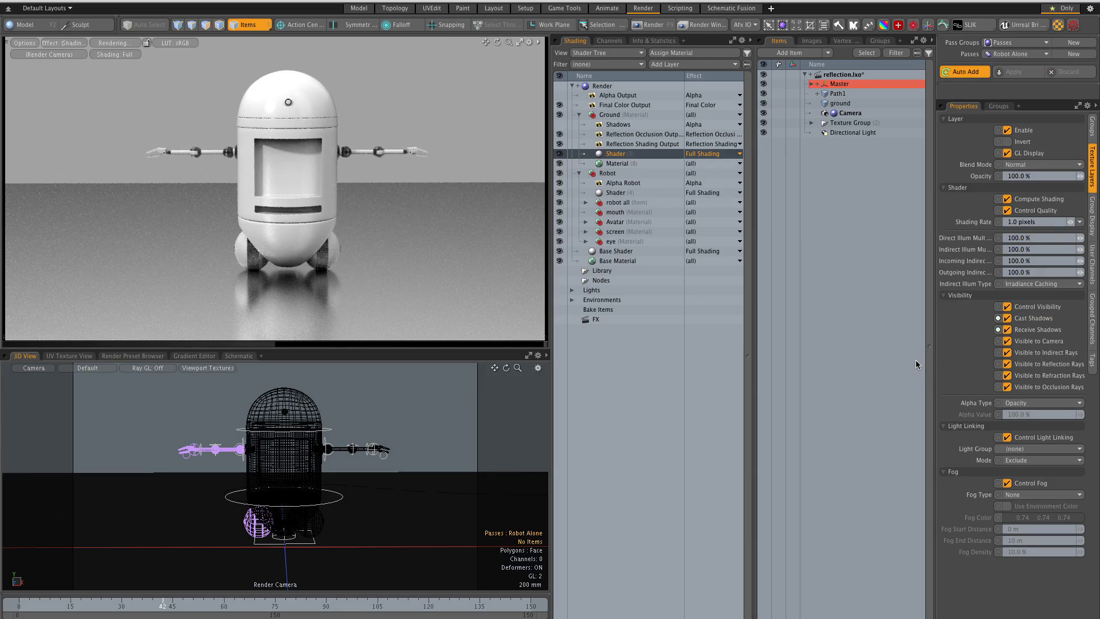
click(1007, 341)
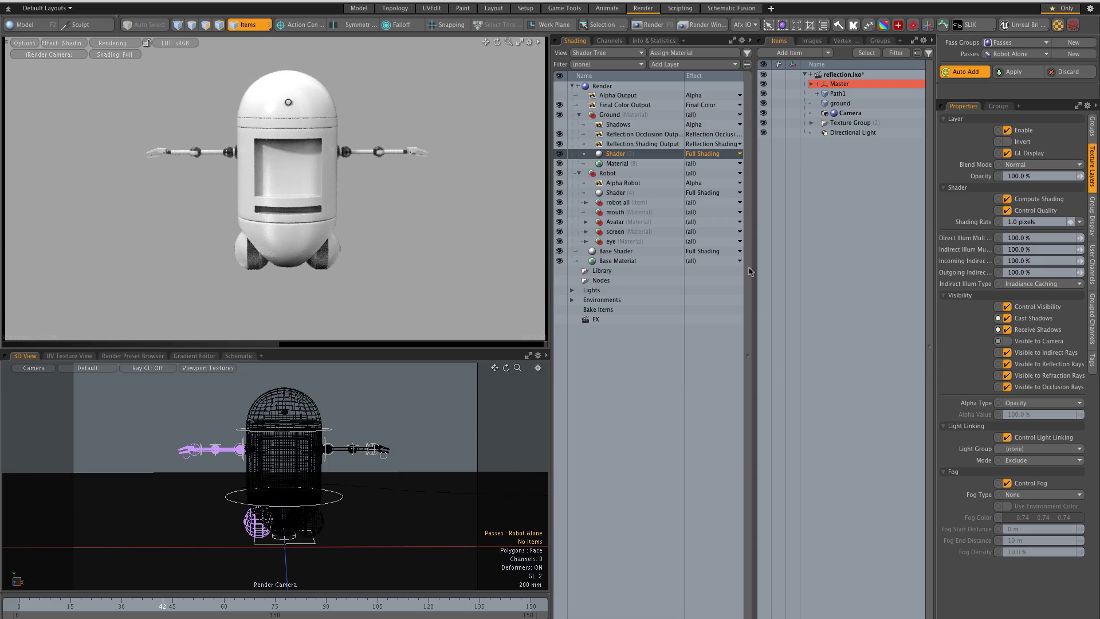
- Disable the Reflection Occlusion and Reflection Shading outputs and apply the edits to the Robot Alone pass
click(635, 183)
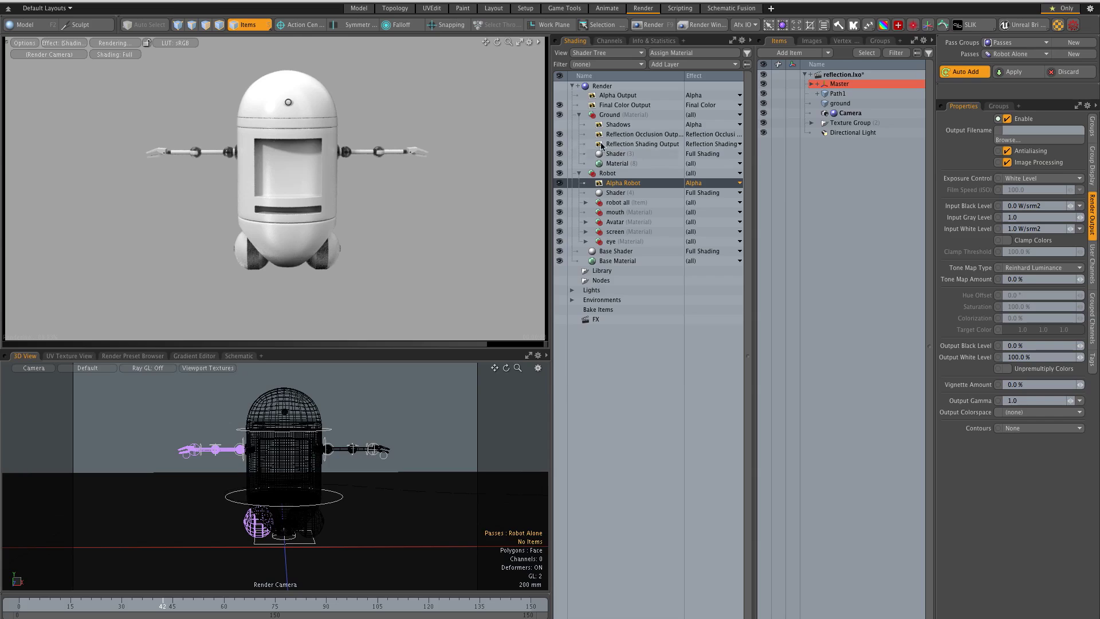
drag(559, 134, 560, 144)
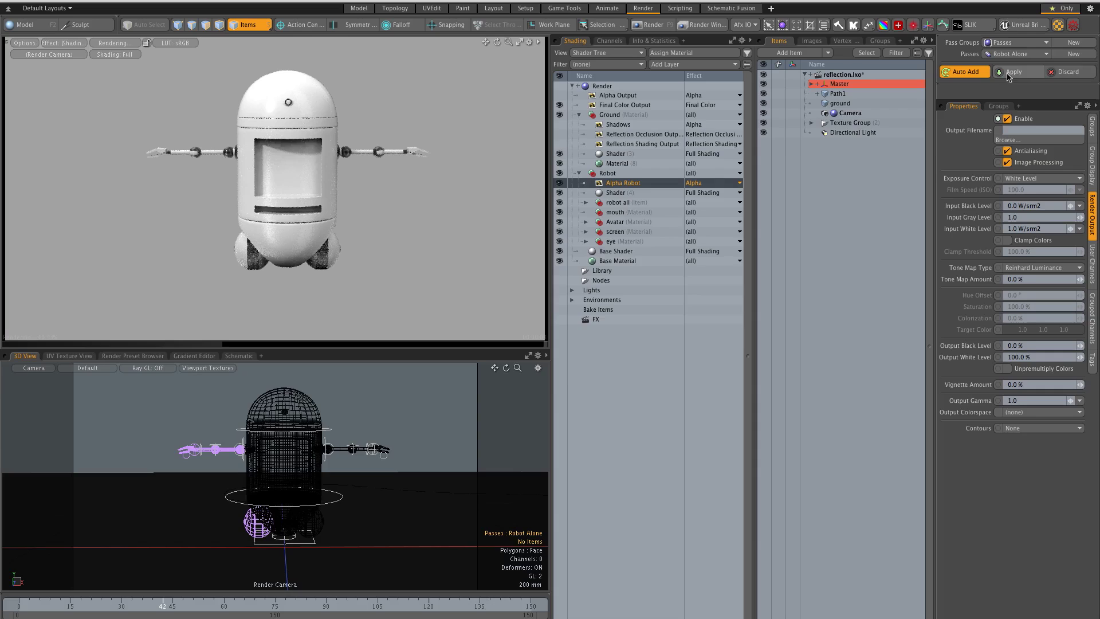
click(1014, 71)
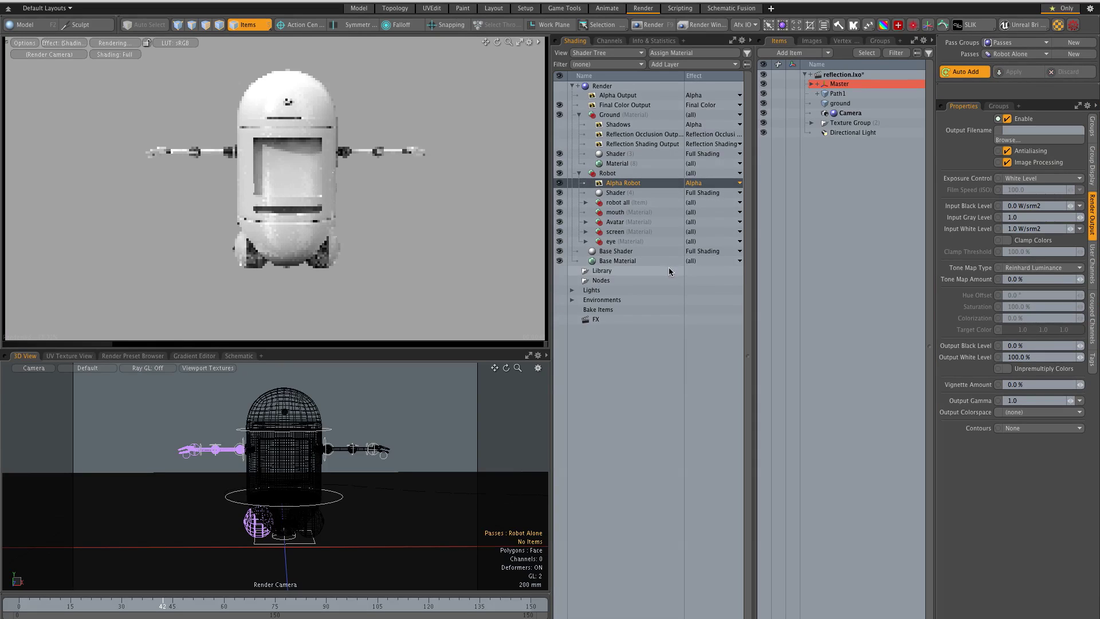
- Preview the Reflections pass, then set the active pass back to (none)
click(1031, 54)
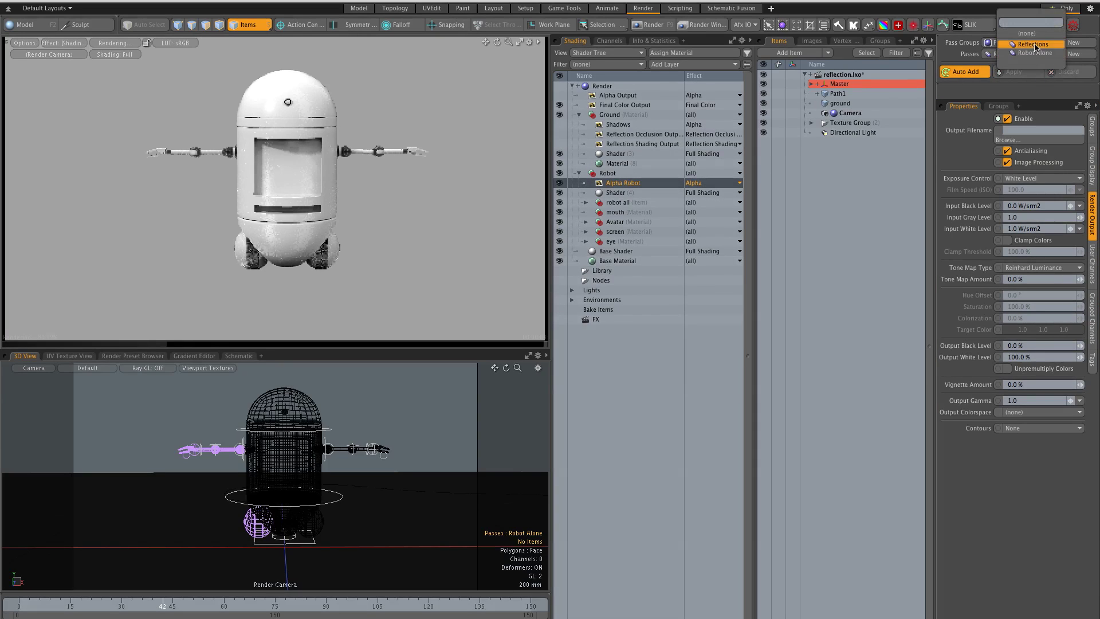
click(1029, 44)
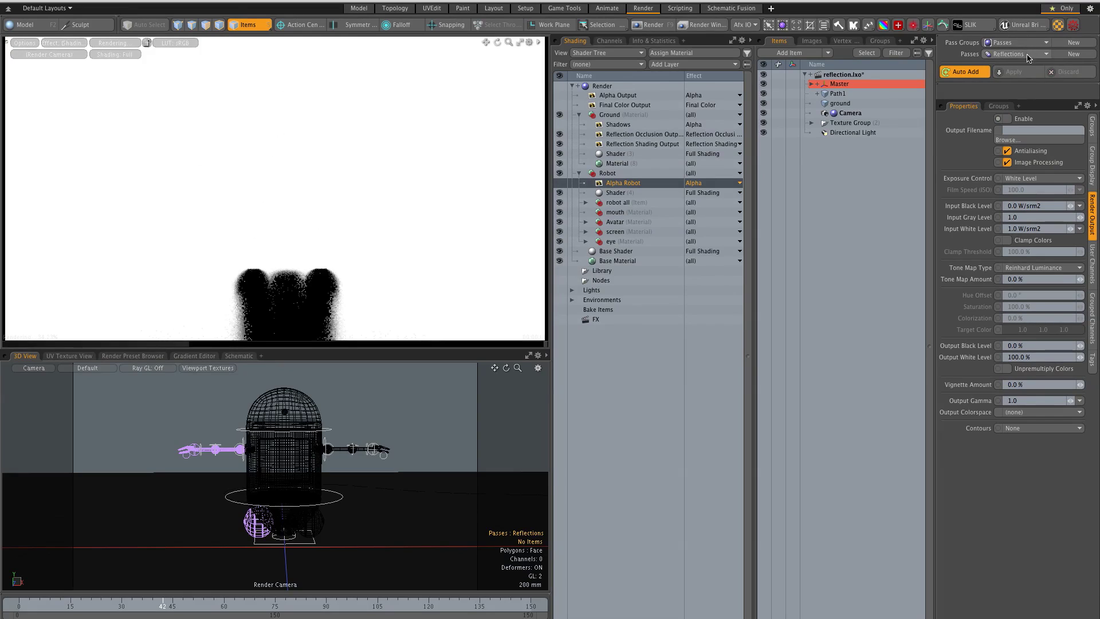
click(1023, 45)
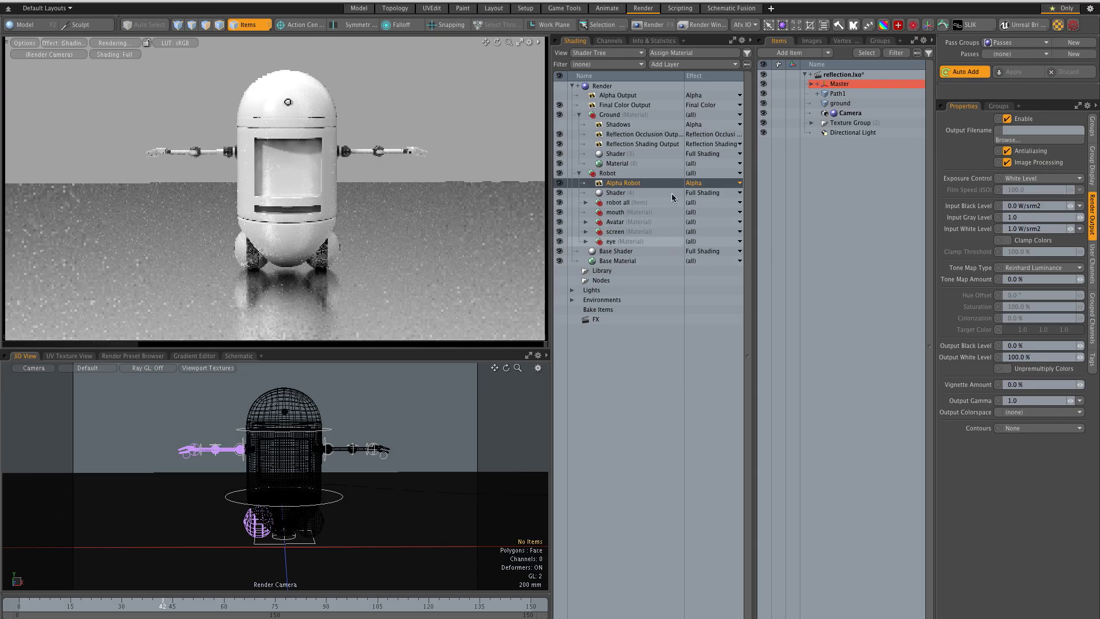
- Add a new pass named Shadows to the Passes group
click(632, 116)
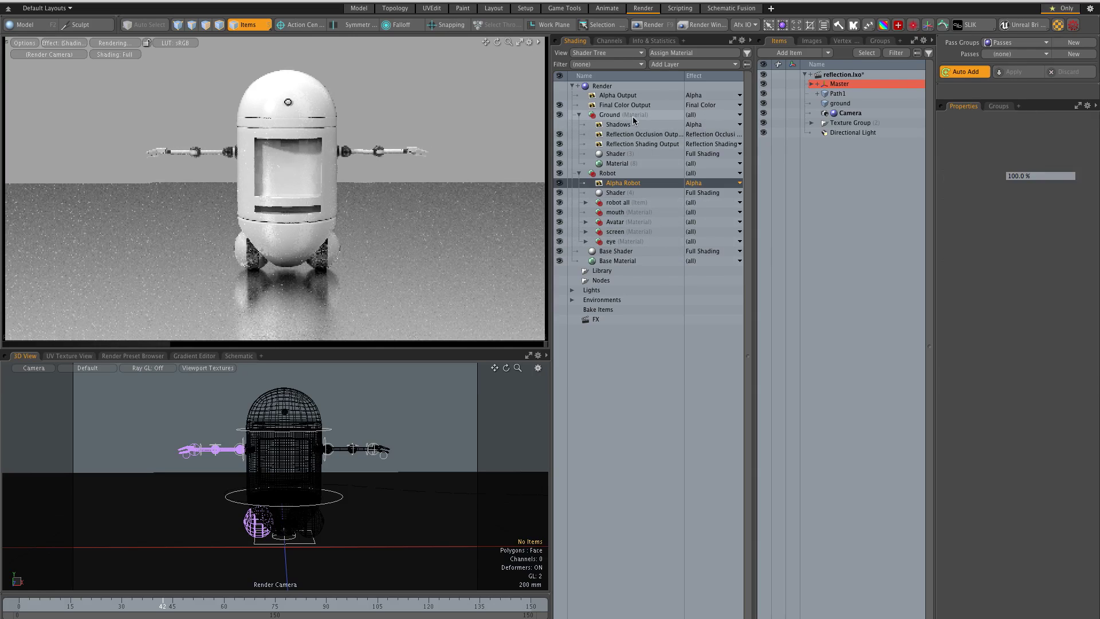
click(1074, 54)
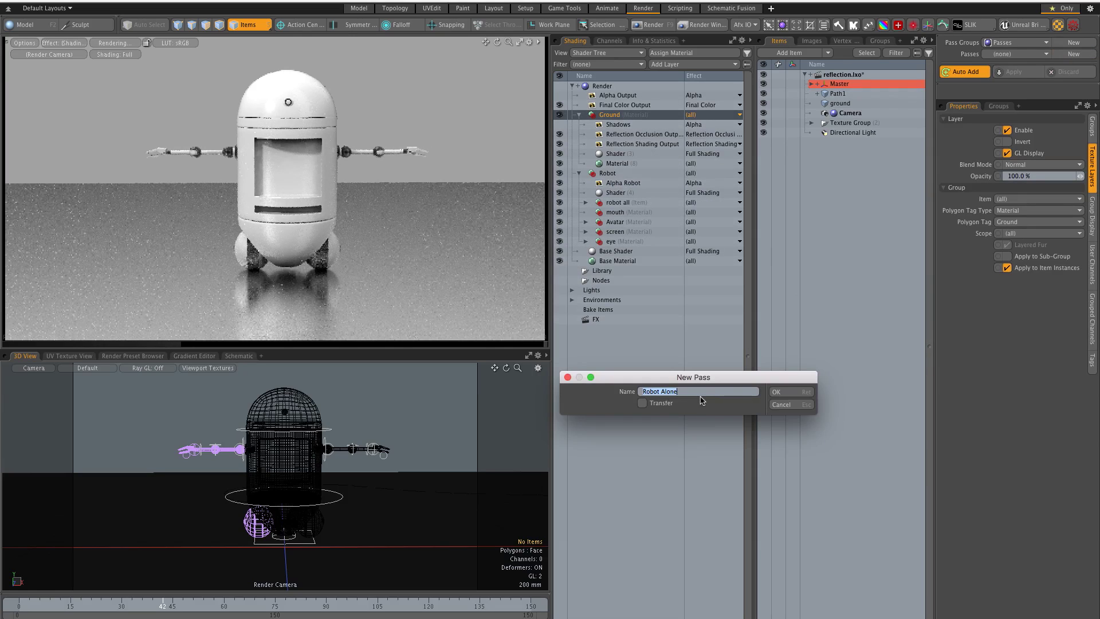
text(Shadows)
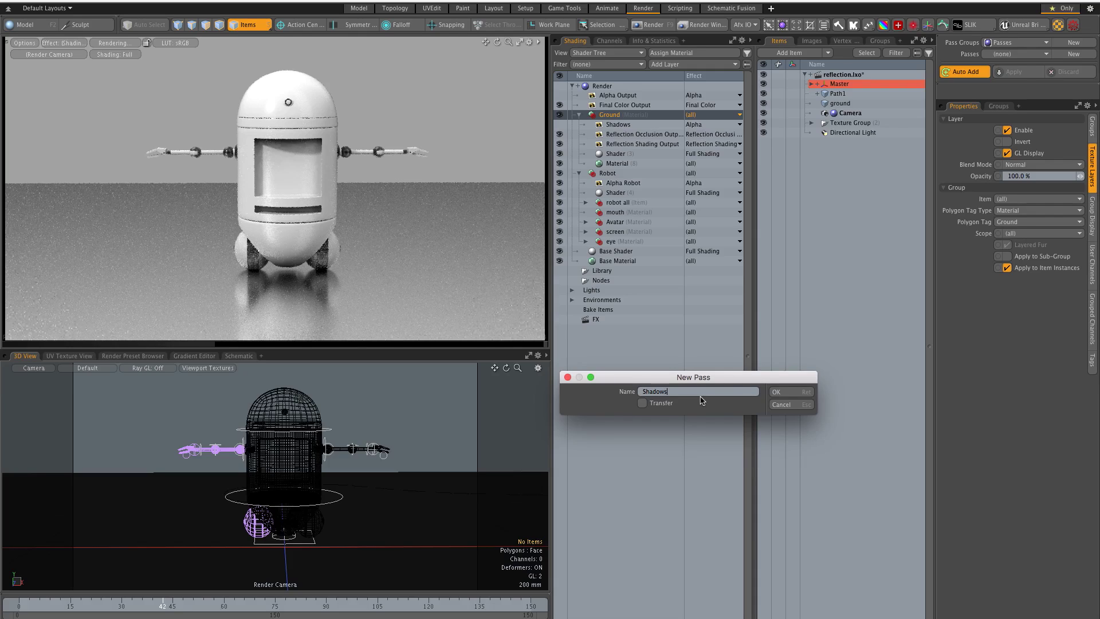
key(Return)
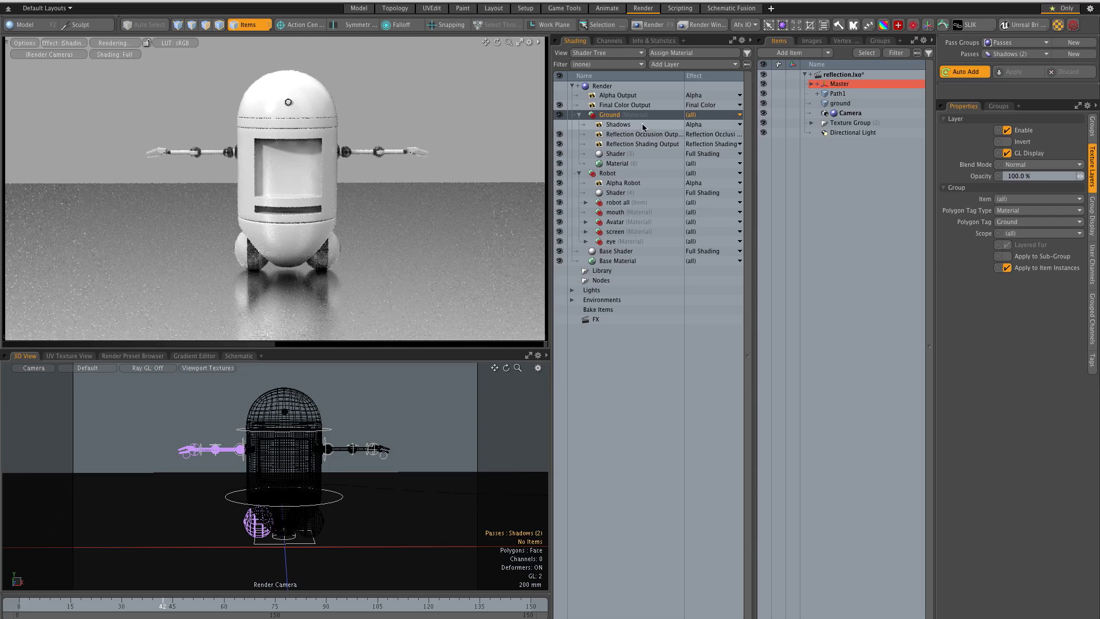
- Enable the Ground group's Shadows output and disable its Reflection Occlusion and Reflection Shading outputs in the new pass
click(642, 126)
drag(559, 125, 566, 149)
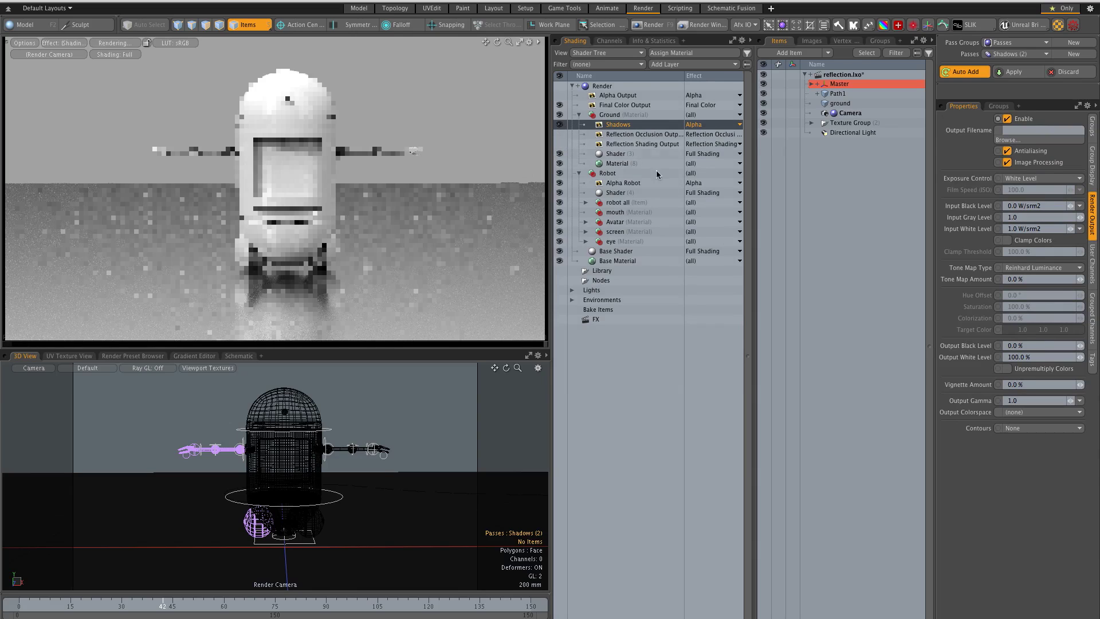
- Set the Alpha Type of the Ground group's shader to Shadow Catcher
click(632, 154)
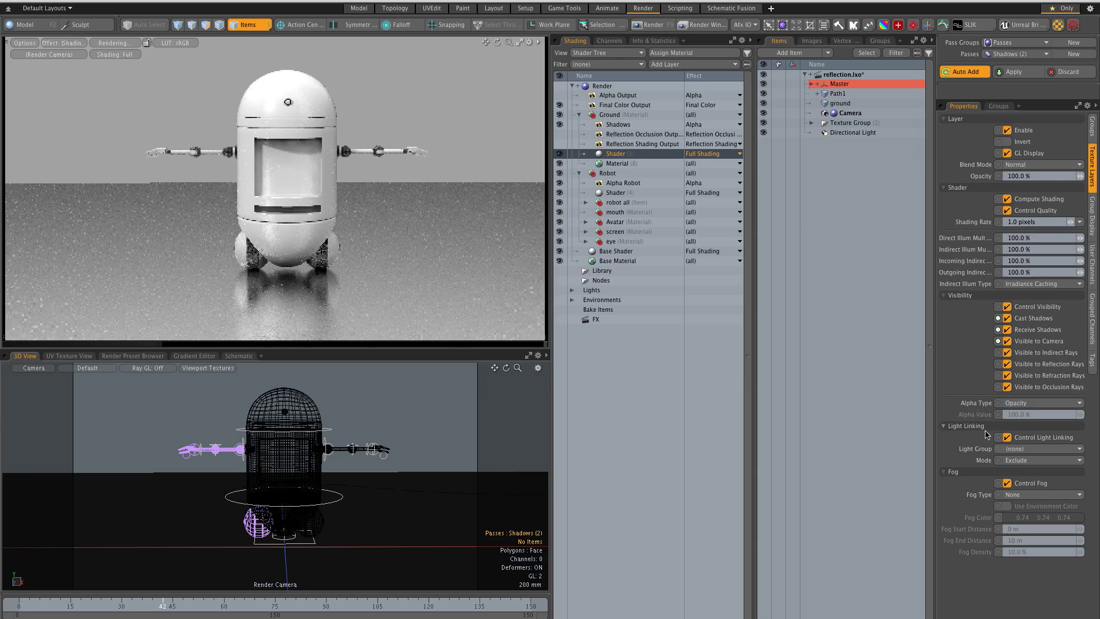
click(1030, 404)
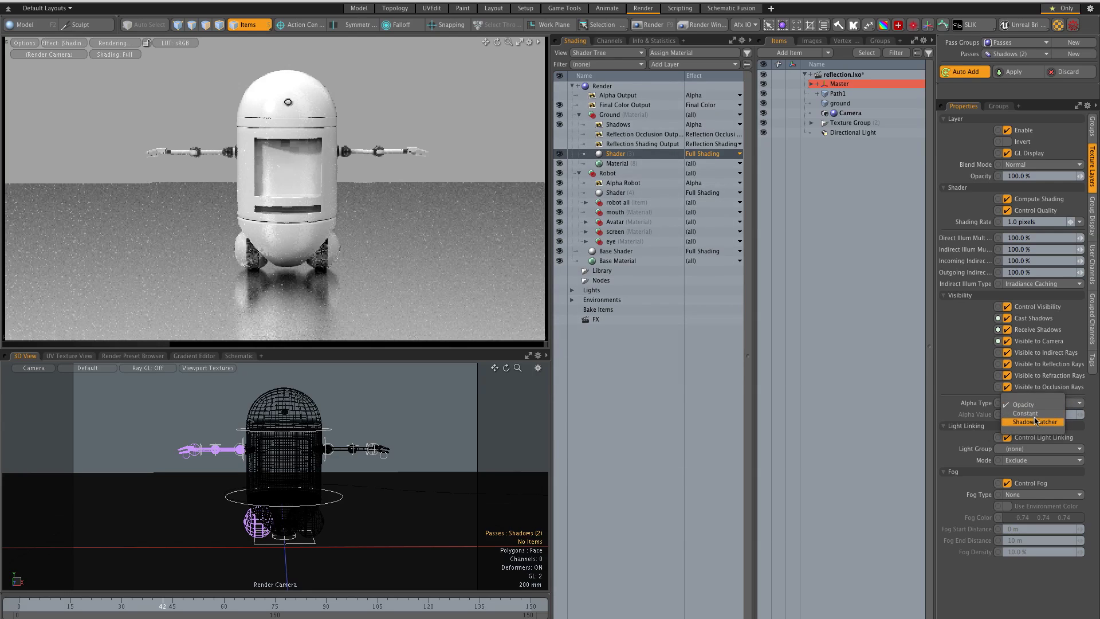
click(1035, 422)
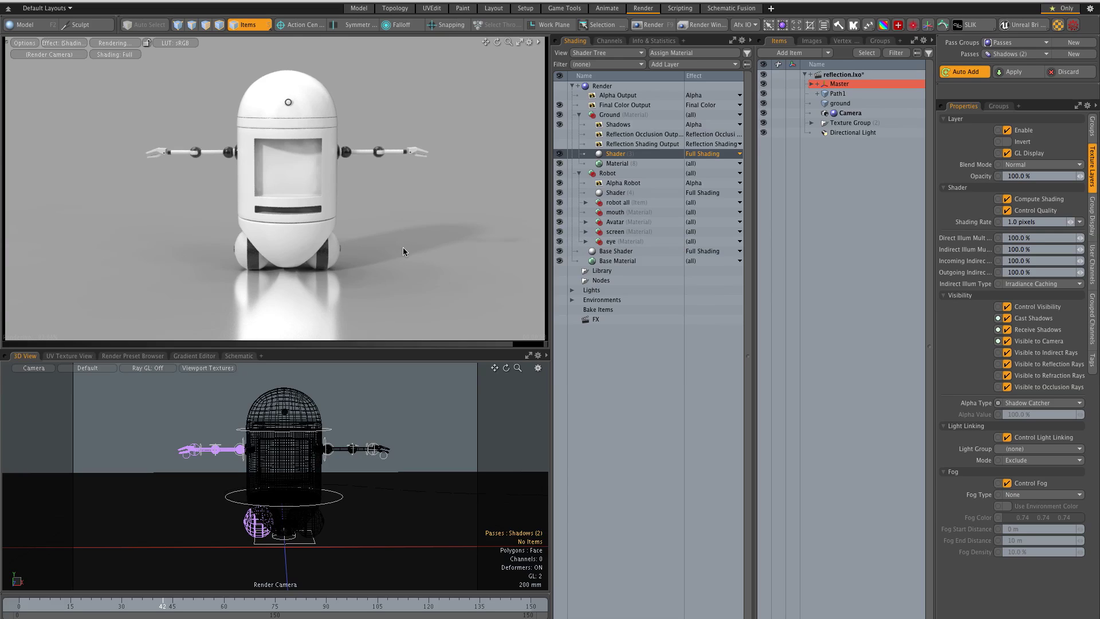
- Turn off Visible to Camera in the Robot group's shader and select the Ground group's Shadows output
click(629, 193)
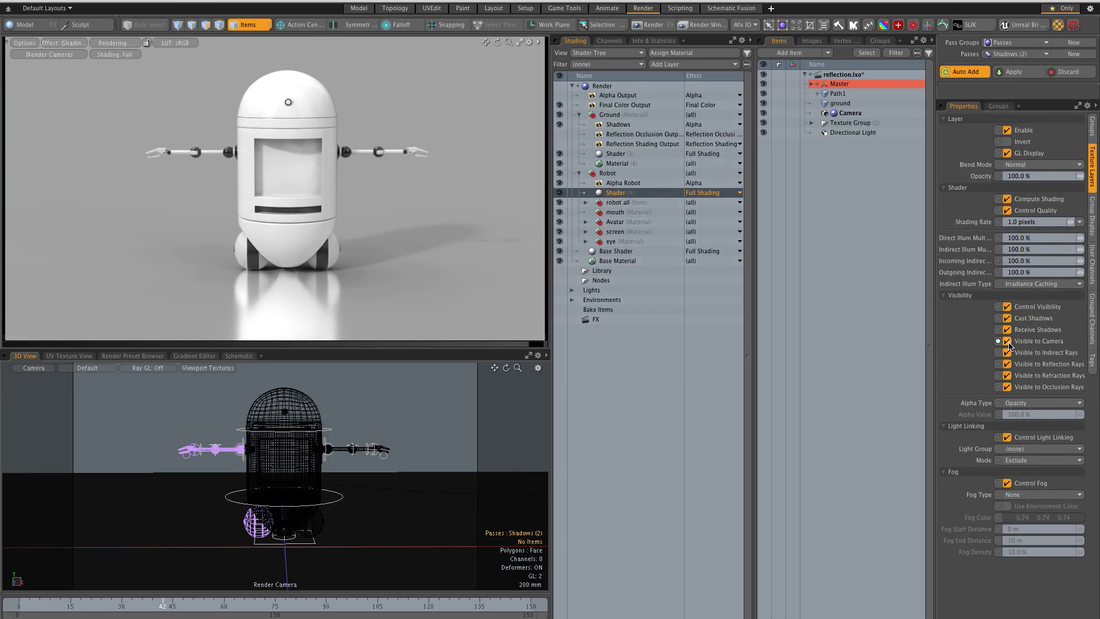
click(1008, 342)
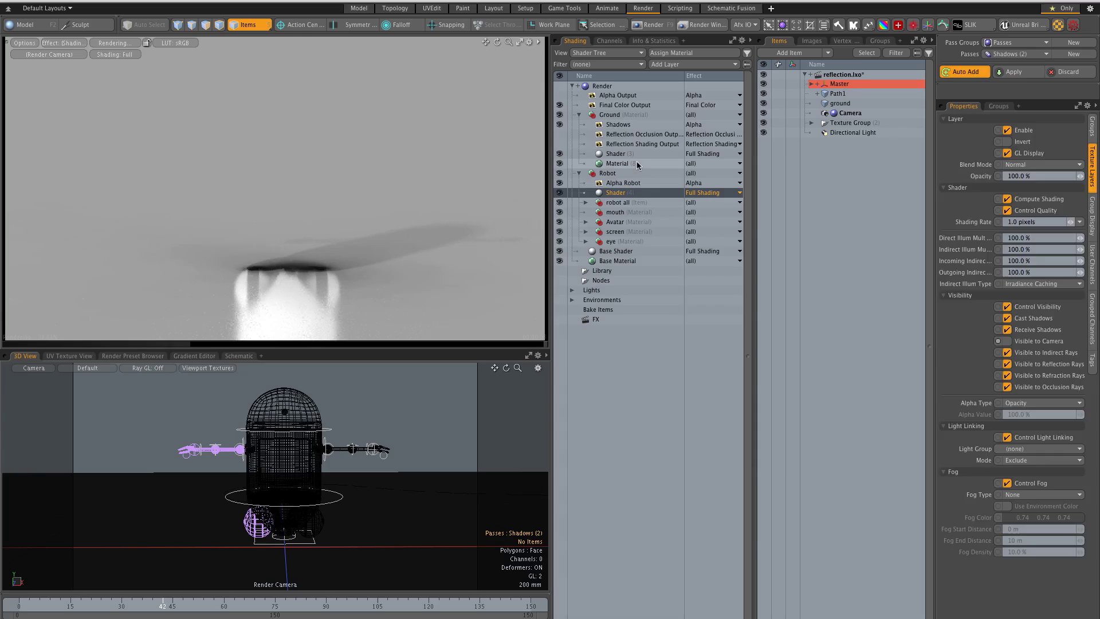
click(641, 125)
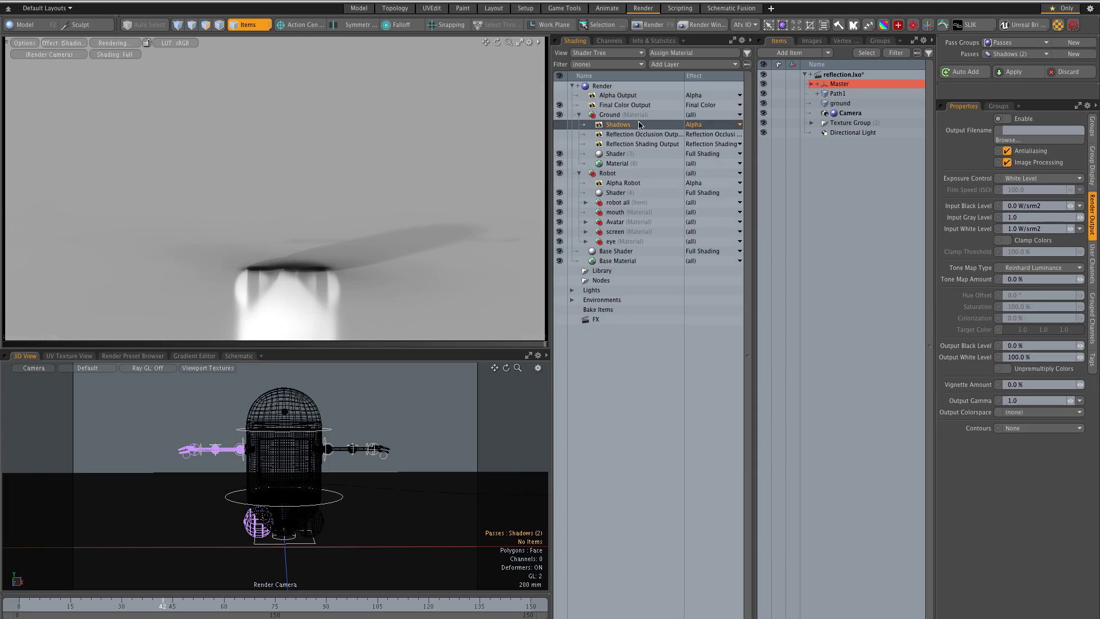
- Enable the Ground group's Shadows output, set its material's Specular Amount and Fresnel to 0%, and apply the edits to the Shadows pass
click(559, 125)
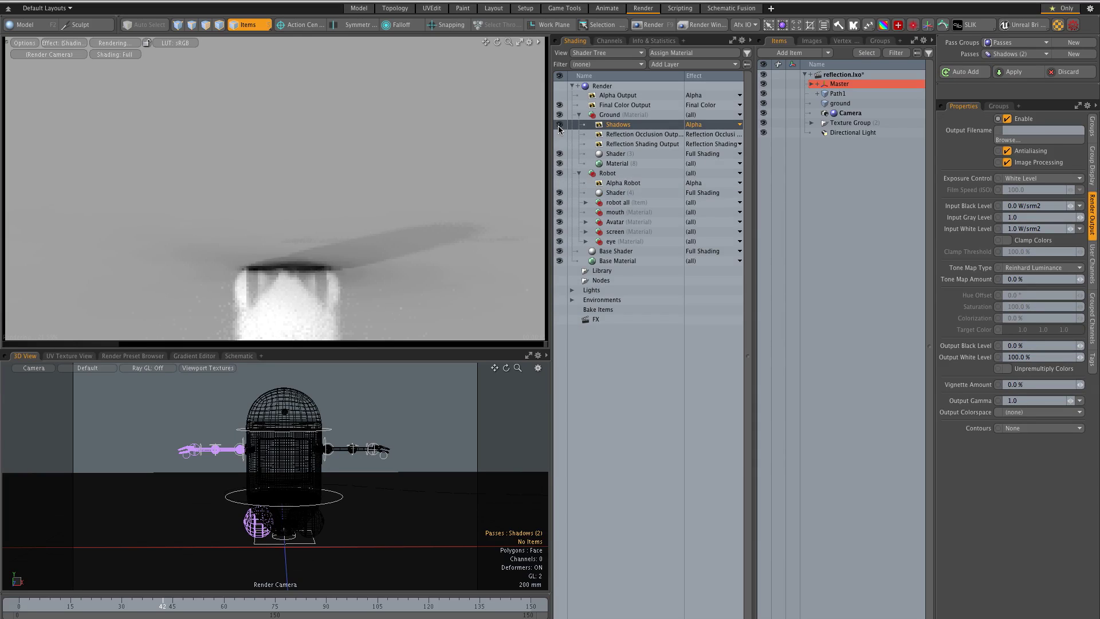
click(641, 154)
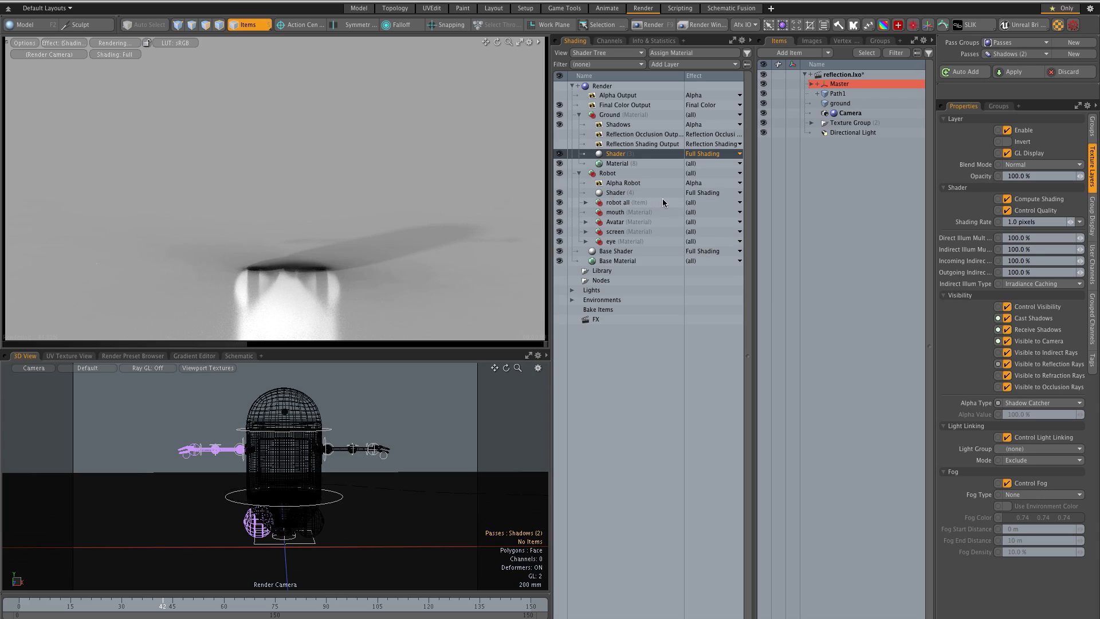
click(632, 164)
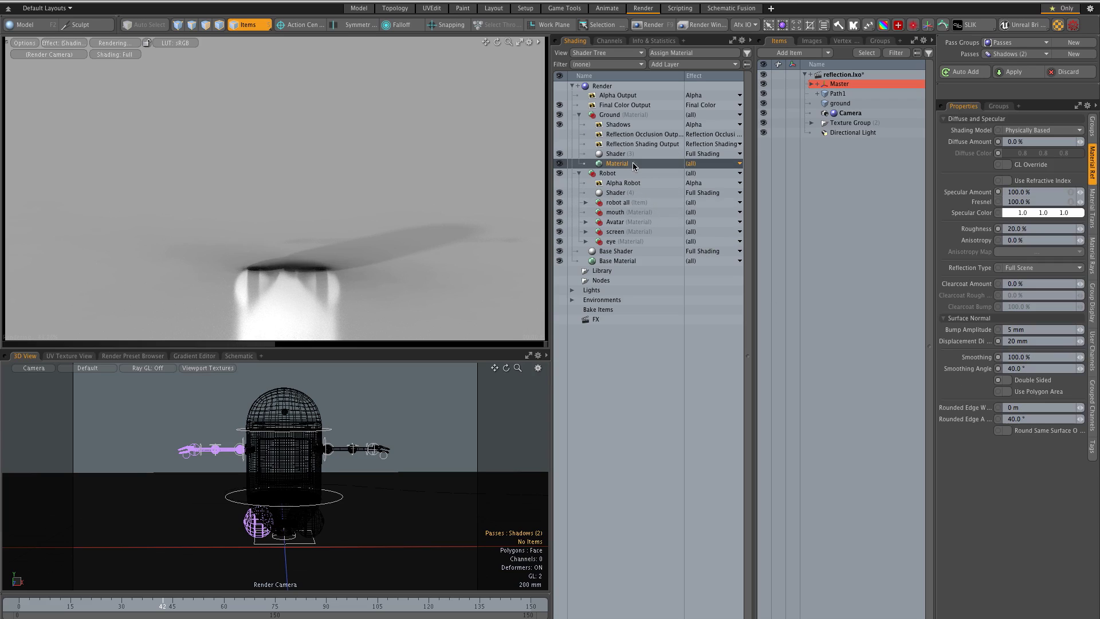
click(1034, 194)
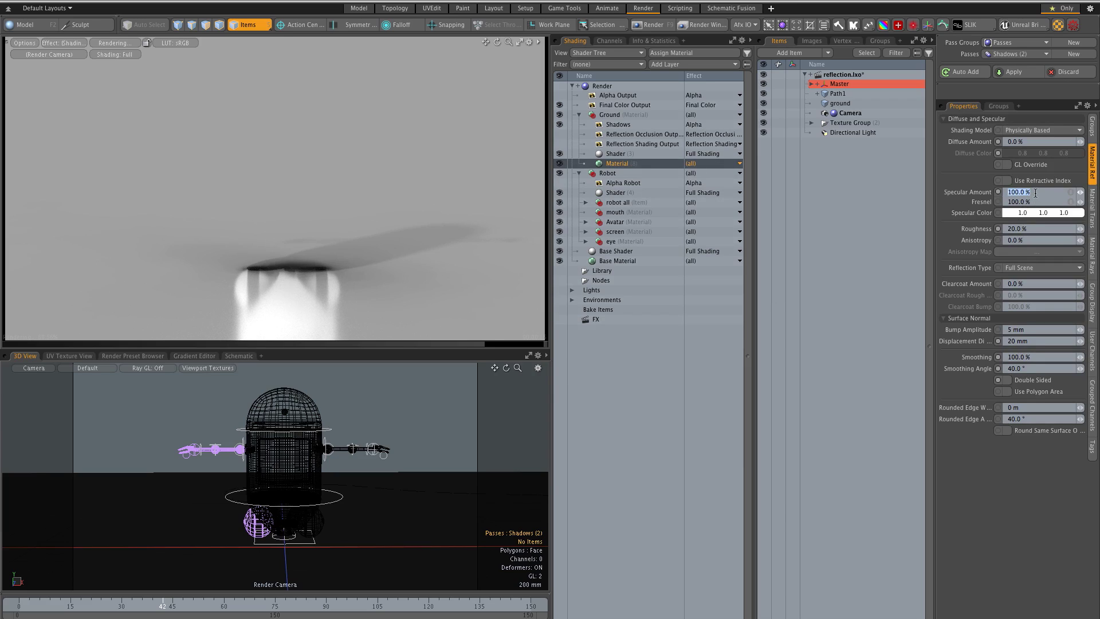
text(0)
key(Tab)
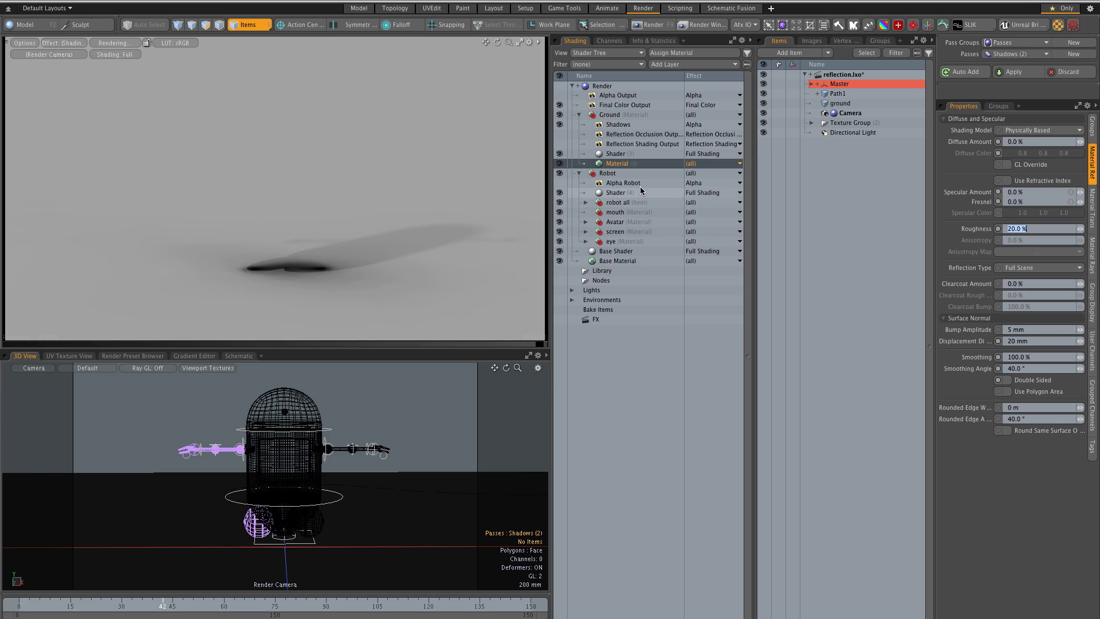
click(1023, 74)
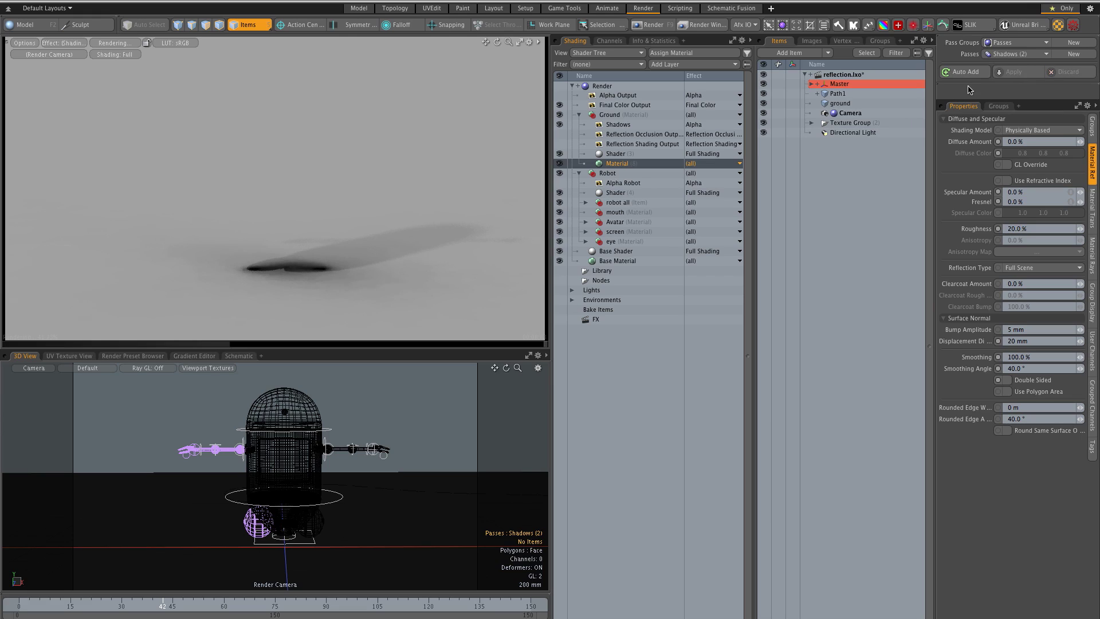
- Check the Shadows effect in the render preview and return the preview to the Shading effect
click(58, 42)
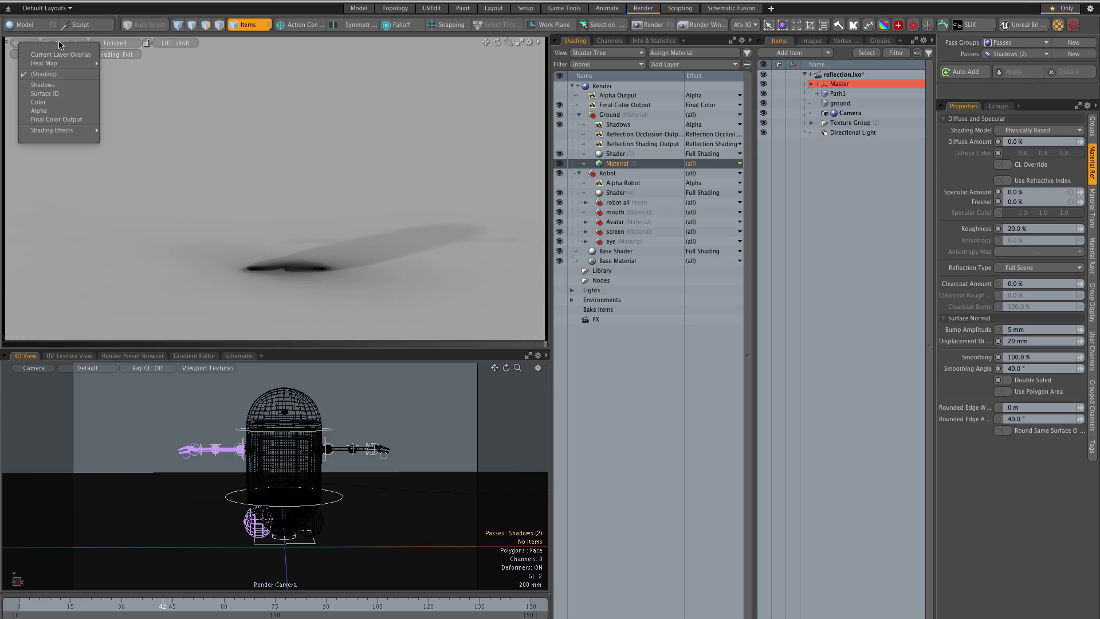
click(49, 83)
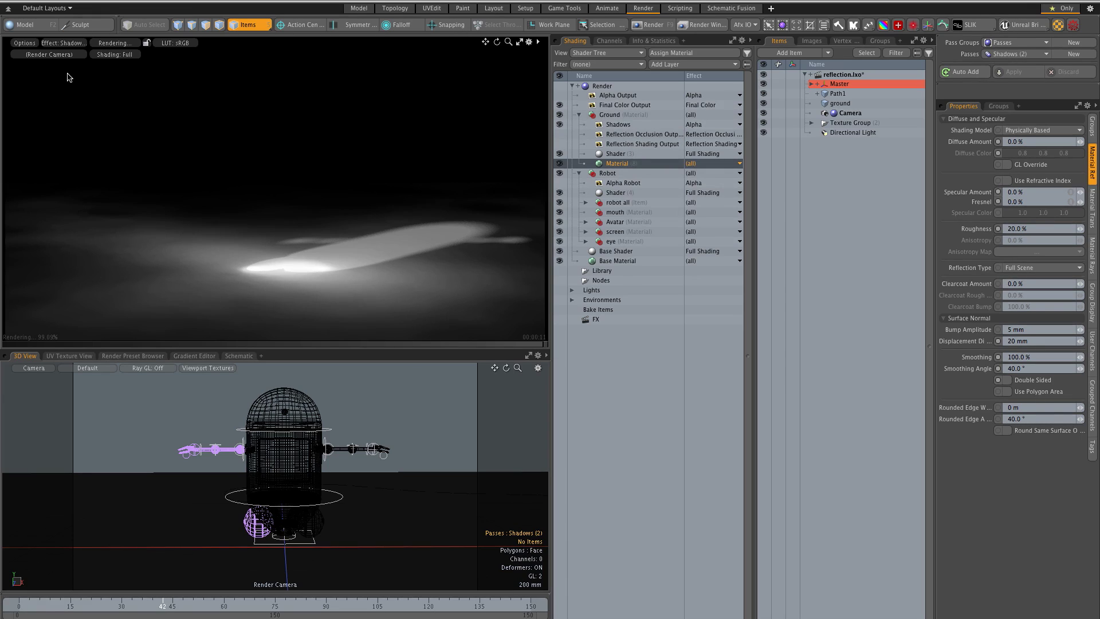
click(63, 44)
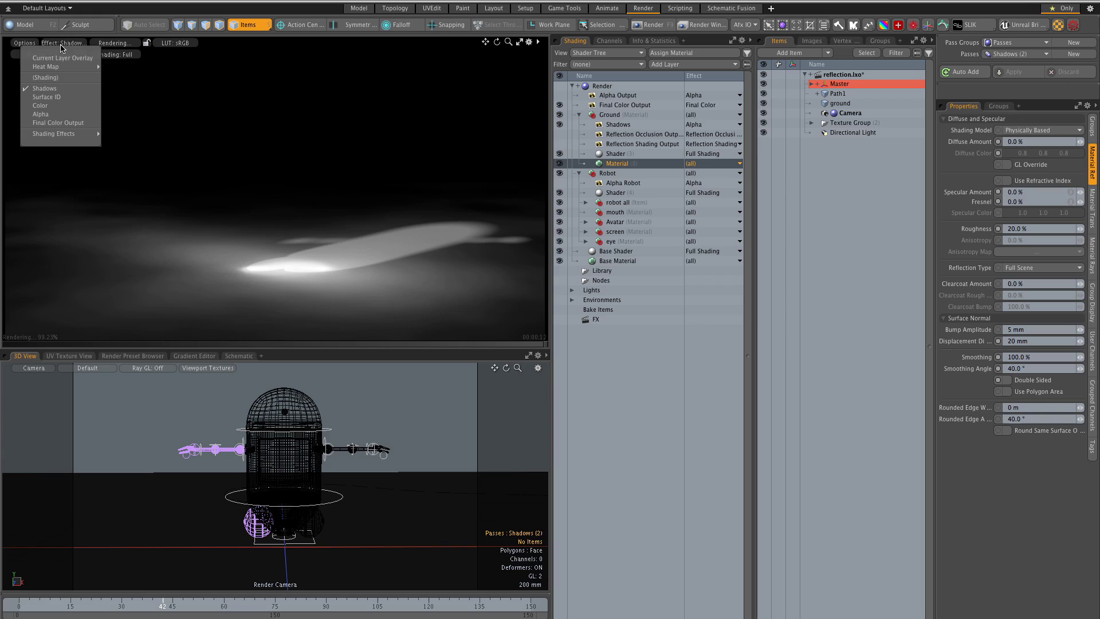
click(56, 77)
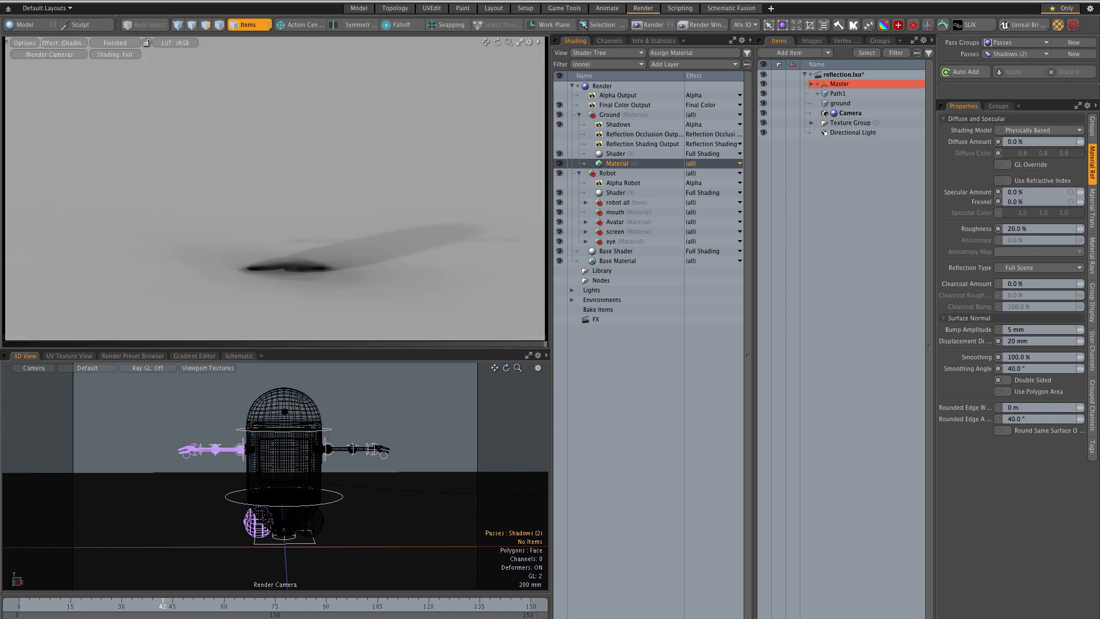
- Render all passes of the Passes render pass group
click(439, 1)
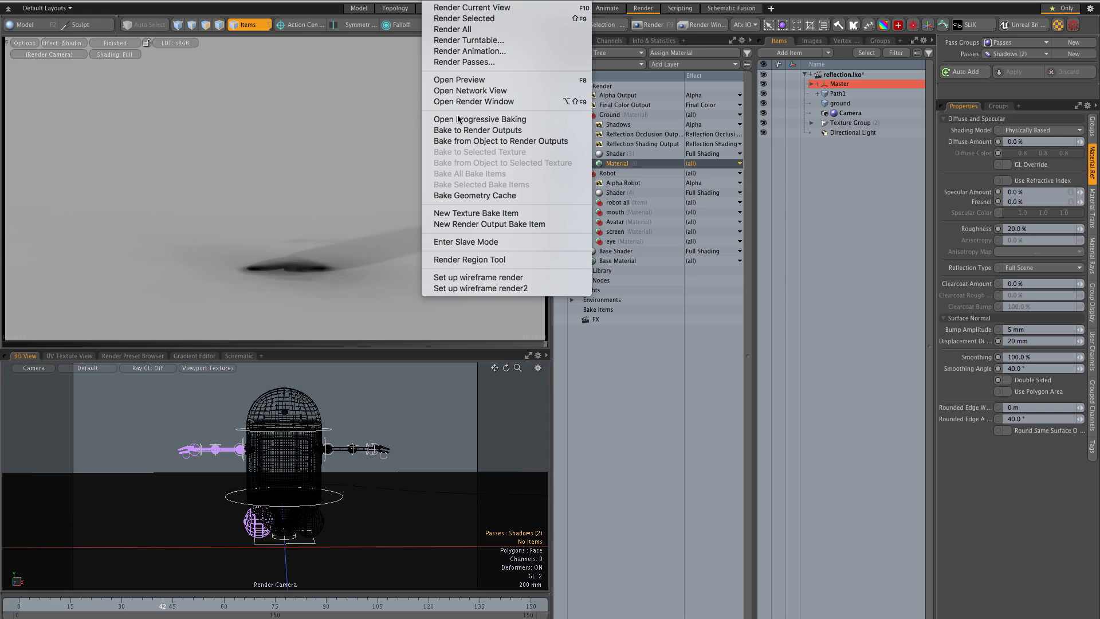
click(459, 63)
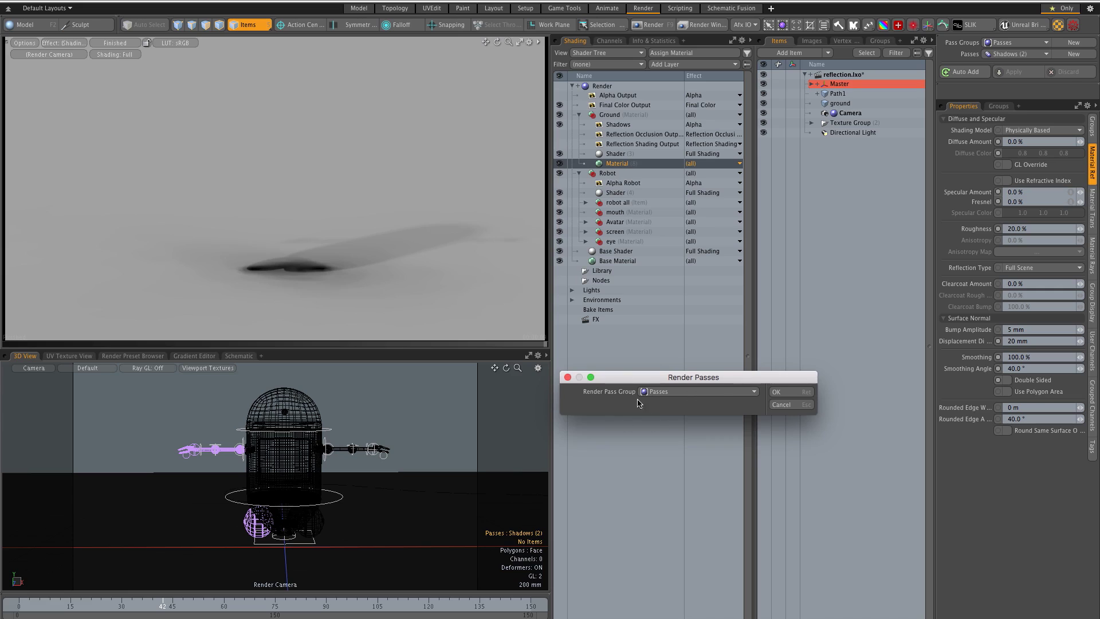
click(790, 393)
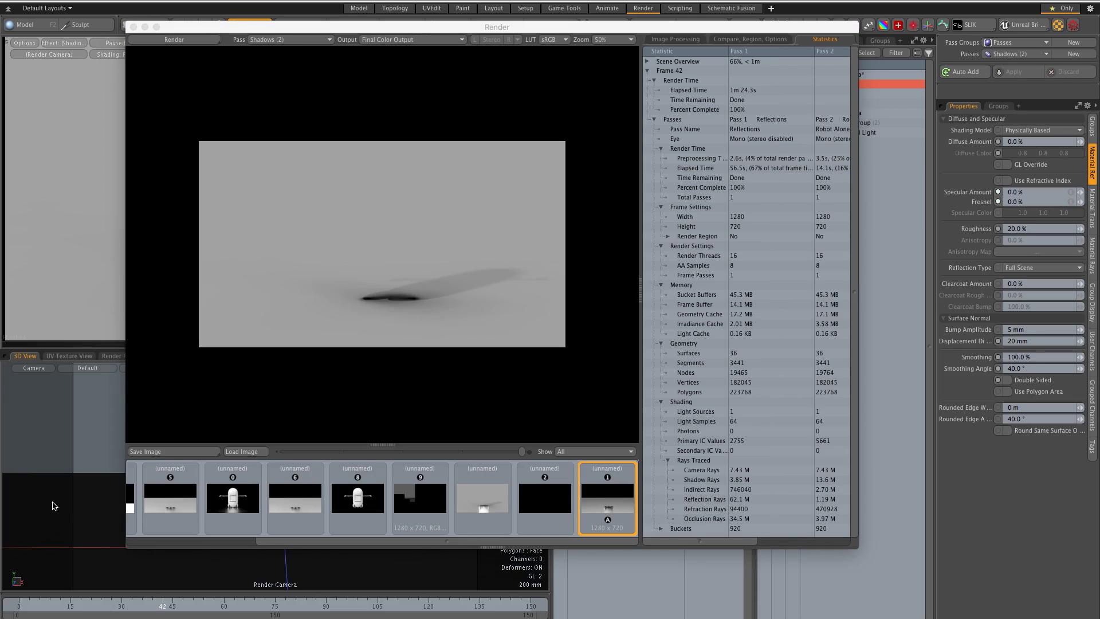
click(327, 40)
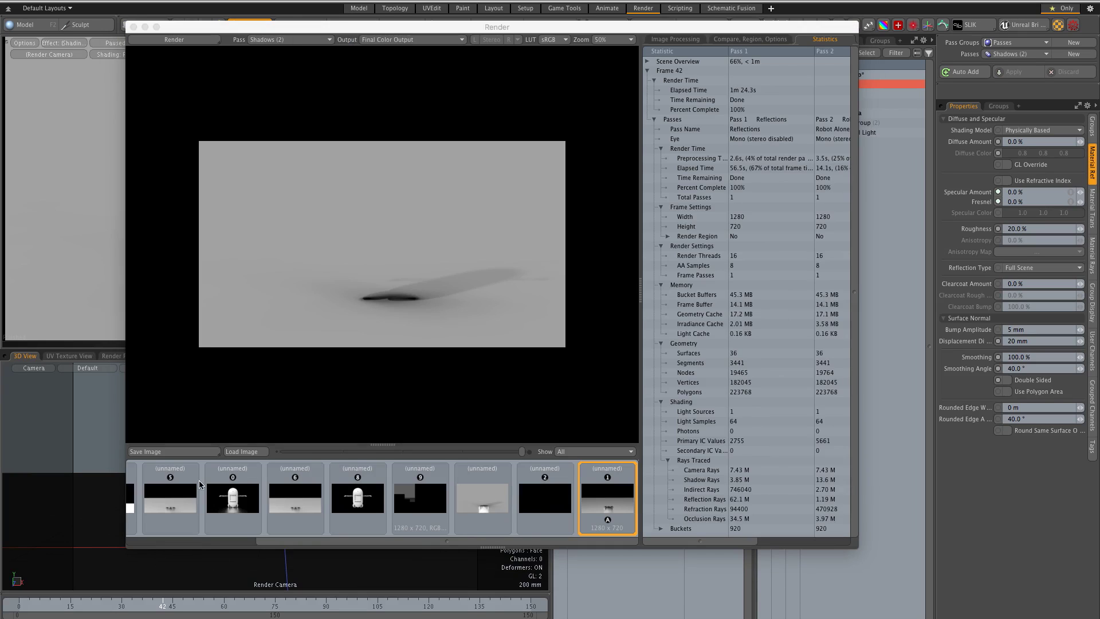
click(199, 453)
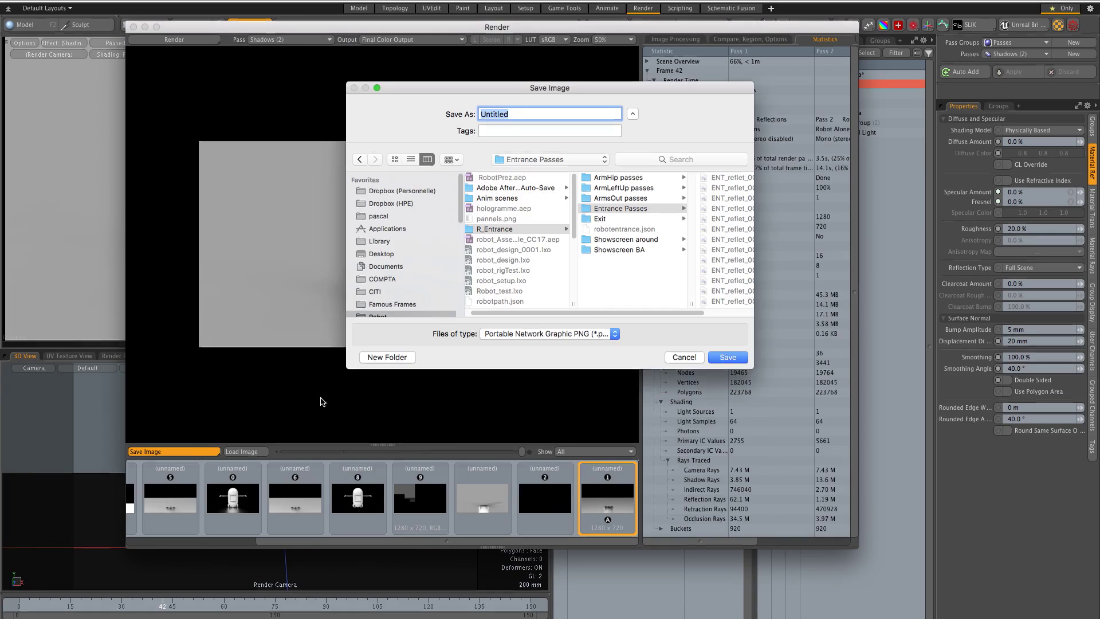
click(678, 356)
- Save the rendered Shadows pass as a Layered OpenEXR Half 16-bit image named shadows in the tuto folder
click(212, 452)
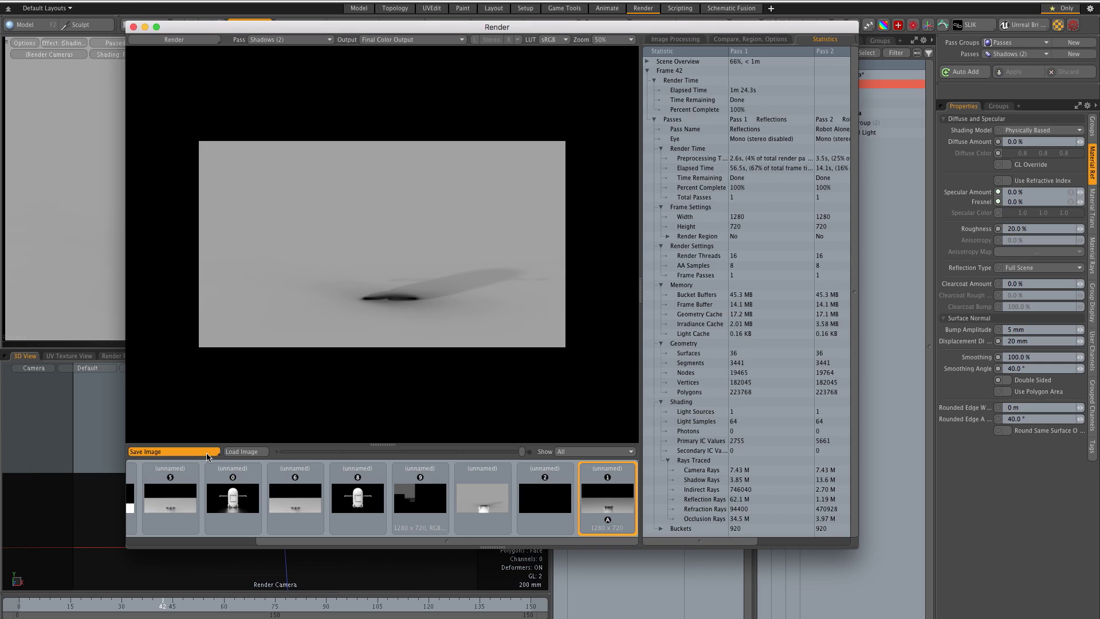
click(208, 463)
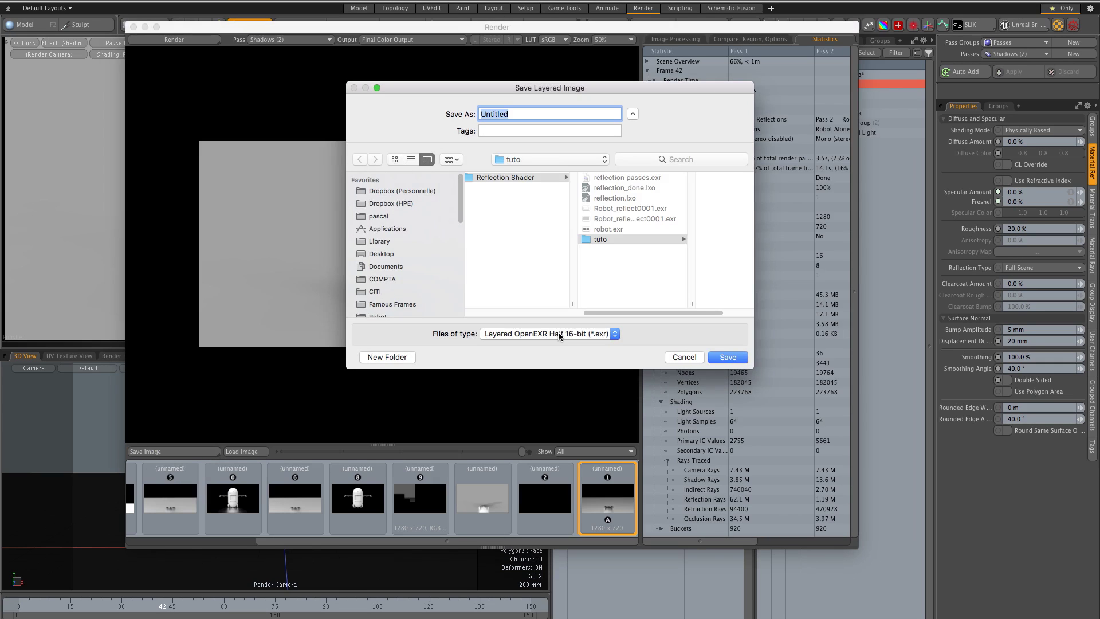
click(611, 242)
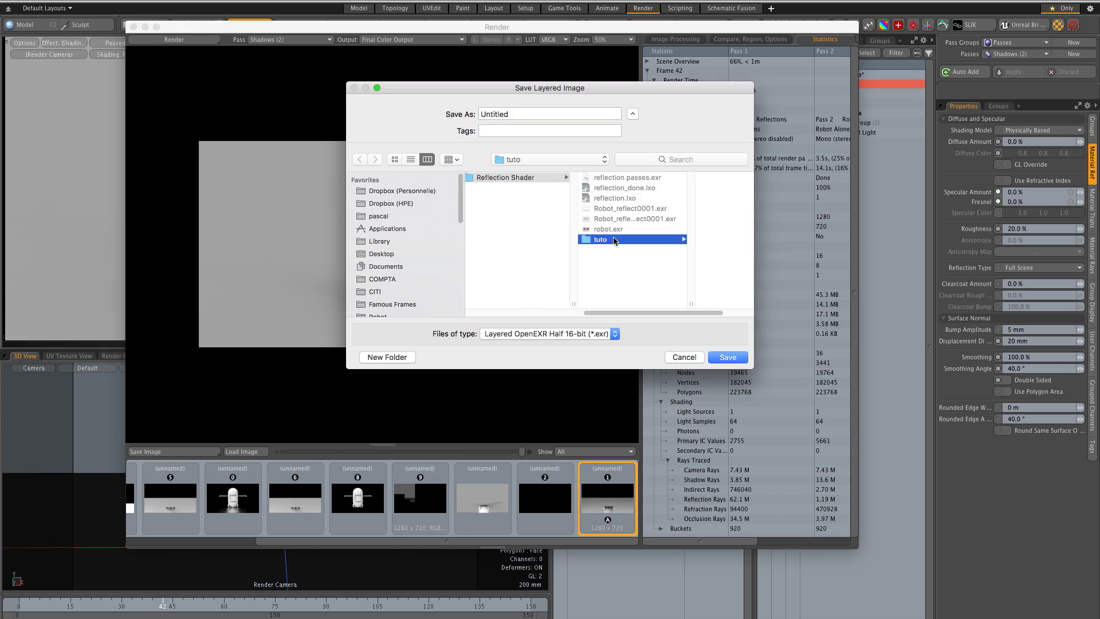
click(518, 115)
drag(517, 114, 469, 117)
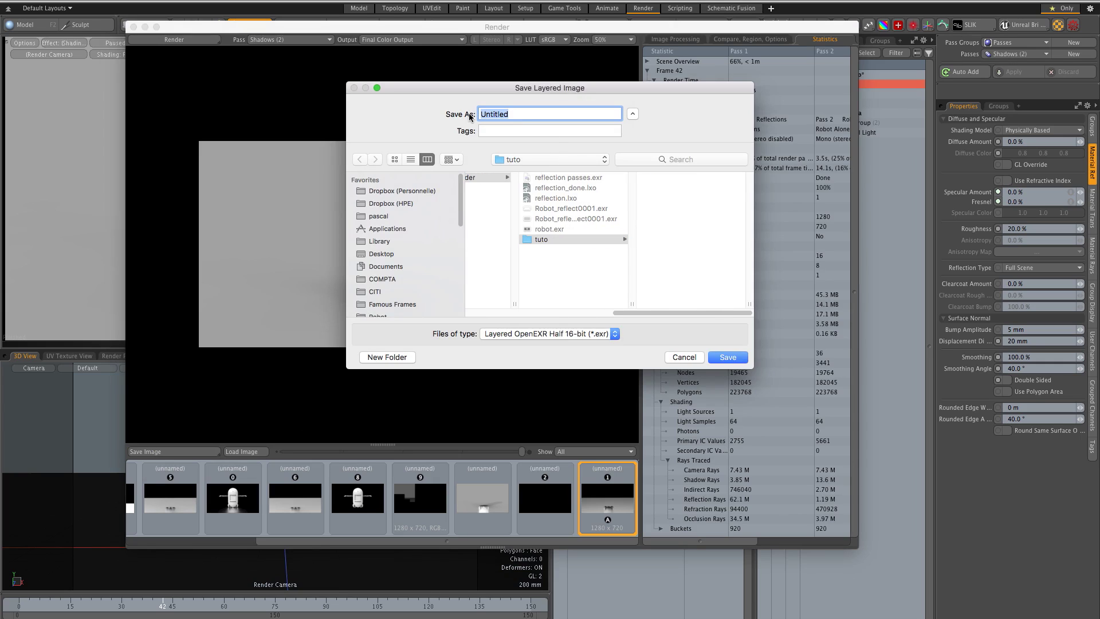
text(shadows)
key(Return)
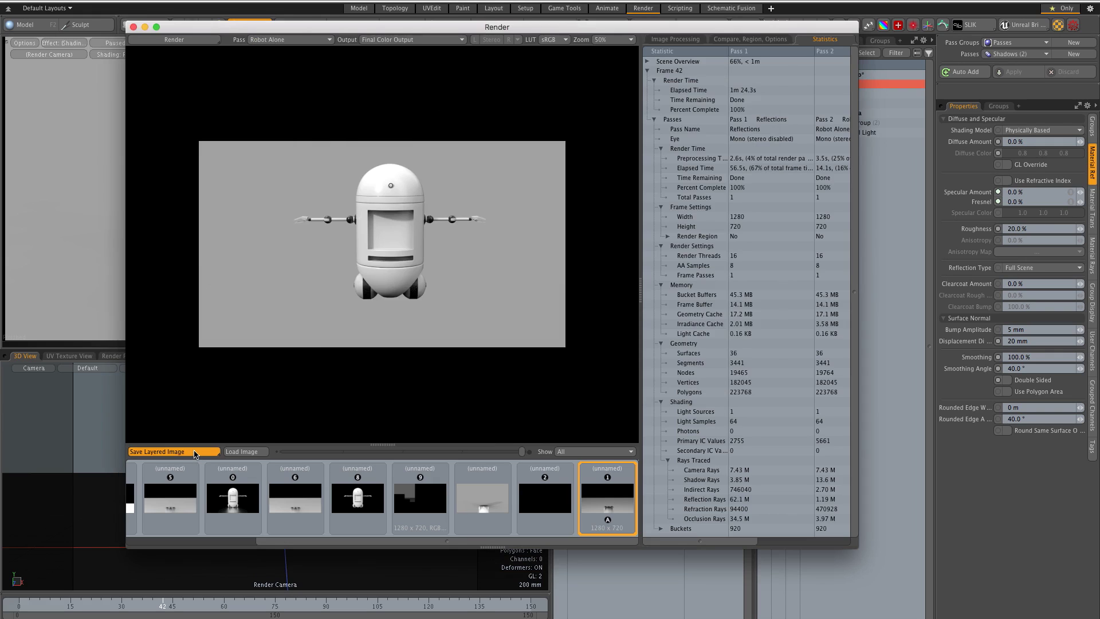
- Save the rendered Robot Alone pass as a layered OpenEXR image named robot in the tuto folder
click(195, 453)
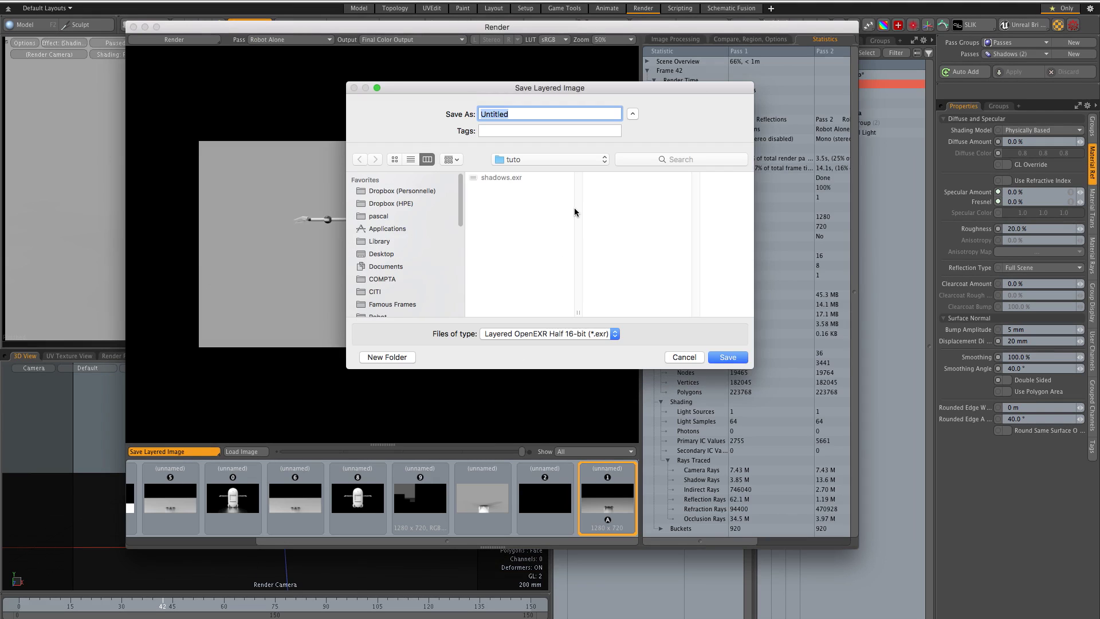
text(robot)
key(Return)
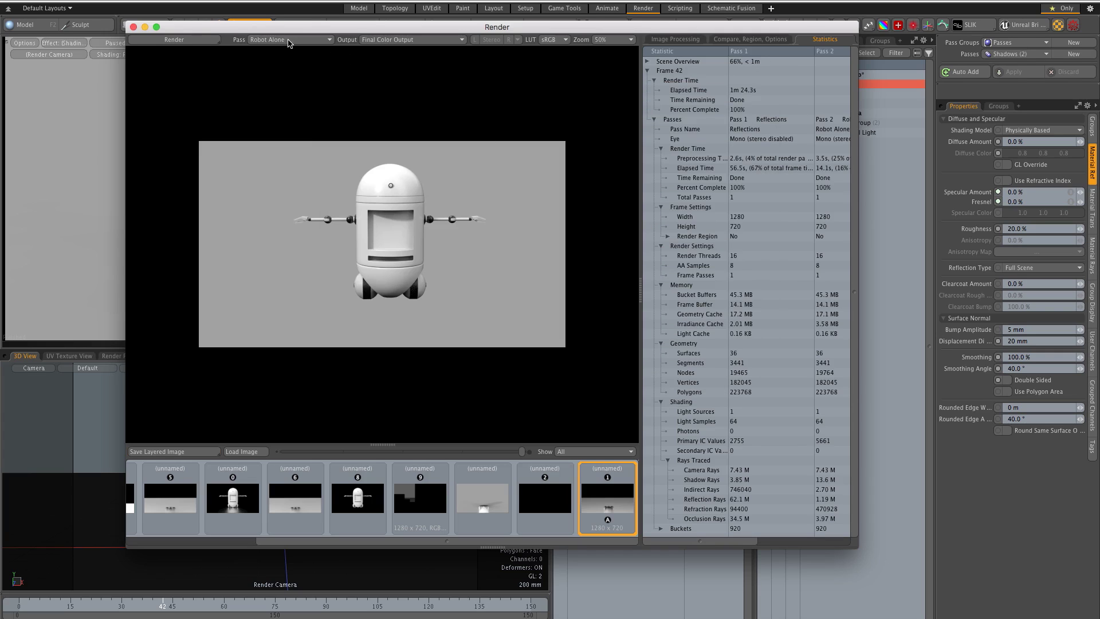
- Save the rendered Reflections pass as a layered OpenEXR image named reflections in the tuto folder and close the render window
click(289, 39)
click(289, 37)
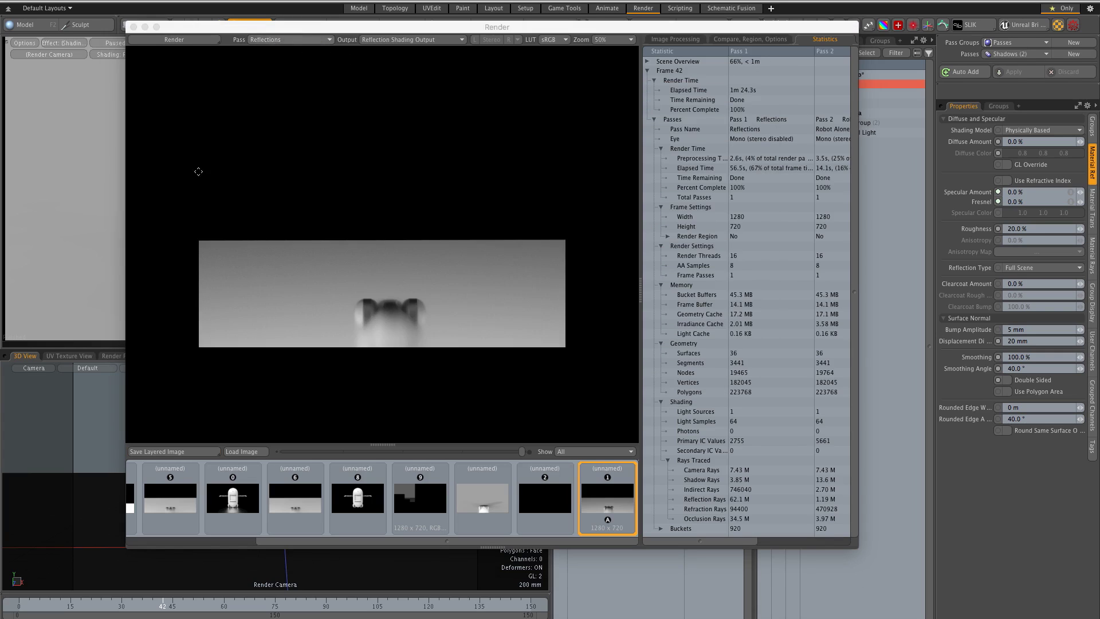
click(169, 452)
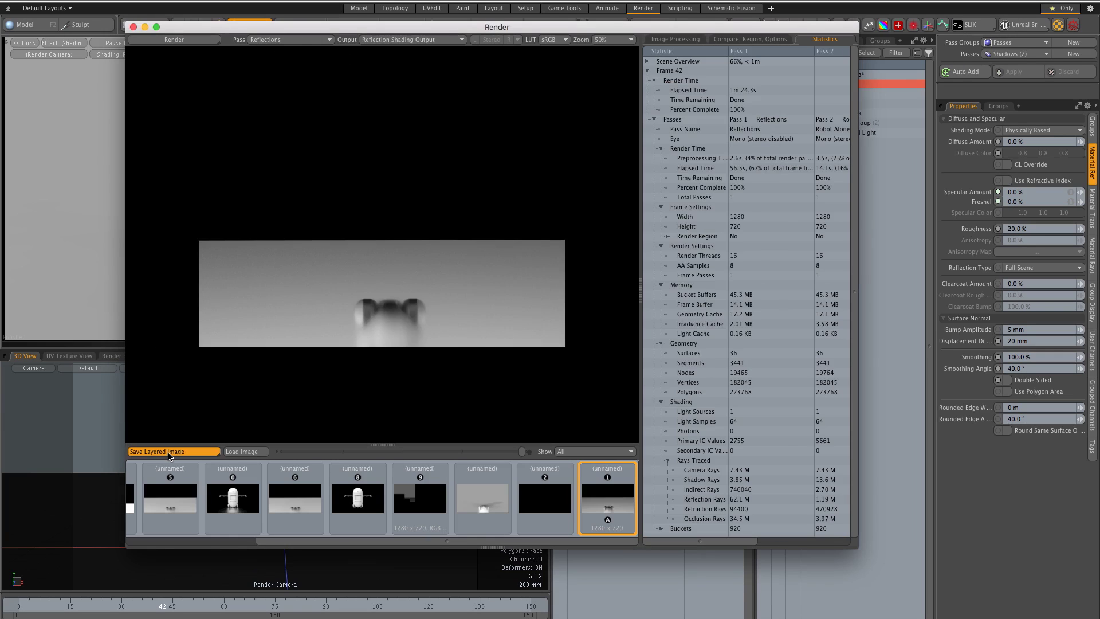
text(refl)
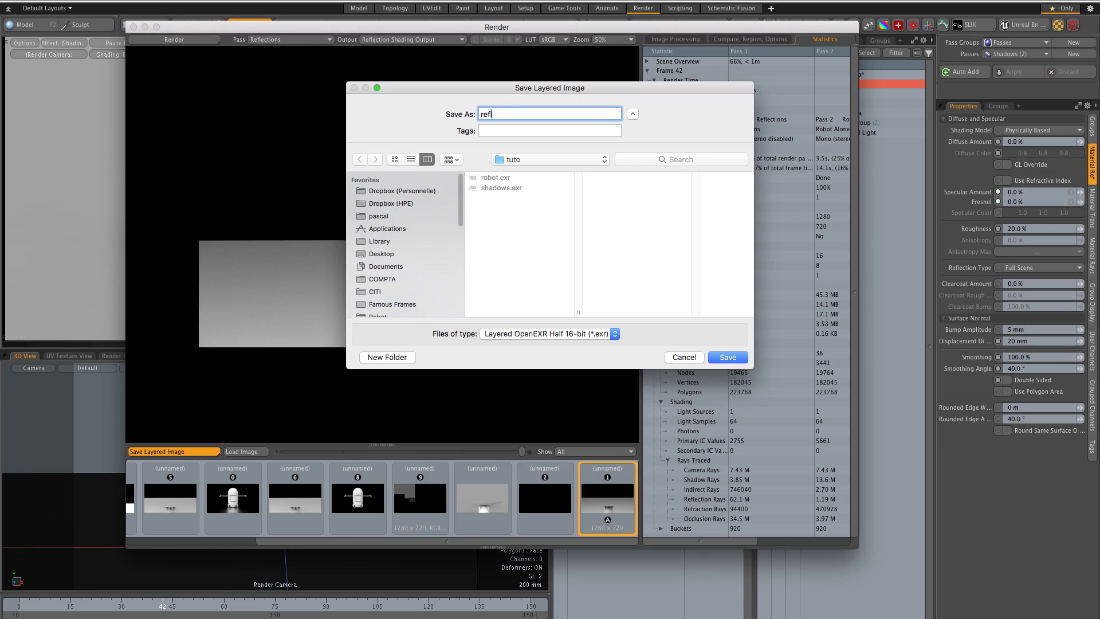
text(ections)
key(Return)
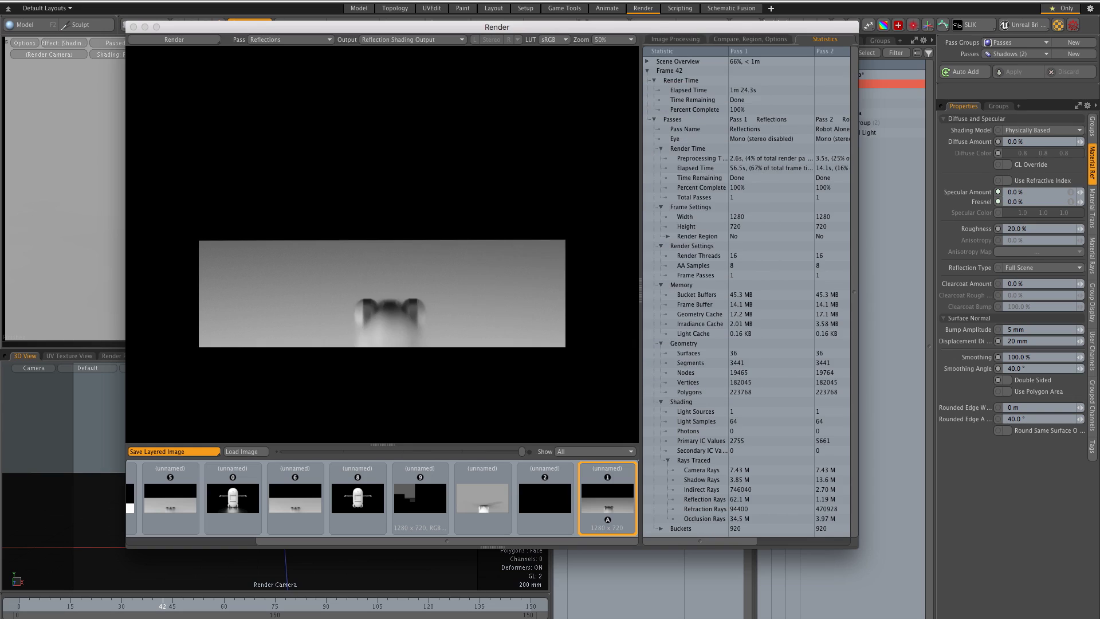
click(133, 27)
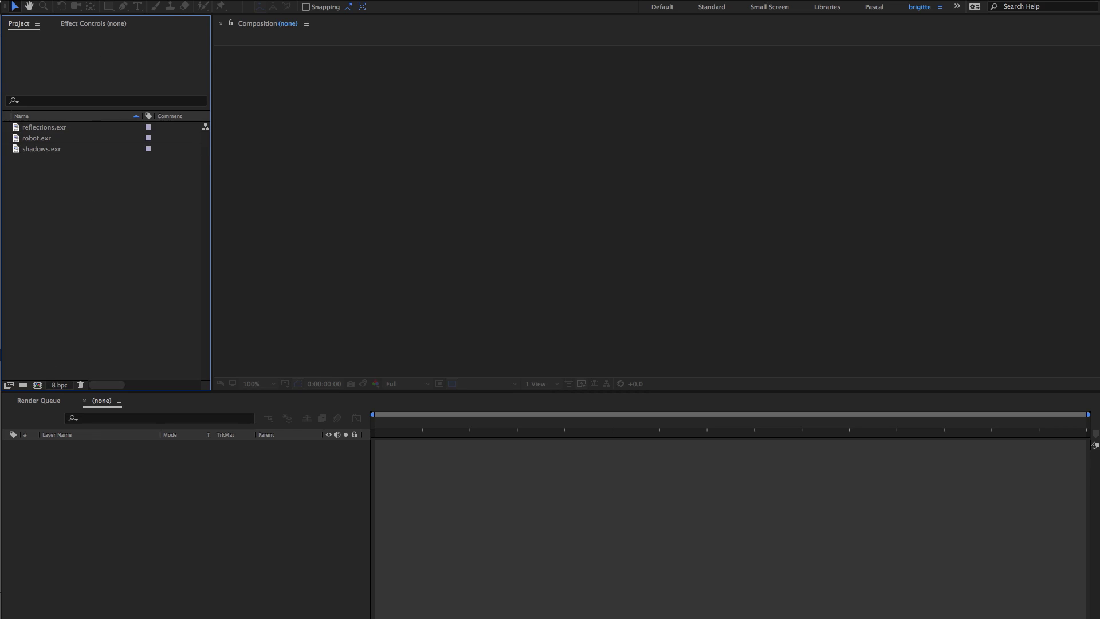
- In the After Effects project settings, set depth to 16 bits per channel and working space to a linearized sRGB IEC61966-2.1
click(112, 0)
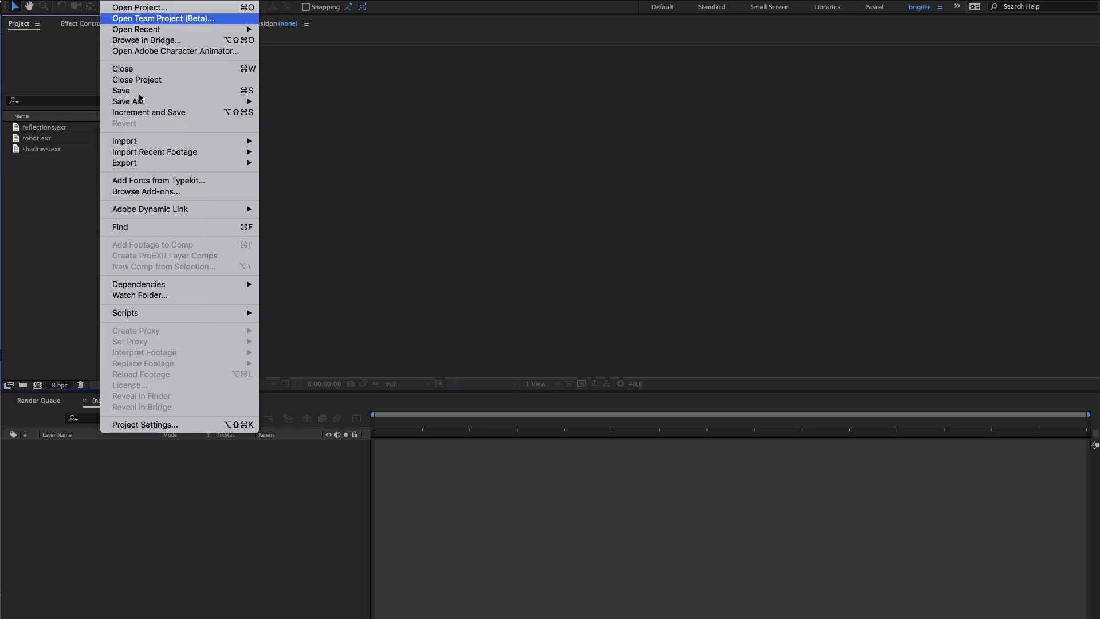
click(156, 425)
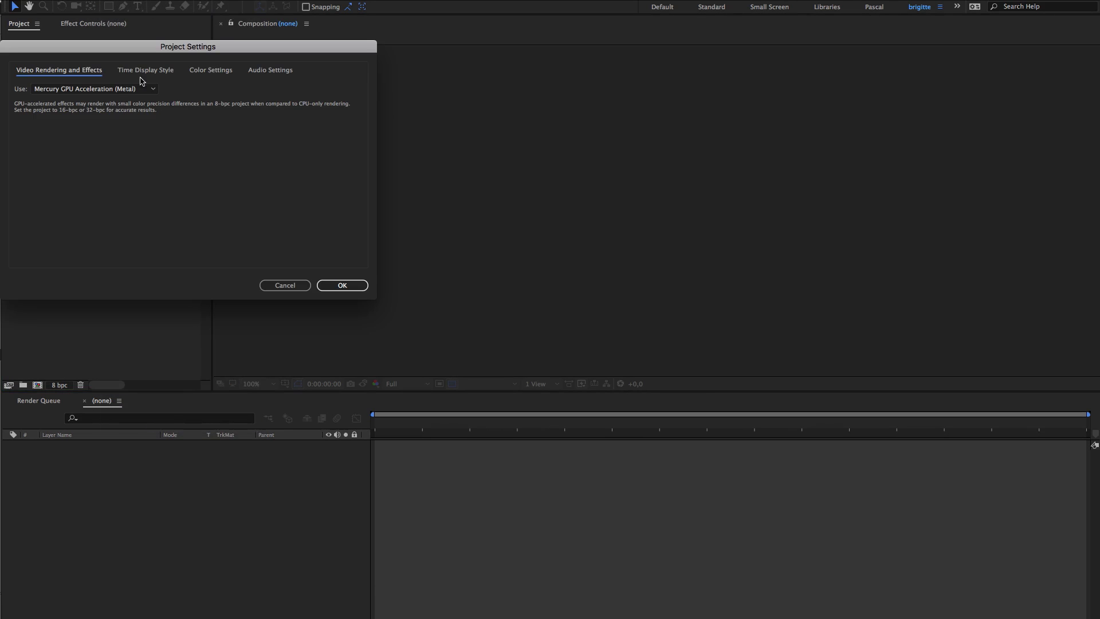
click(216, 74)
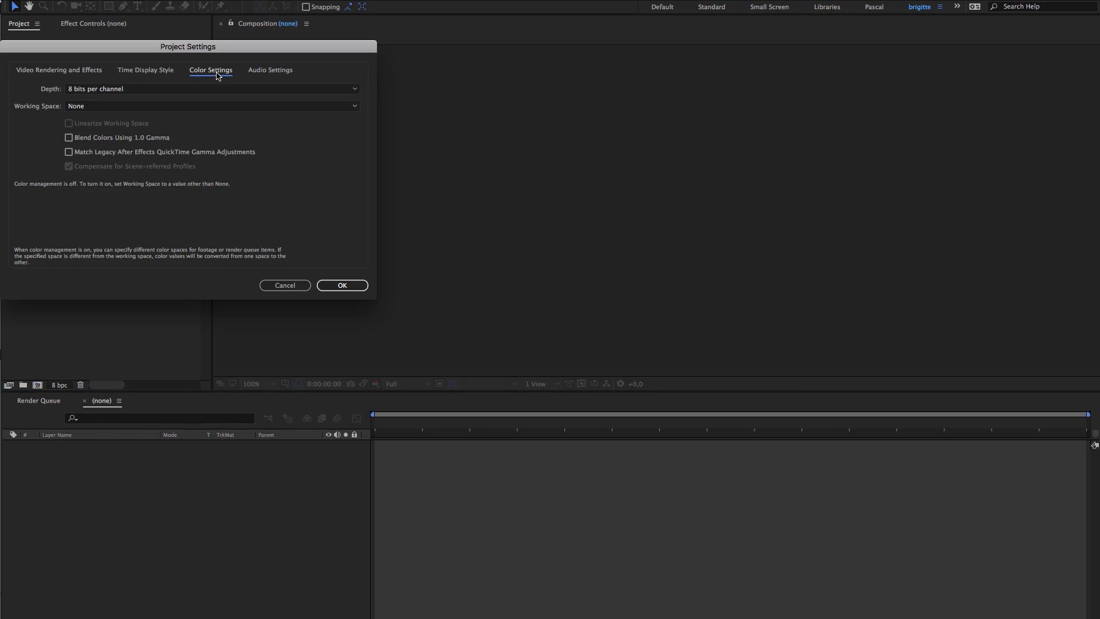
click(129, 89)
click(126, 111)
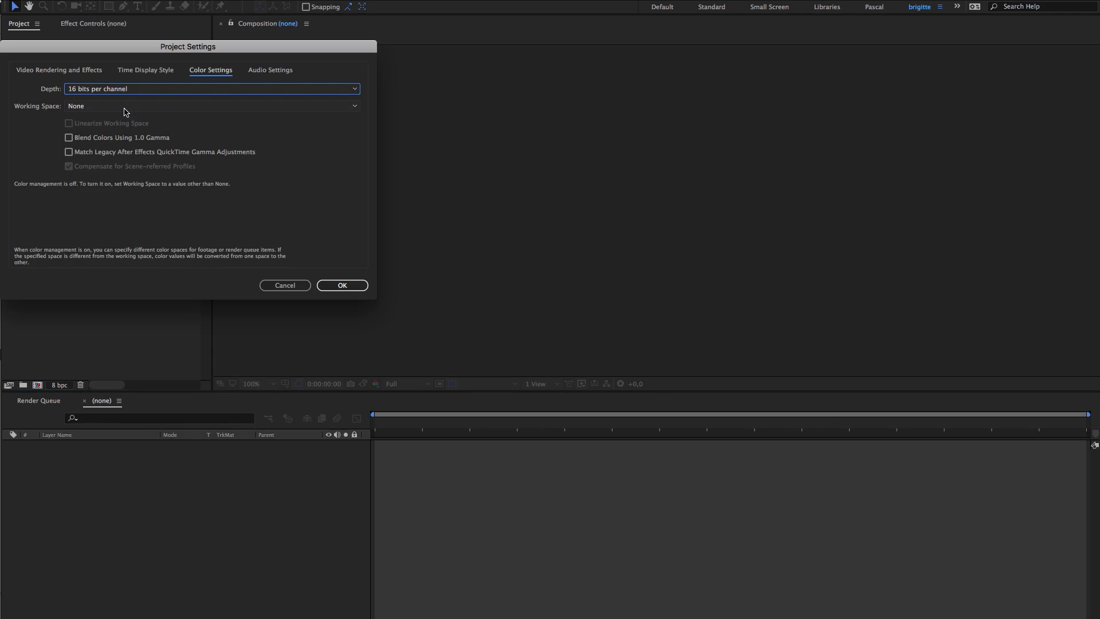
click(106, 107)
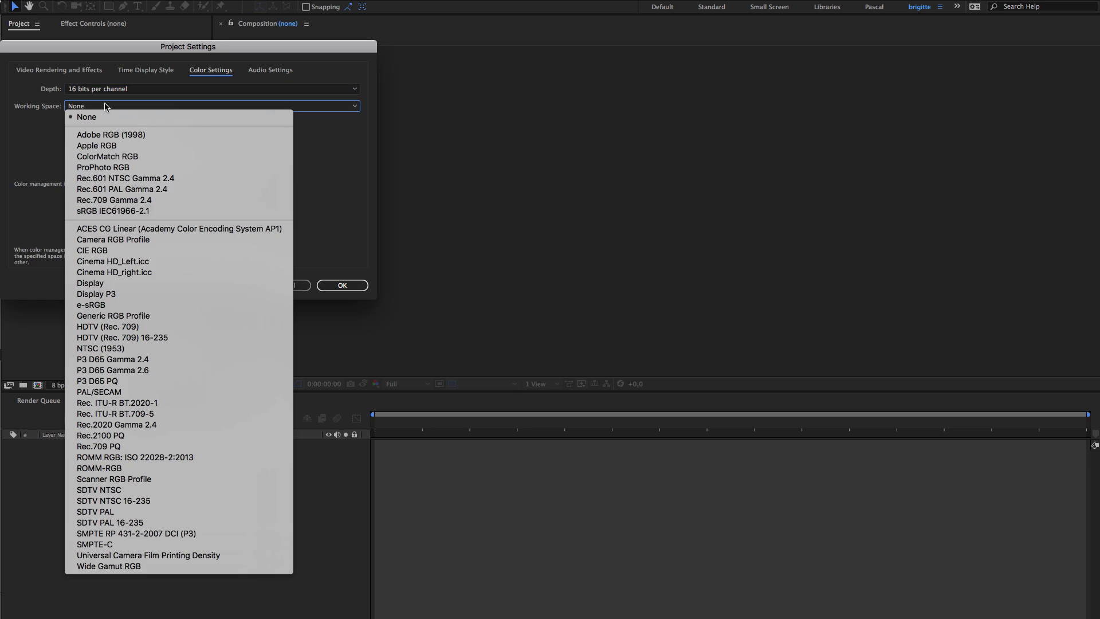
click(118, 211)
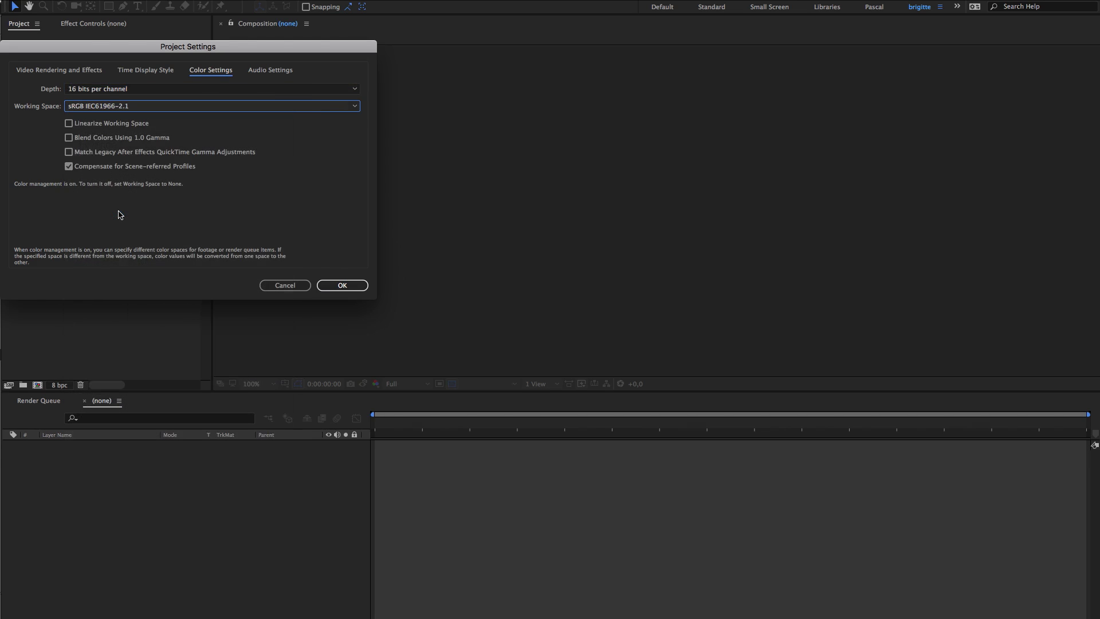
click(69, 123)
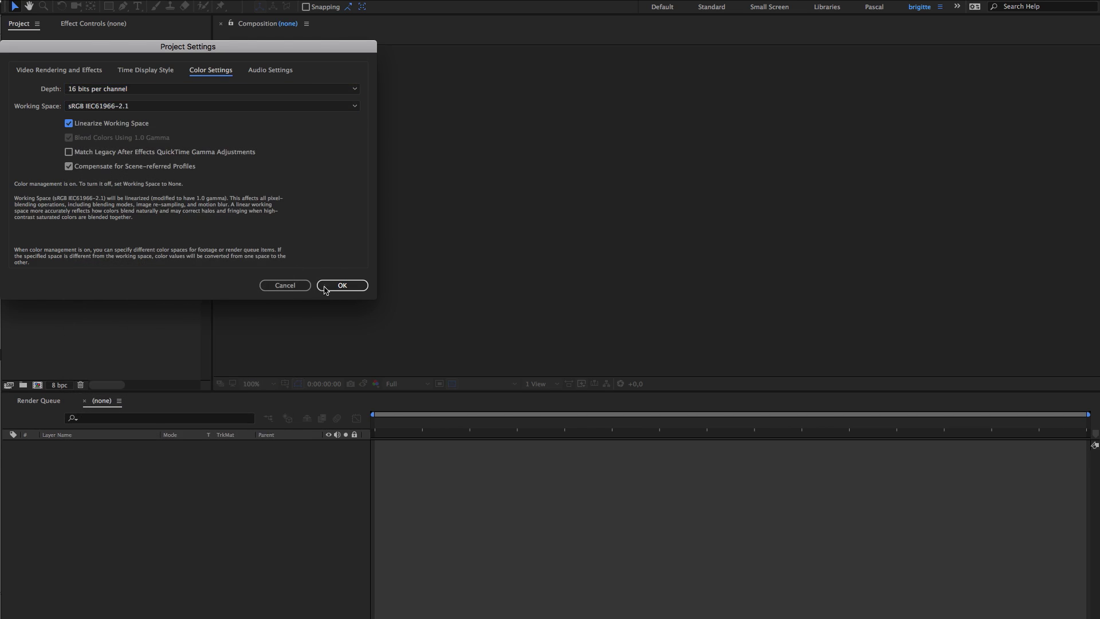
click(341, 286)
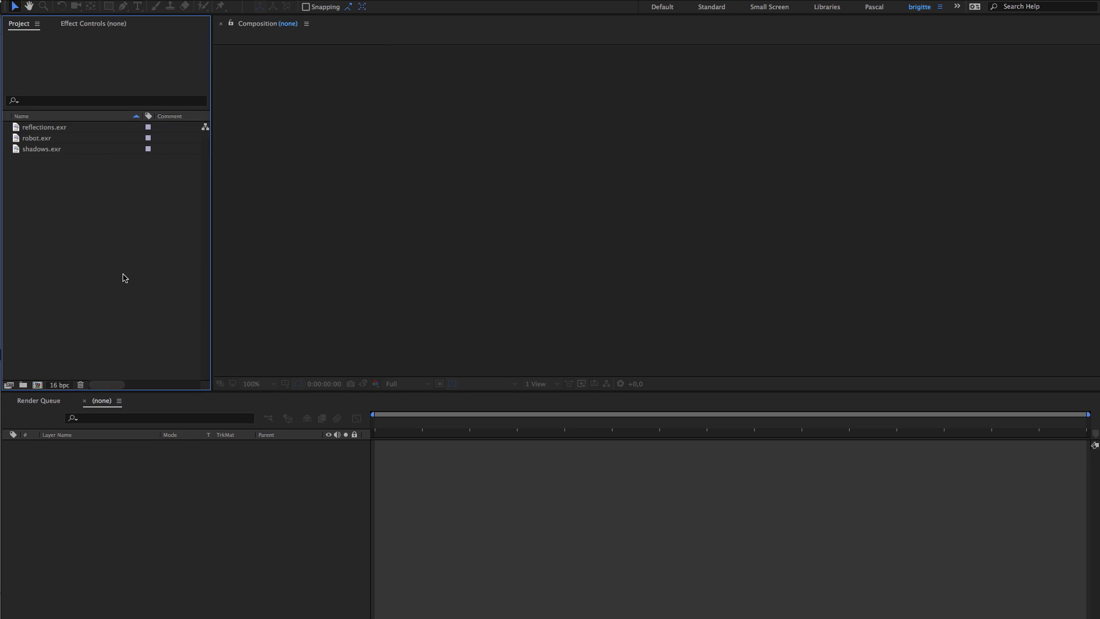
- Create ProEXR layer comps from the reflections.exr, robot.exr and shadows.exr footage
click(44, 150)
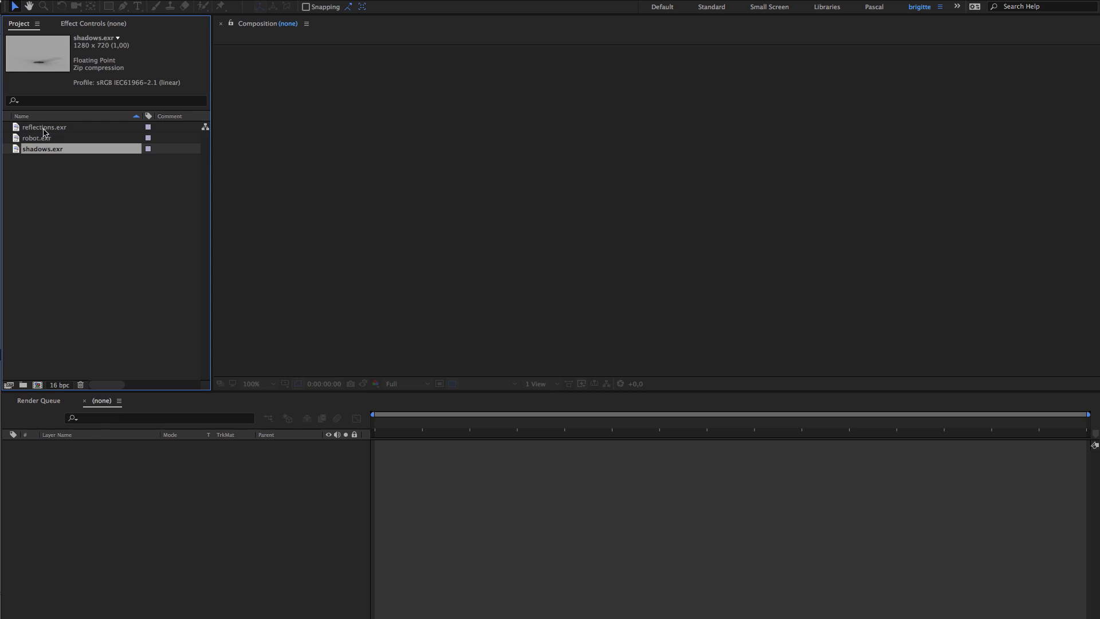
click(45, 128)
right_click(45, 128)
click(32, 168)
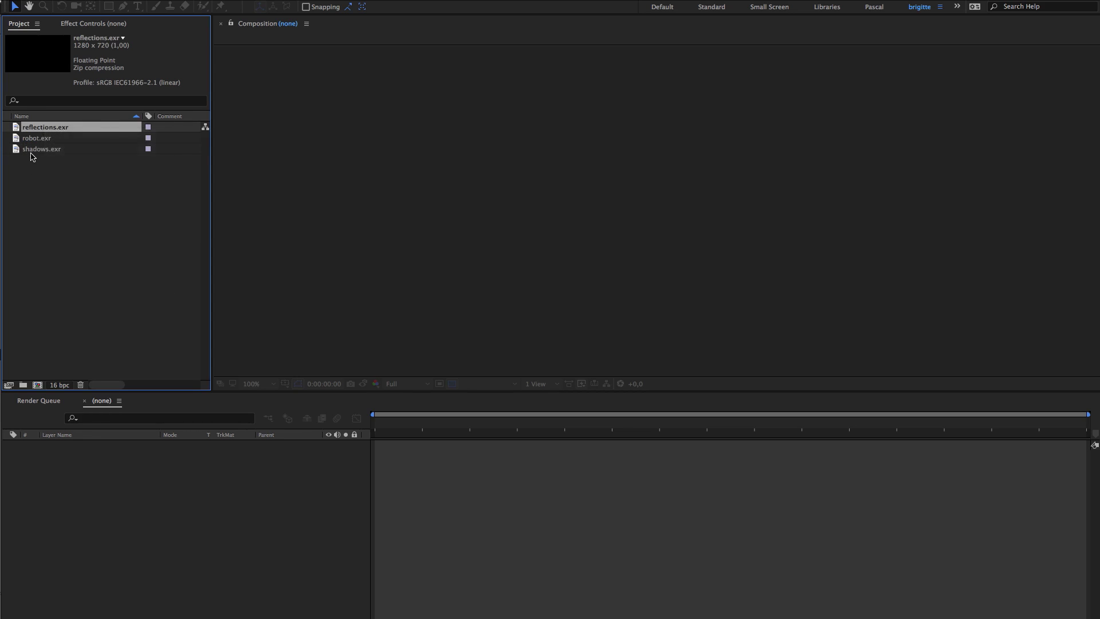
shift+click(31, 153)
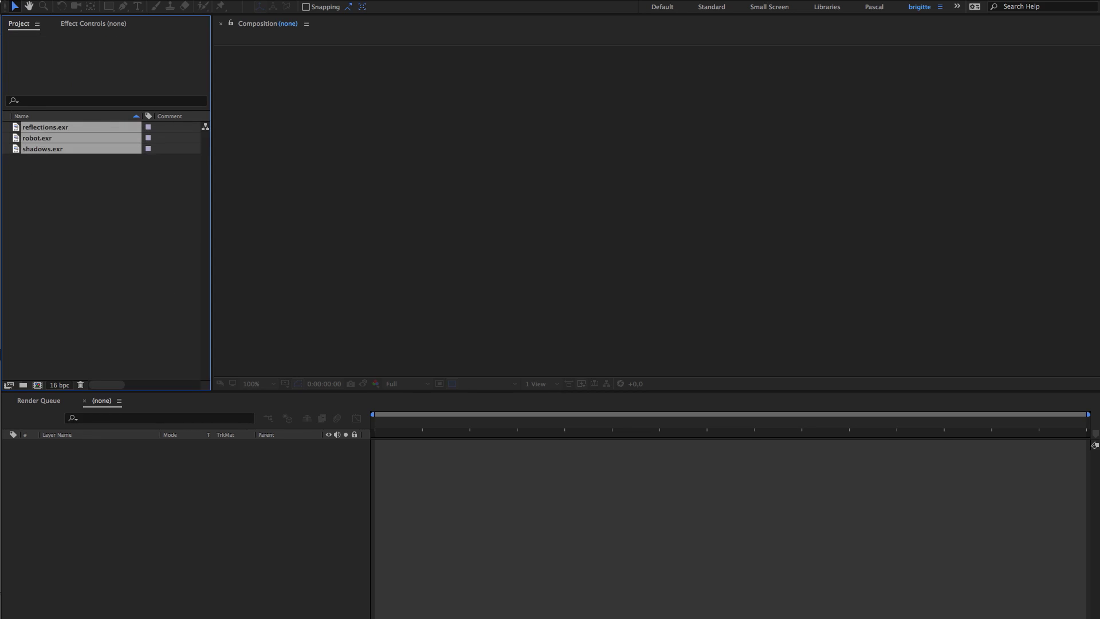
click(112, 0)
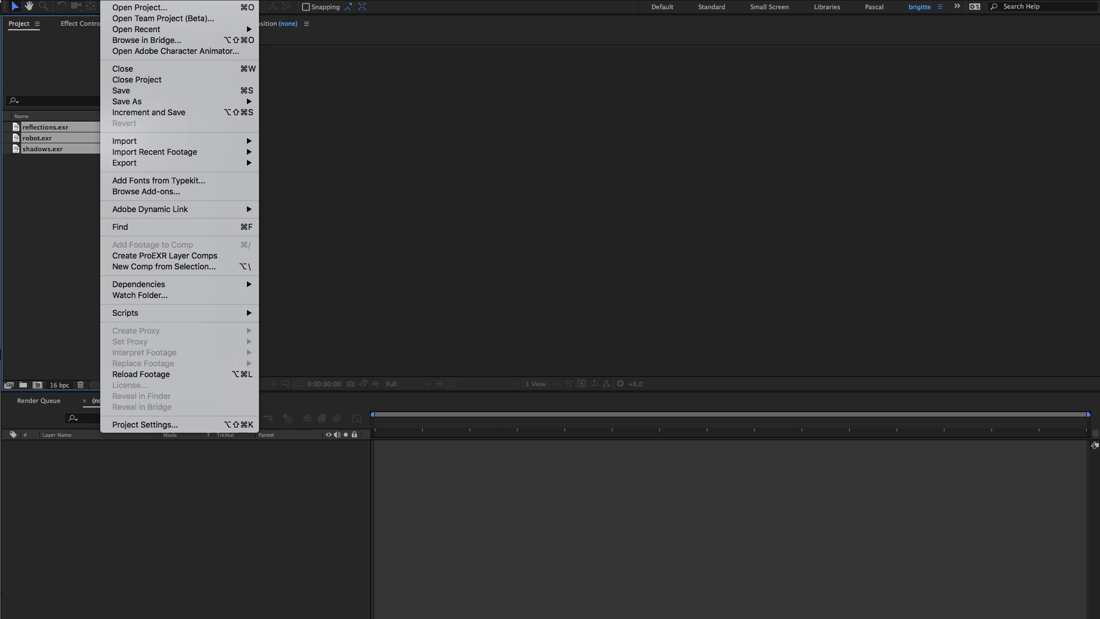
click(156, 258)
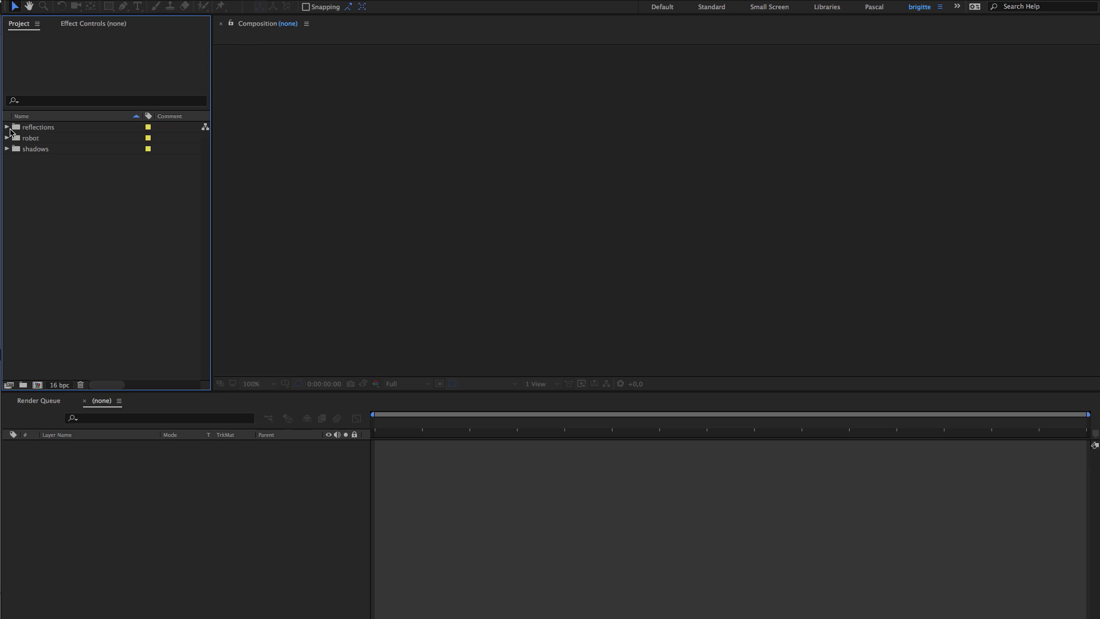
- Open the reflections assemble composition and delete its ProEXR File Description layer
click(7, 127)
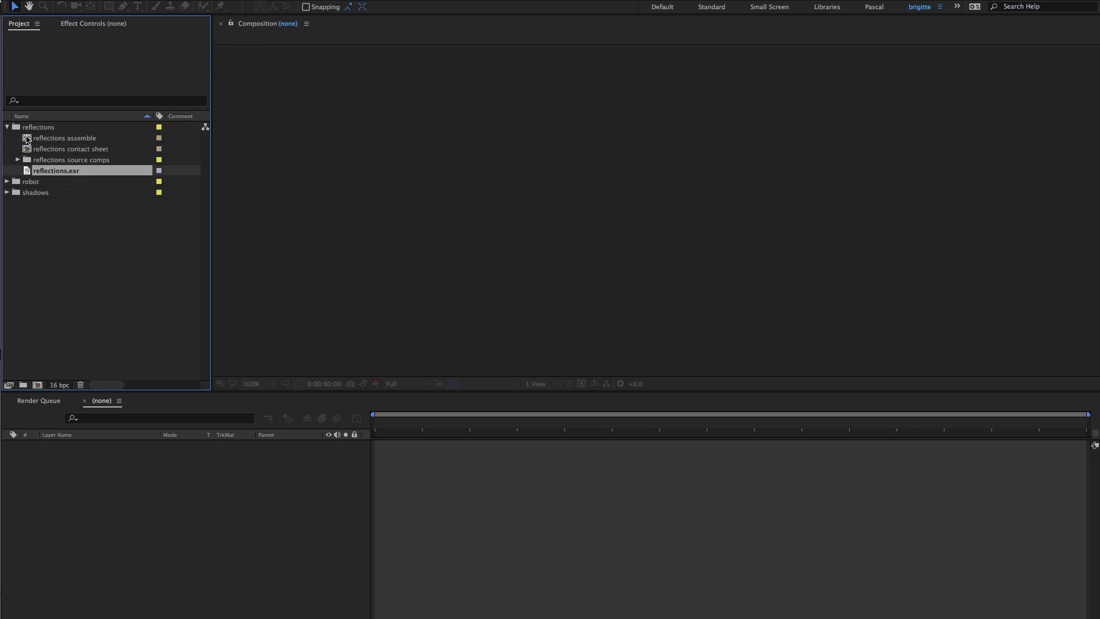
click(27, 139)
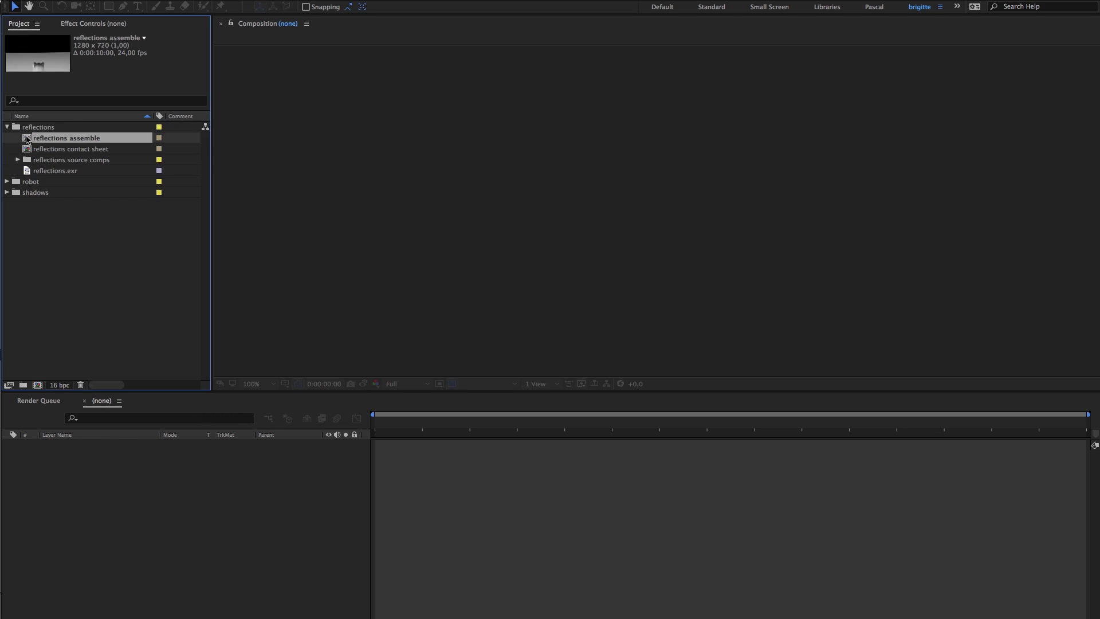
double_click(27, 139)
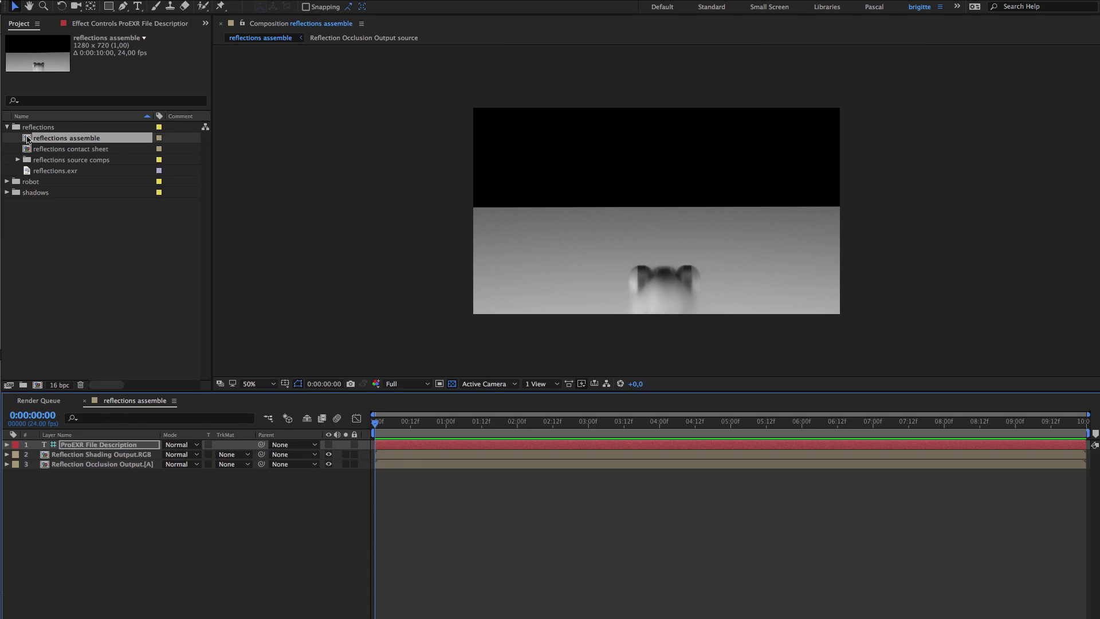
click(121, 446)
key(Delete)
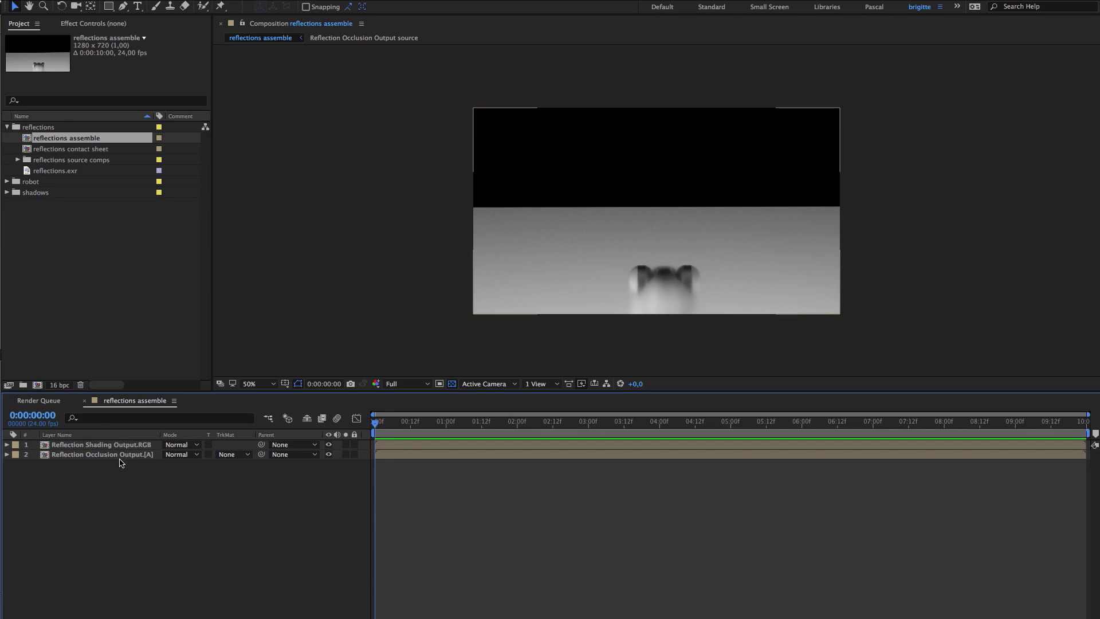
- Solo the Reflection Occlusion Output layer to inspect its alpha, and then turn solo off again
click(119, 455)
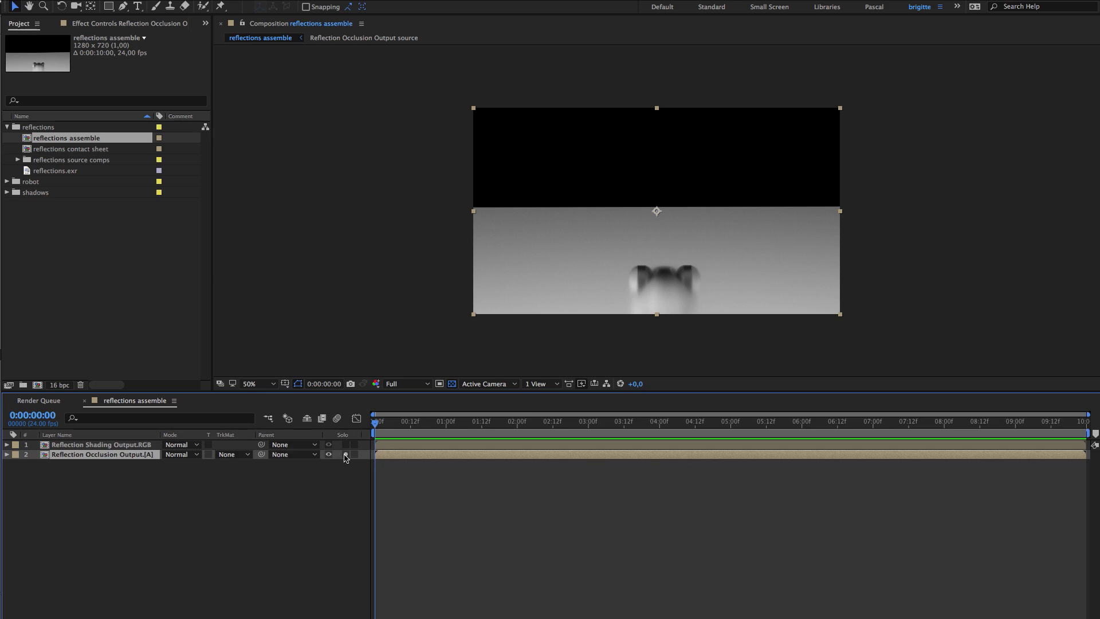
click(346, 454)
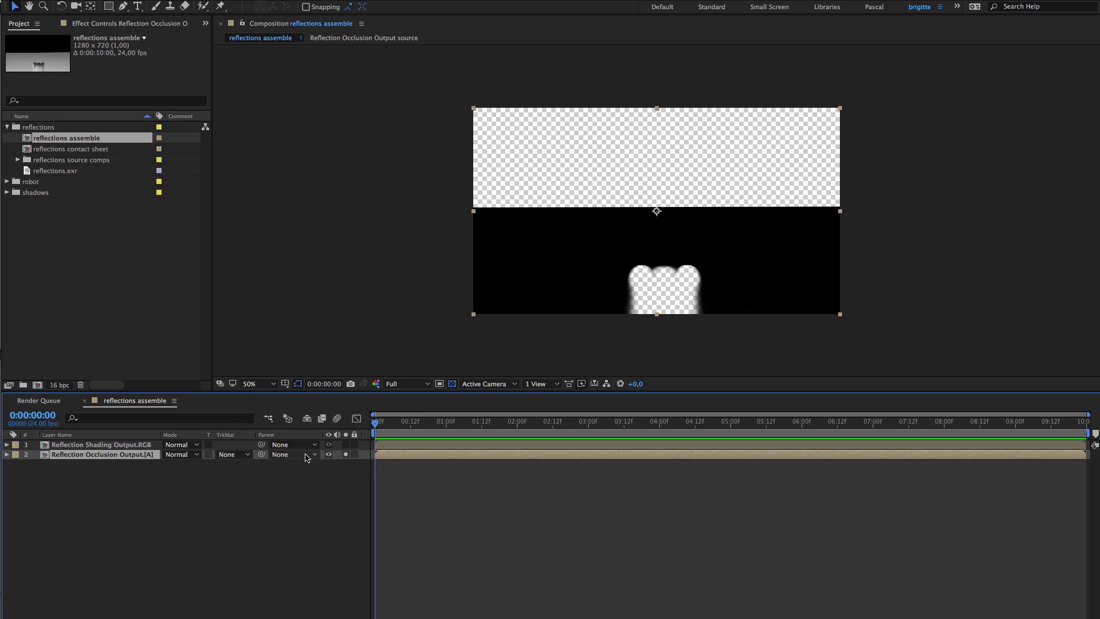
click(346, 454)
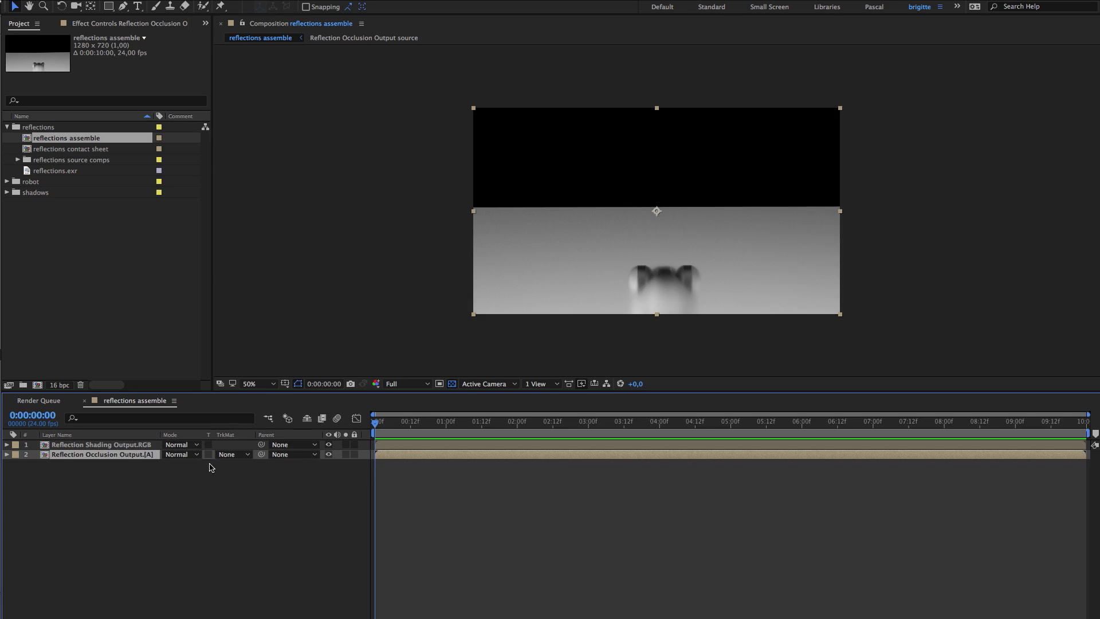
- In the Reflection Occlusion Output source composition, add a 1280 x 720 px black solid and place it beneath reflections.exr
double_click(45, 455)
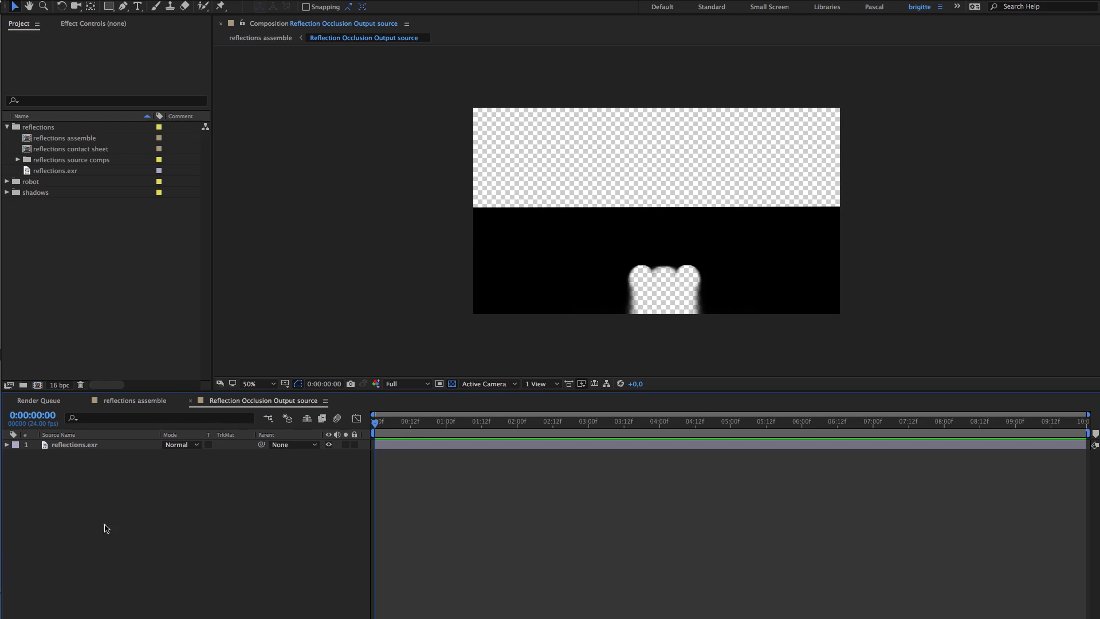
right_click(96, 504)
mouse_move(132, 511)
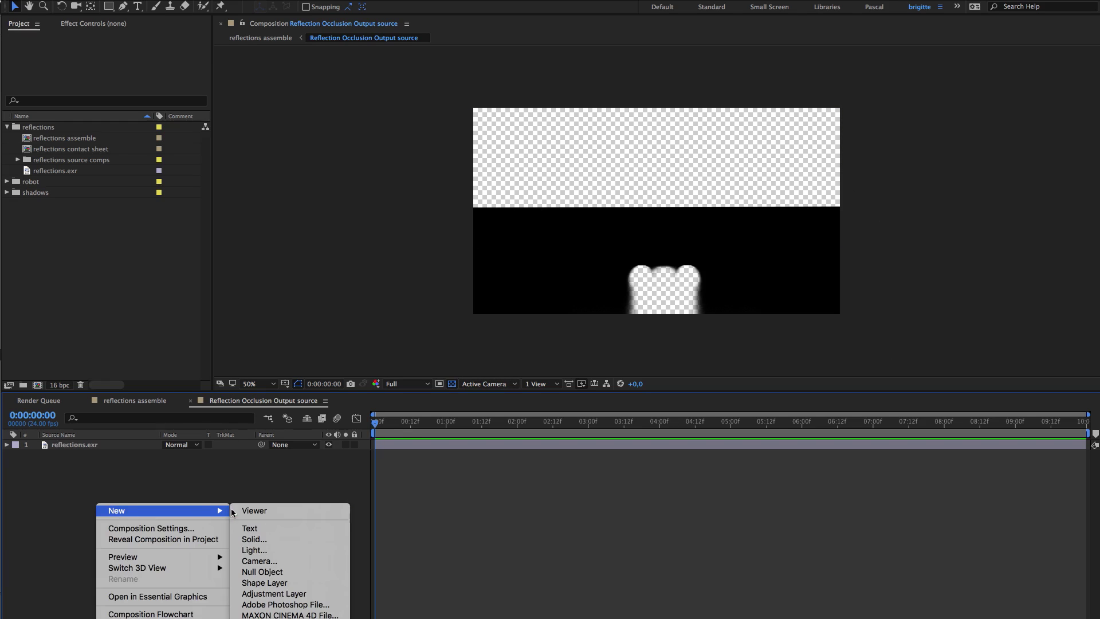
click(269, 541)
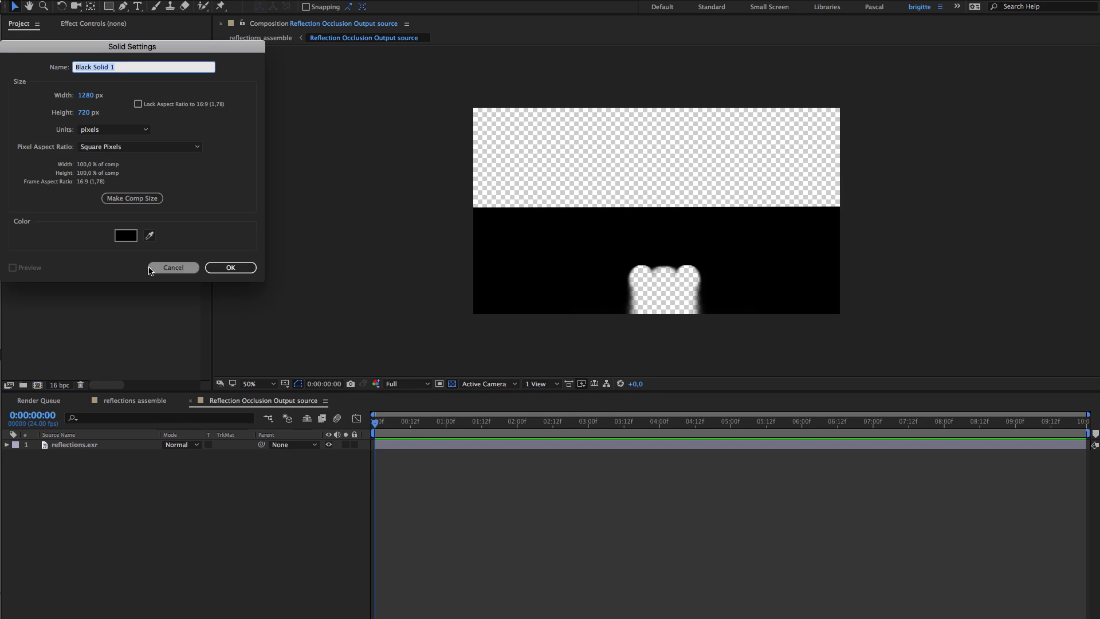
click(240, 267)
drag(131, 446, 127, 467)
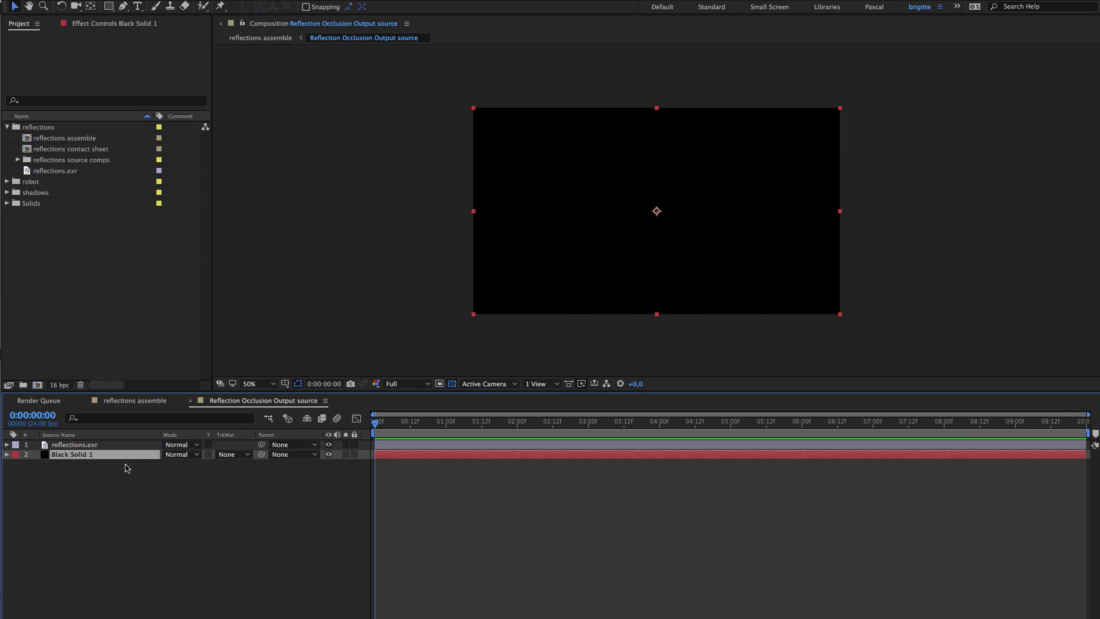
- Draw a rectangular mask covering the upper half of the black solid and close the source composition
click(108, 7)
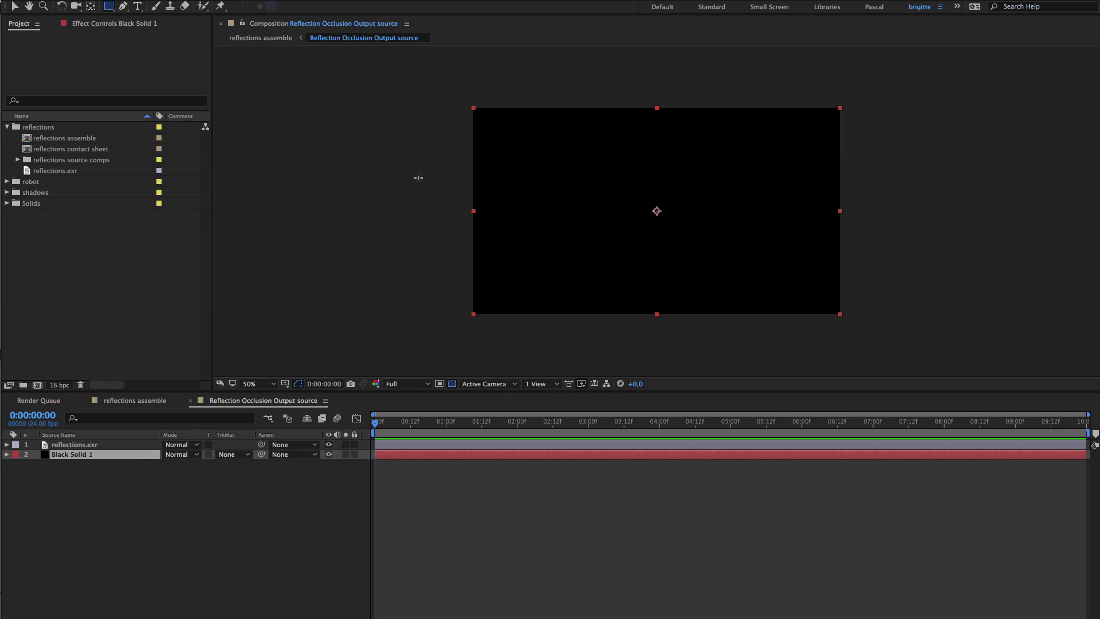
mouse_move(438, 204)
mouse_down()
mouse_move(542, 273)
mouse_move(560, 270)
mouse_move(575, 141)
mouse_move(600, 151)
mouse_move(607, 167)
mouse_move(771, 223)
mouse_move(852, 211)
mouse_up()
click(239, 564)
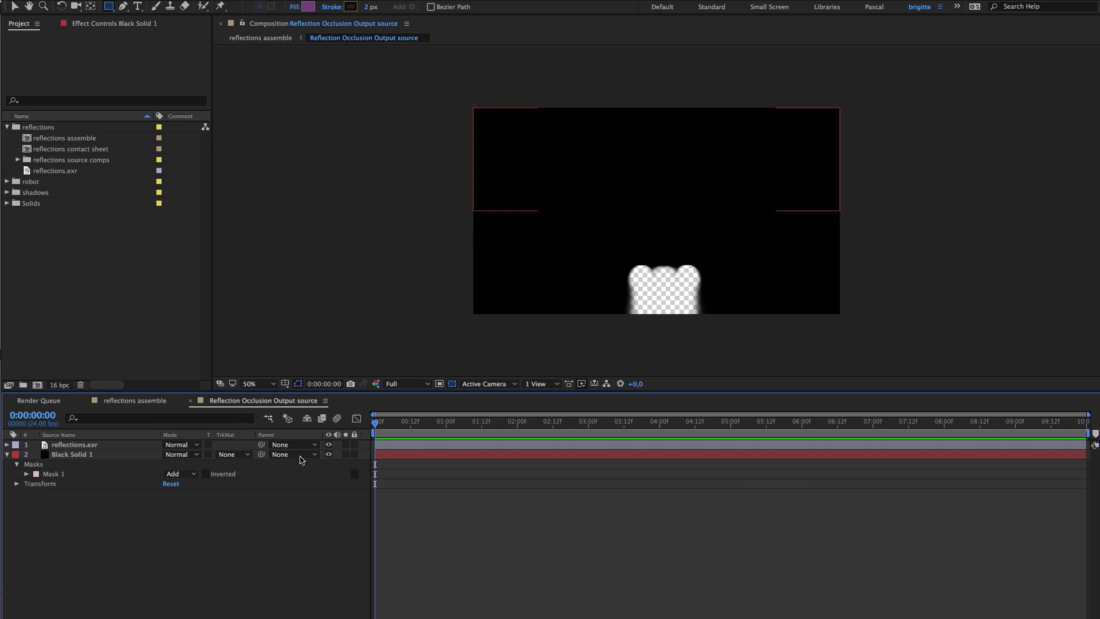
click(190, 400)
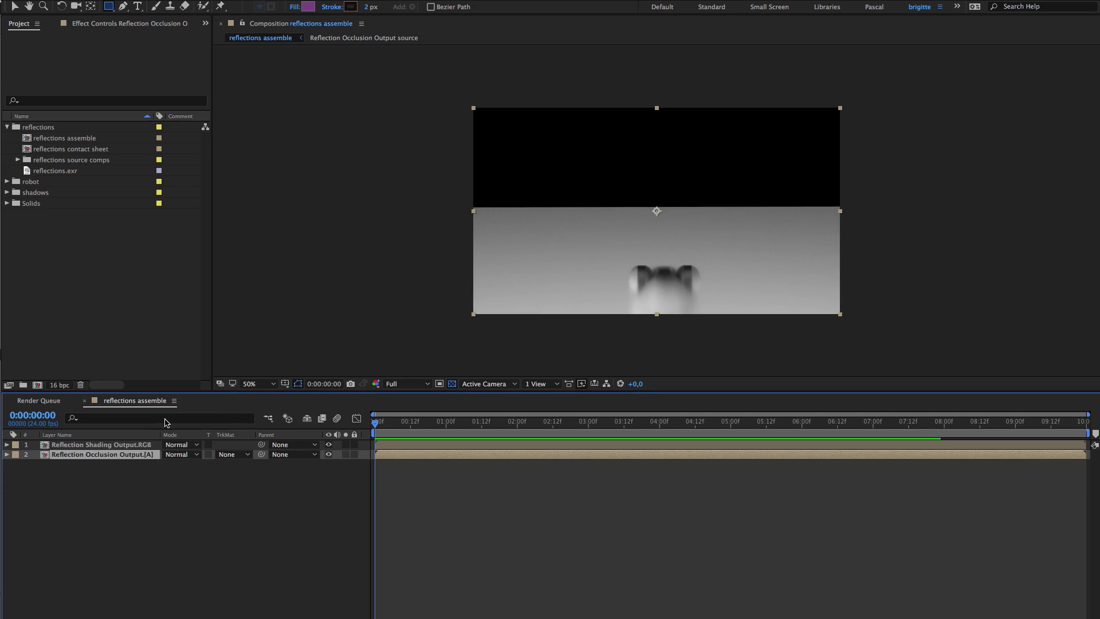
- Move Reflection Occlusion Output above Reflection Shading Output and use it as the shading layer's Alpha Inverted Matte
drag(127, 458, 123, 441)
click(121, 456)
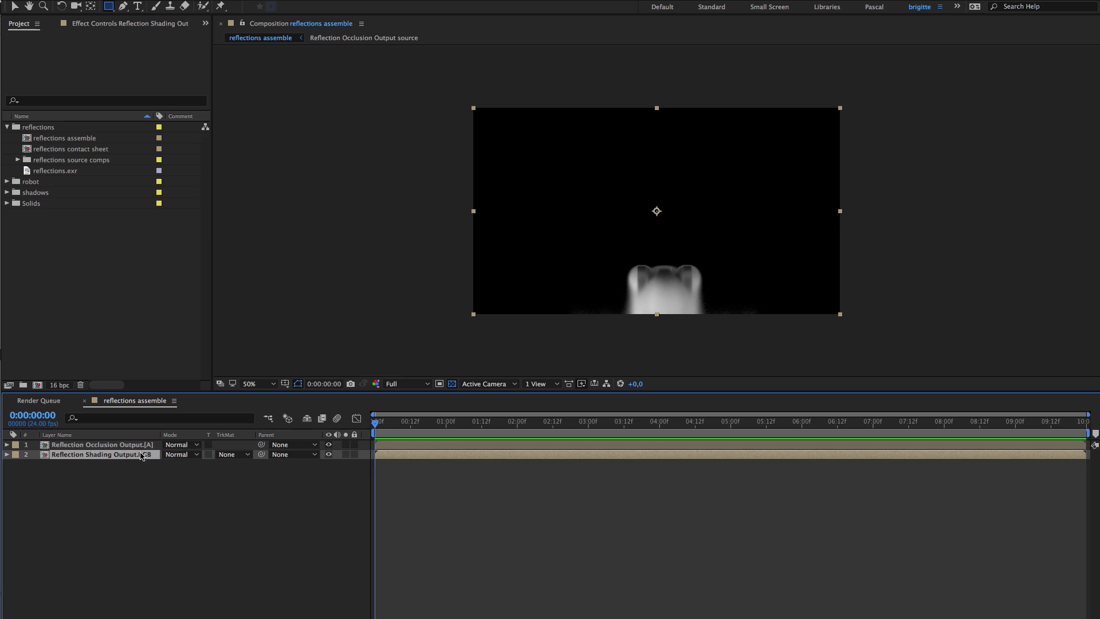
click(249, 455)
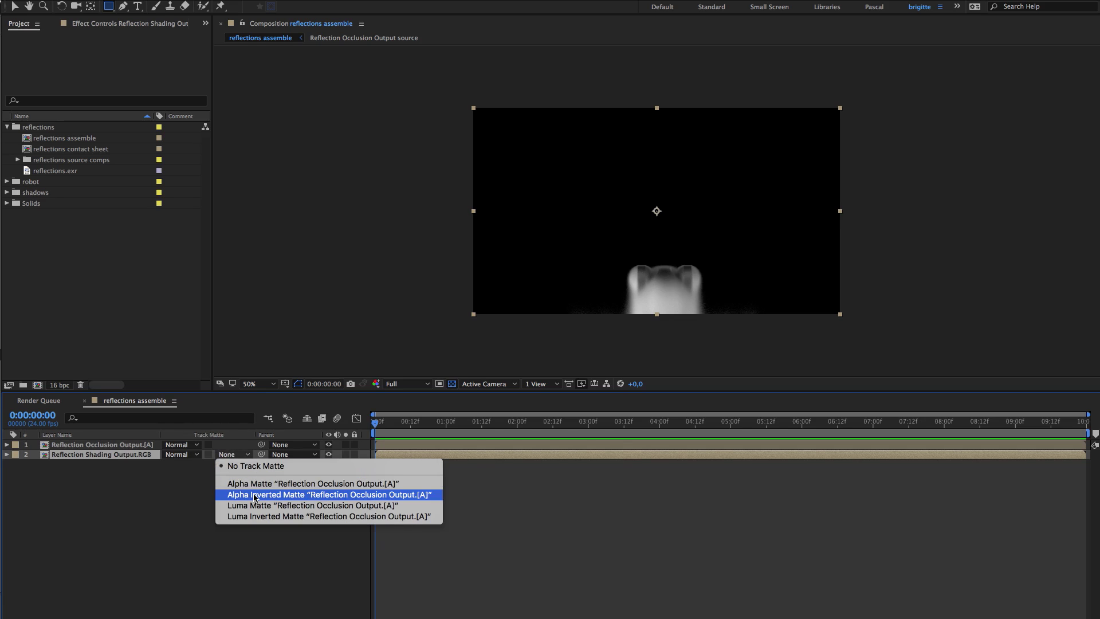
click(255, 496)
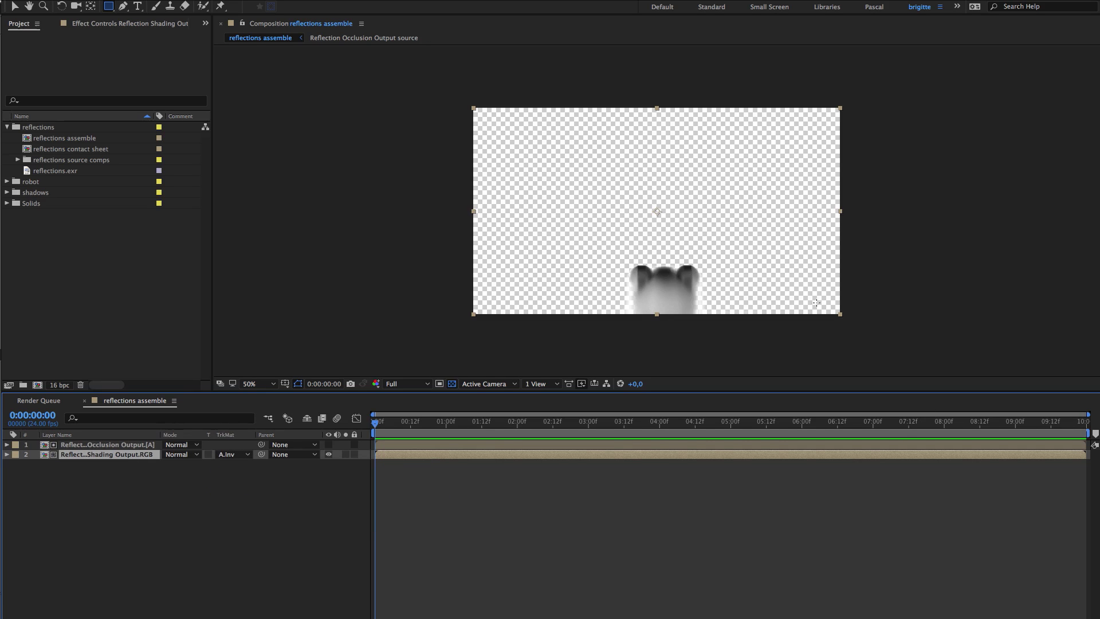
click(179, 533)
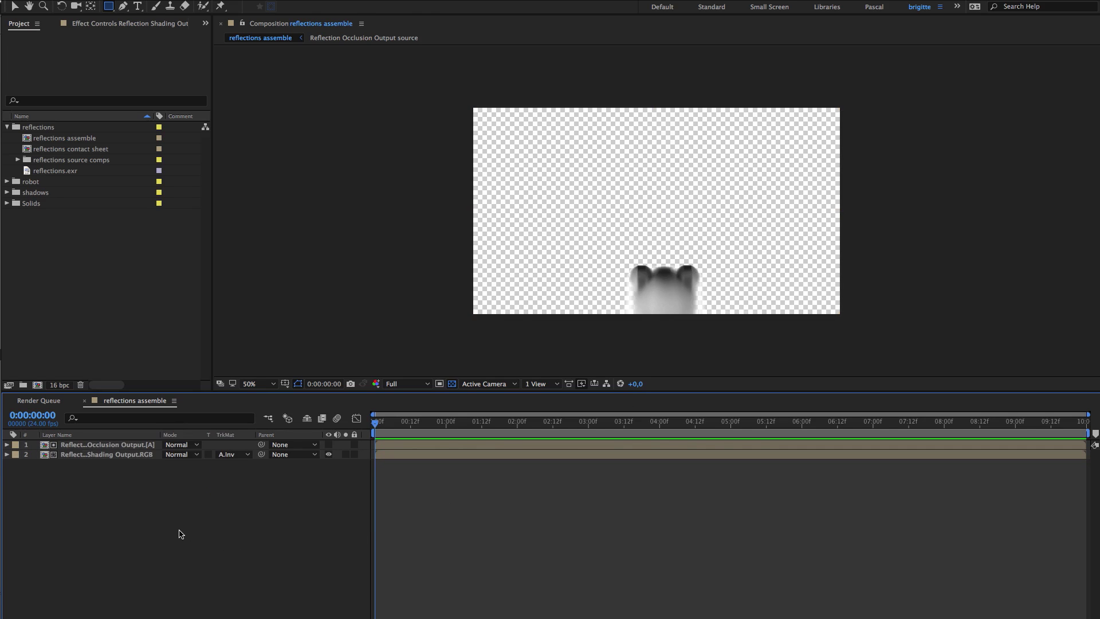
- Open the shadows assemble composition and delete its ProEXR File Description layer
click(7, 193)
double_click(25, 205)
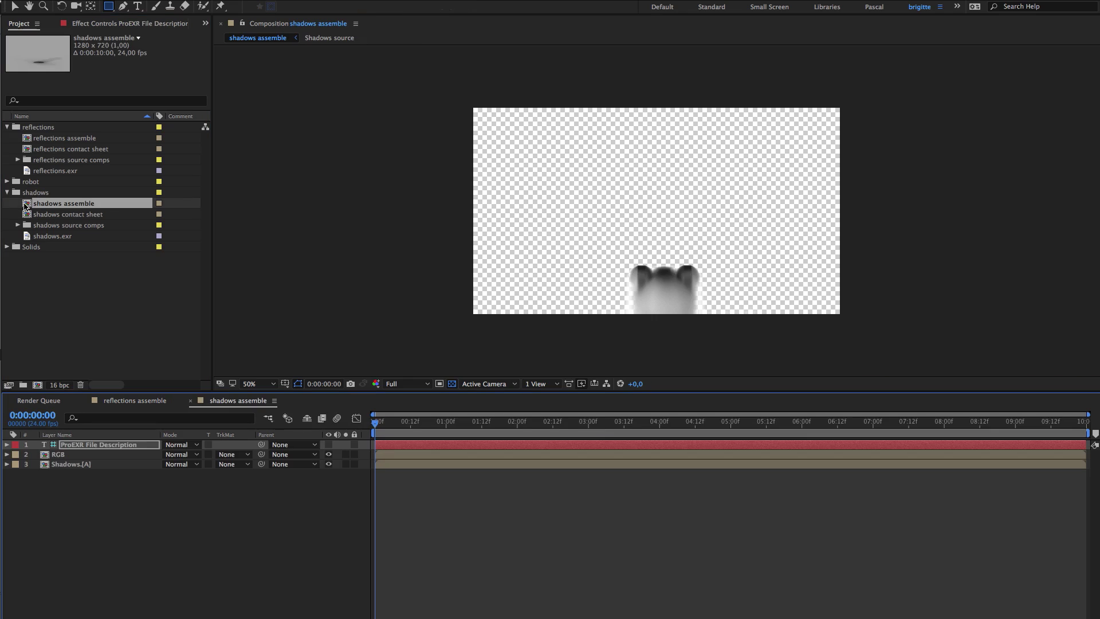
click(136, 447)
key(Delete)
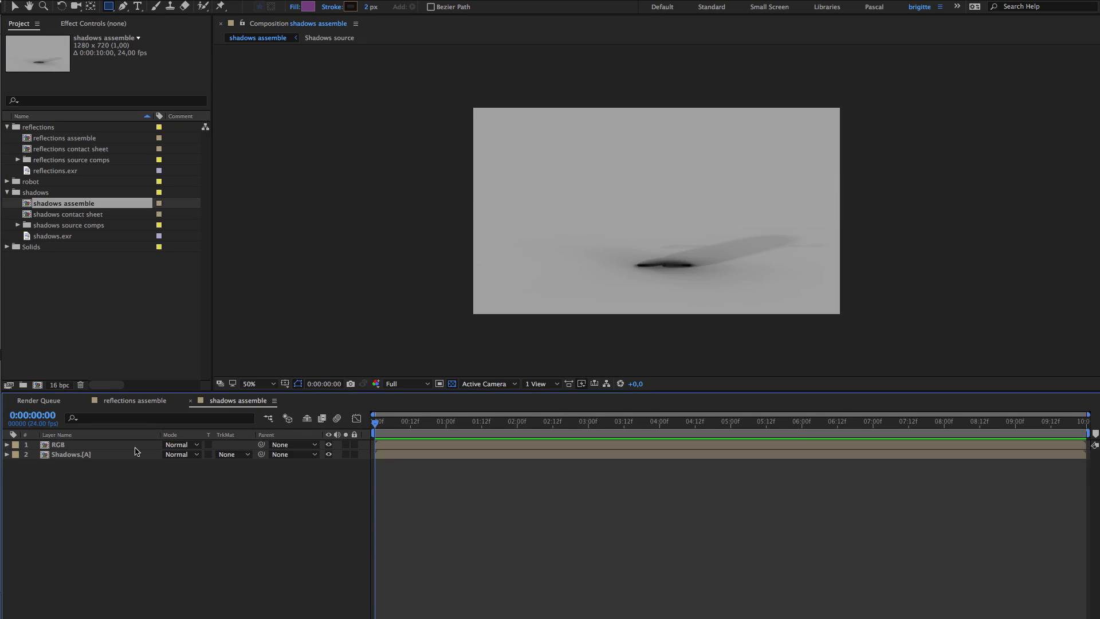
- Move the Shadows.[A] layer above RGB and set it as the RGB layer's Alpha Matte
click(97, 459)
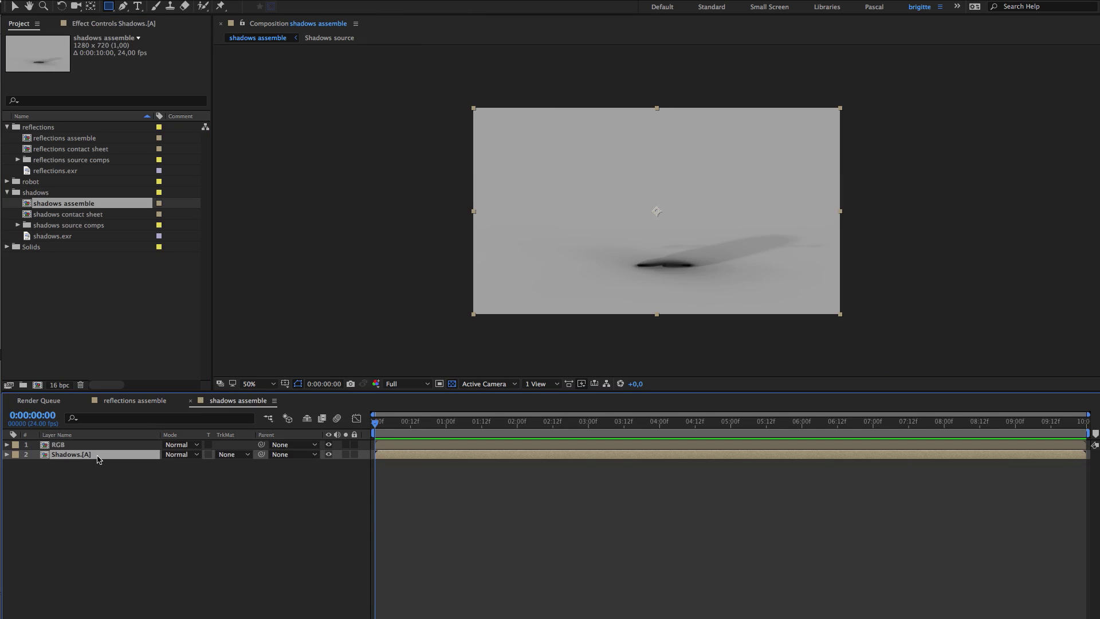
drag(99, 458, 98, 445)
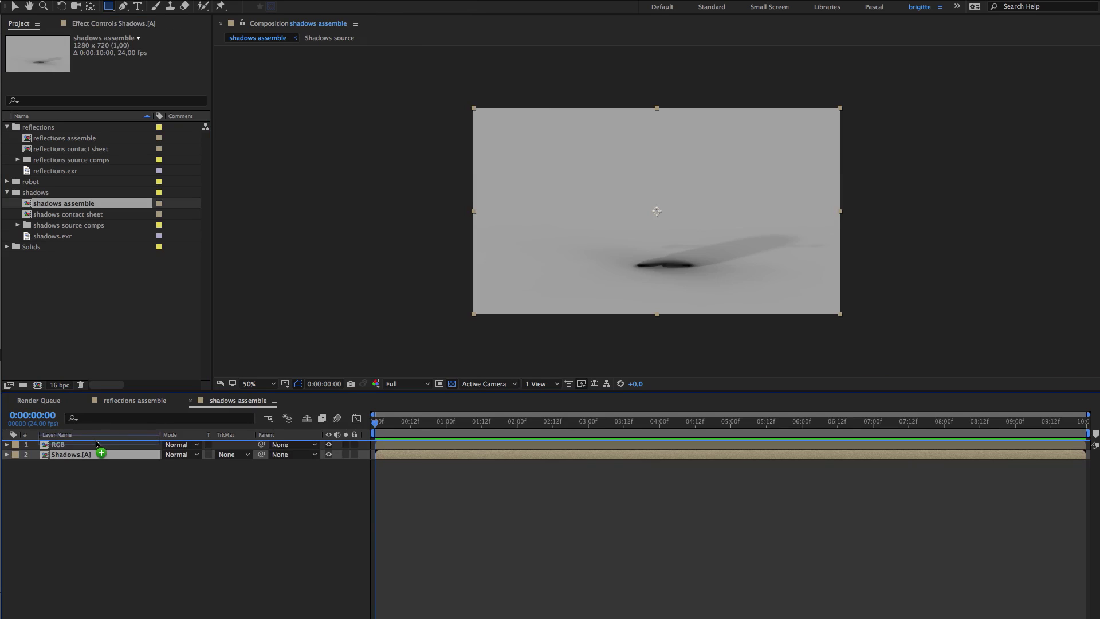
click(96, 455)
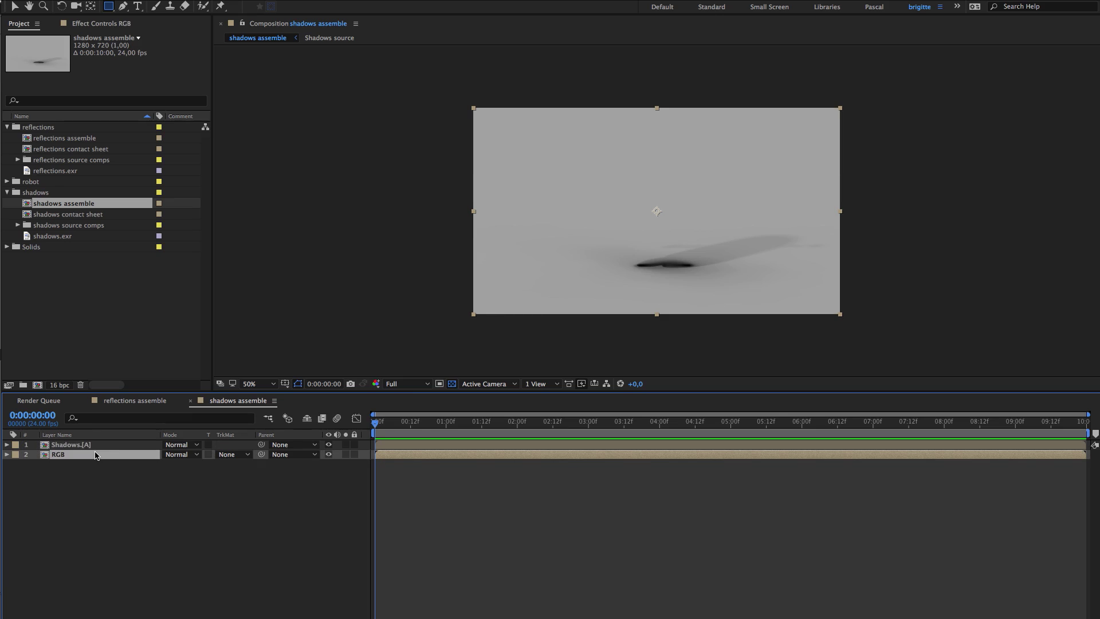
click(248, 456)
click(253, 485)
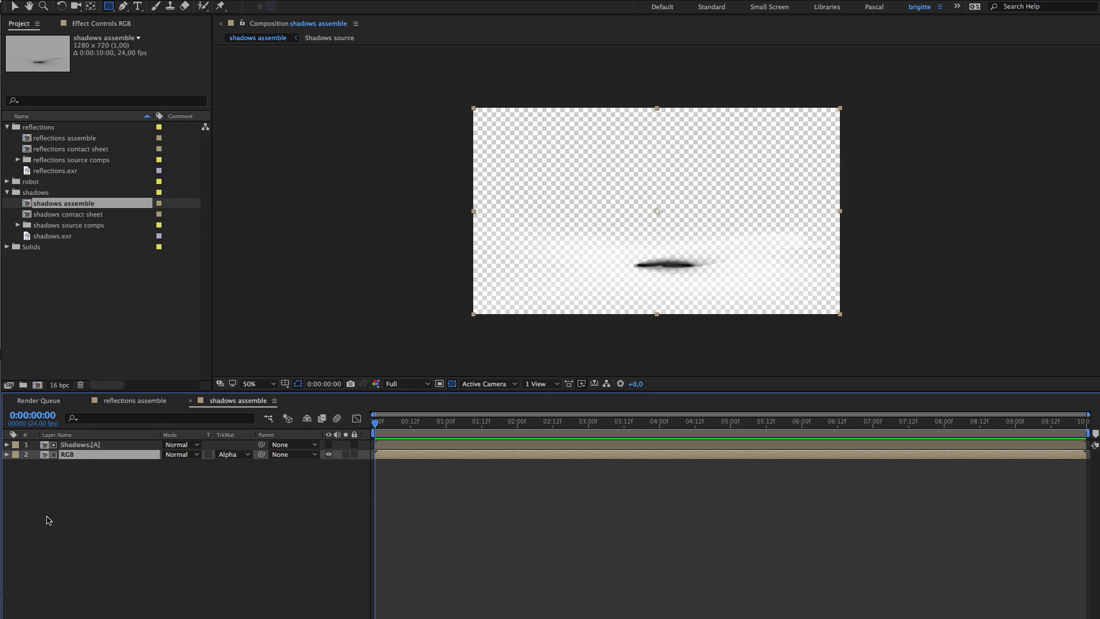
- Open the robot assemble composition and delete its ProEXR File Description layer
click(7, 182)
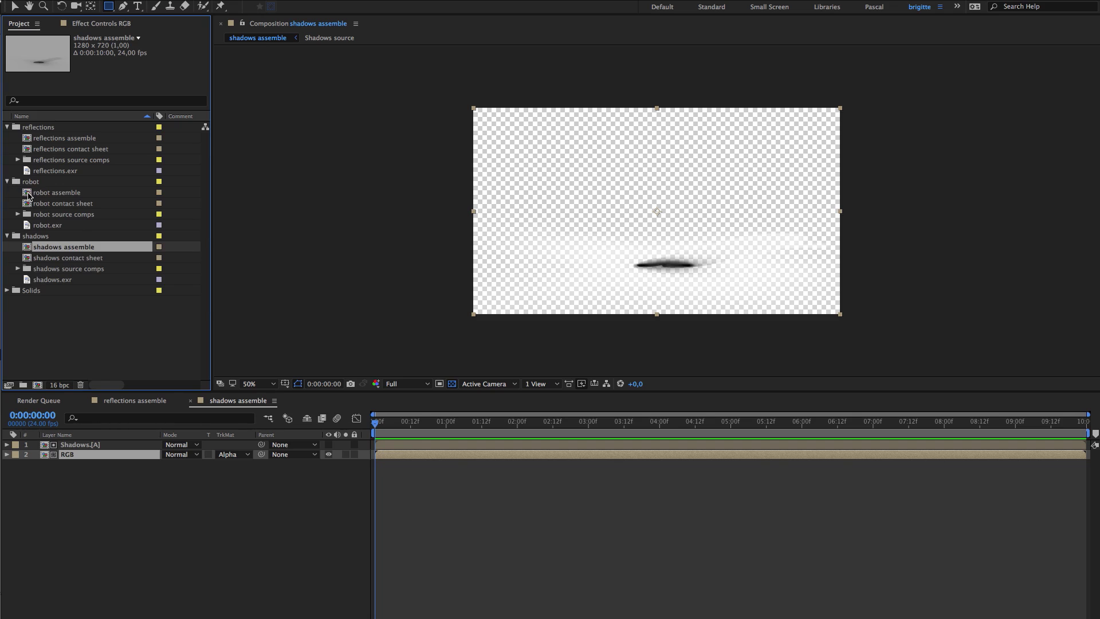
double_click(29, 193)
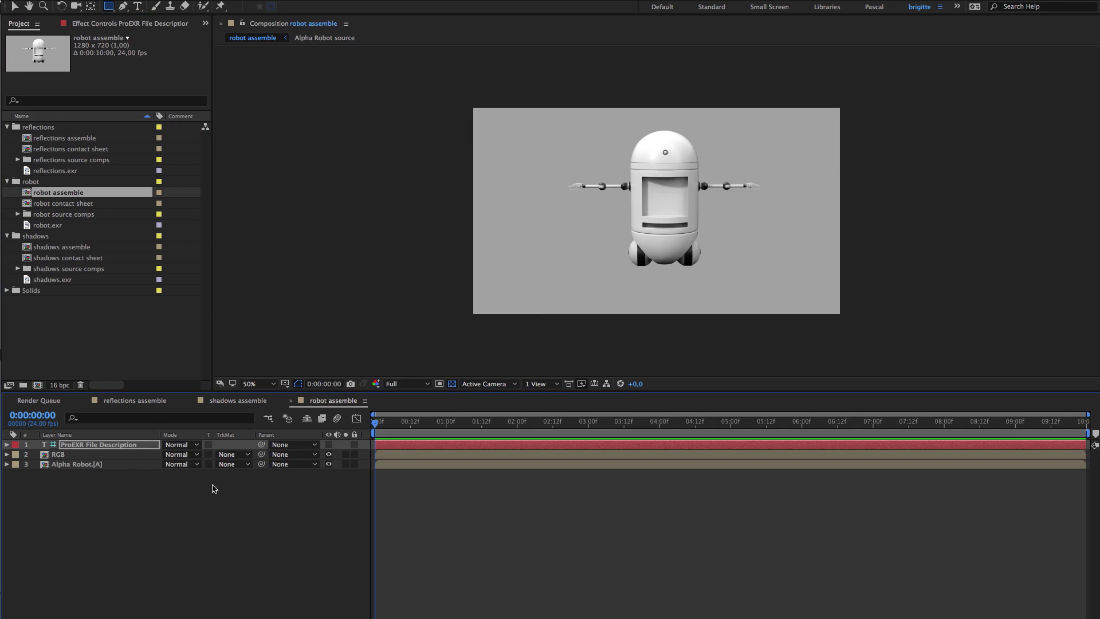
click(119, 446)
key(Delete)
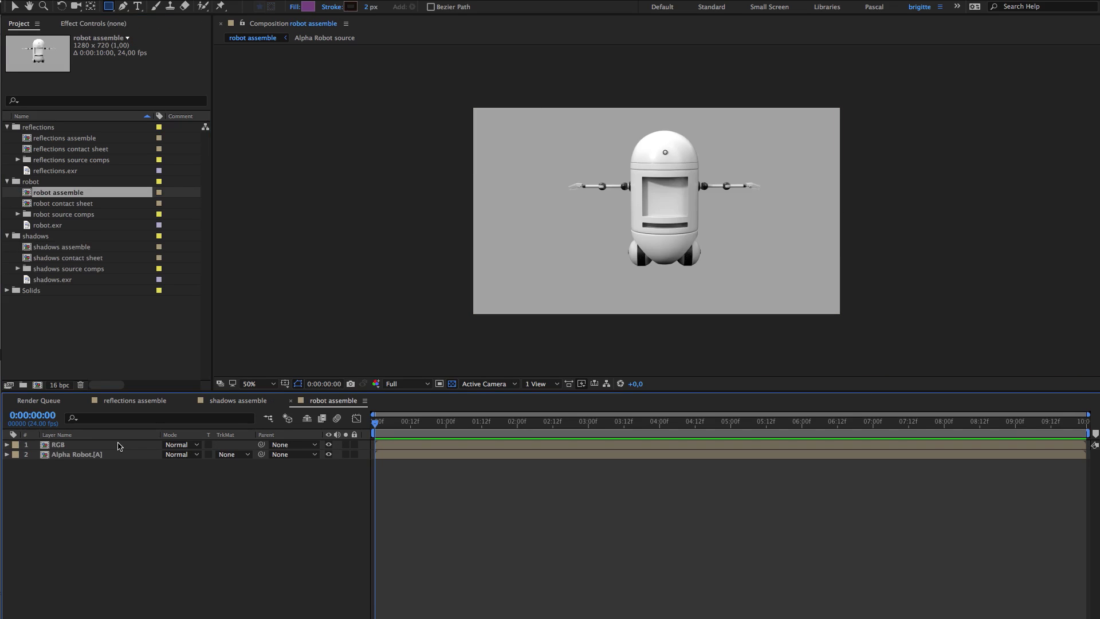
- Move the Alpha Robot.[A] layer above RGB and set it as the RGB layer's Alpha Matte
click(104, 456)
drag(106, 458, 105, 445)
click(105, 455)
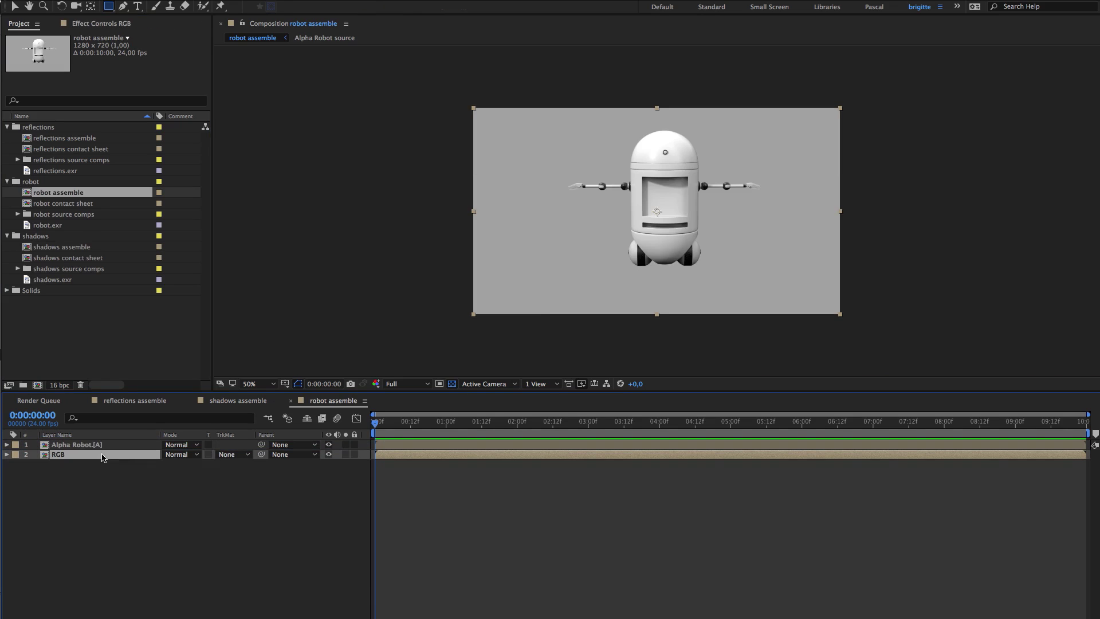
click(245, 455)
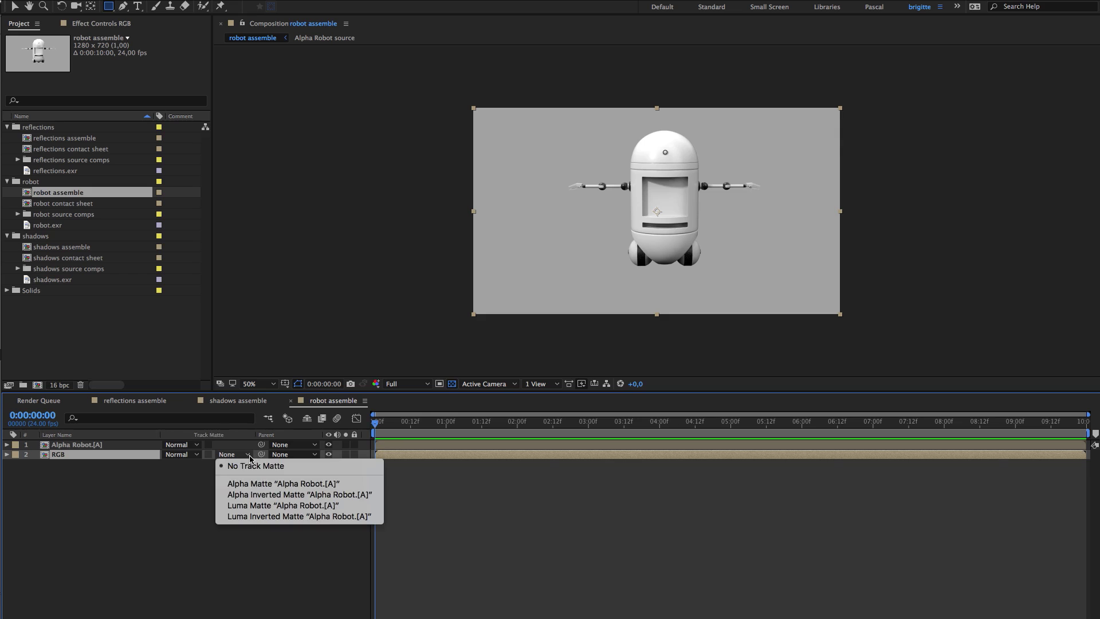
click(249, 485)
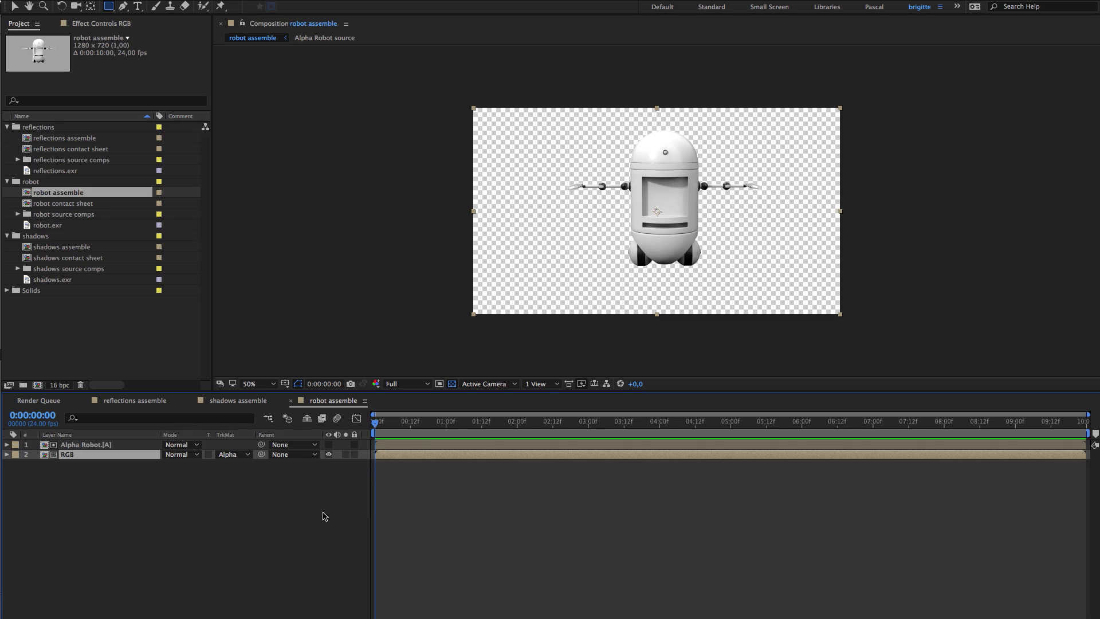
- Create a comp-sized medium royal blue solid, 1280 × 720 px, in the robot assemble composition
click(144, 514)
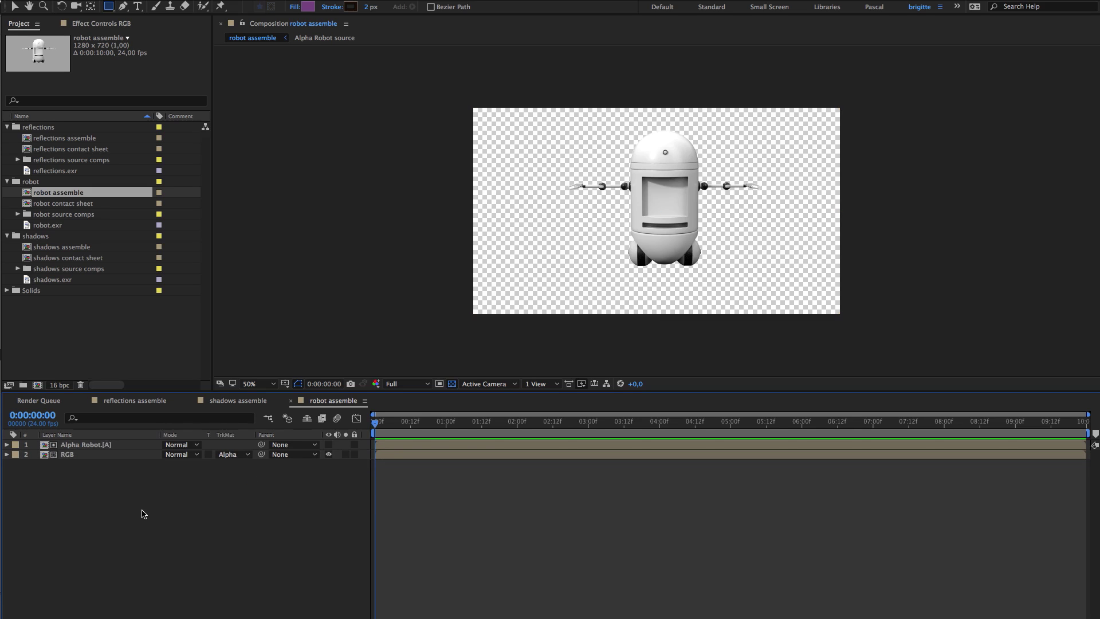
right_click(95, 511)
mouse_move(119, 517)
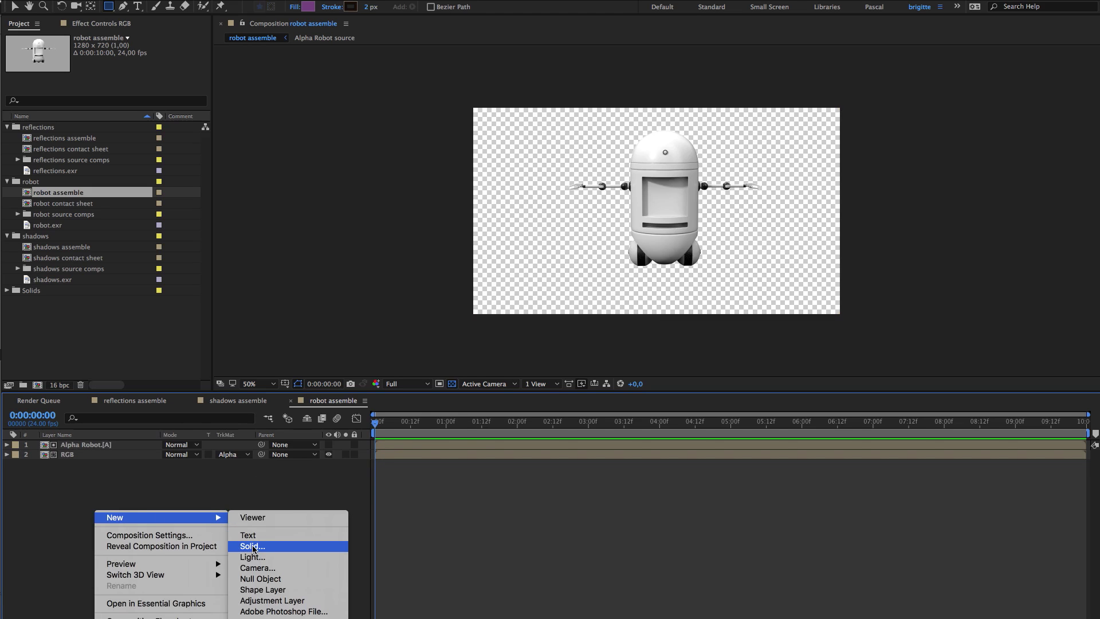
click(253, 548)
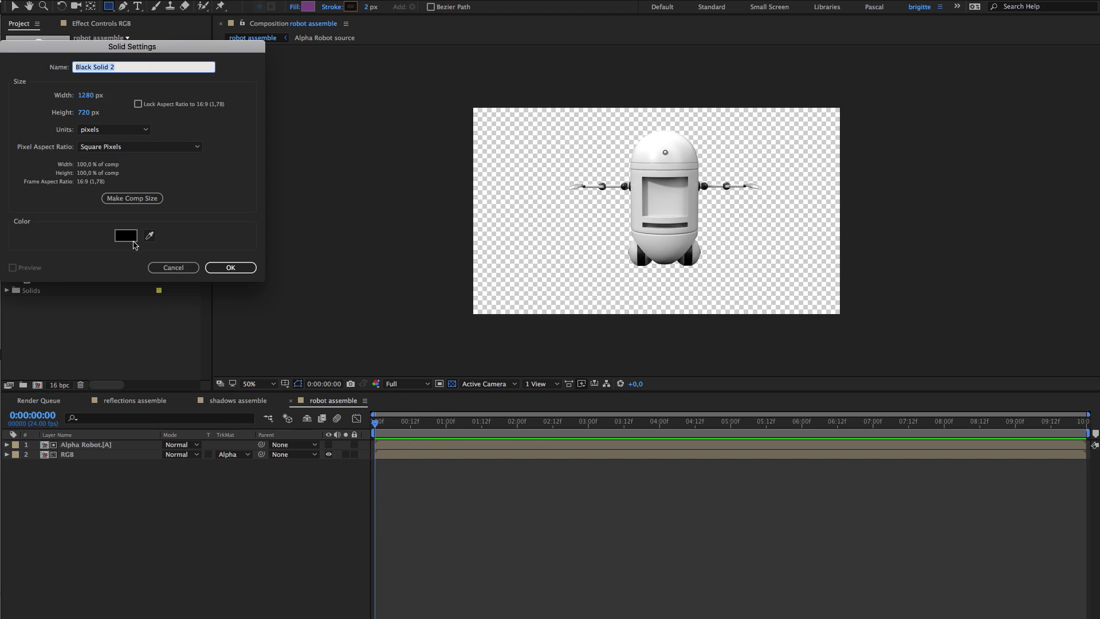
click(128, 235)
click(171, 120)
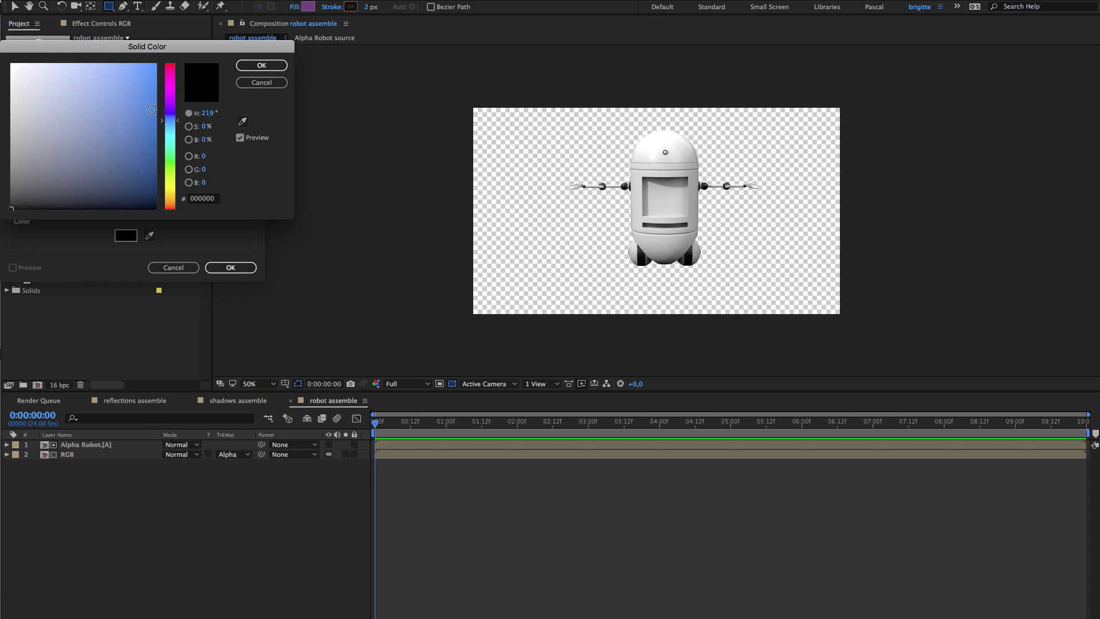
click(152, 110)
click(265, 69)
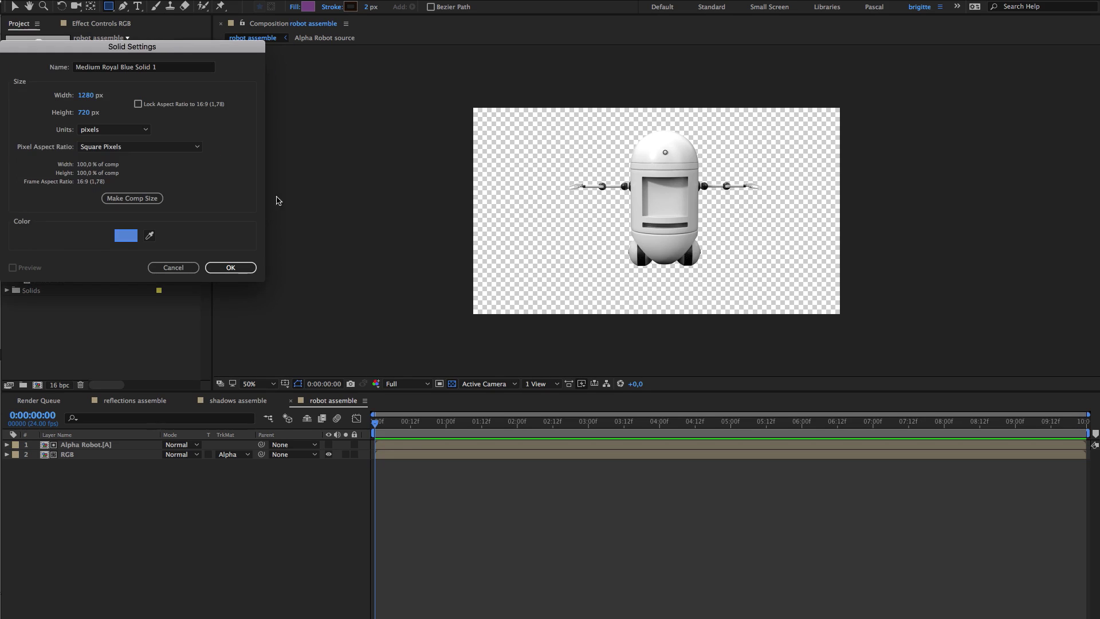
click(230, 267)
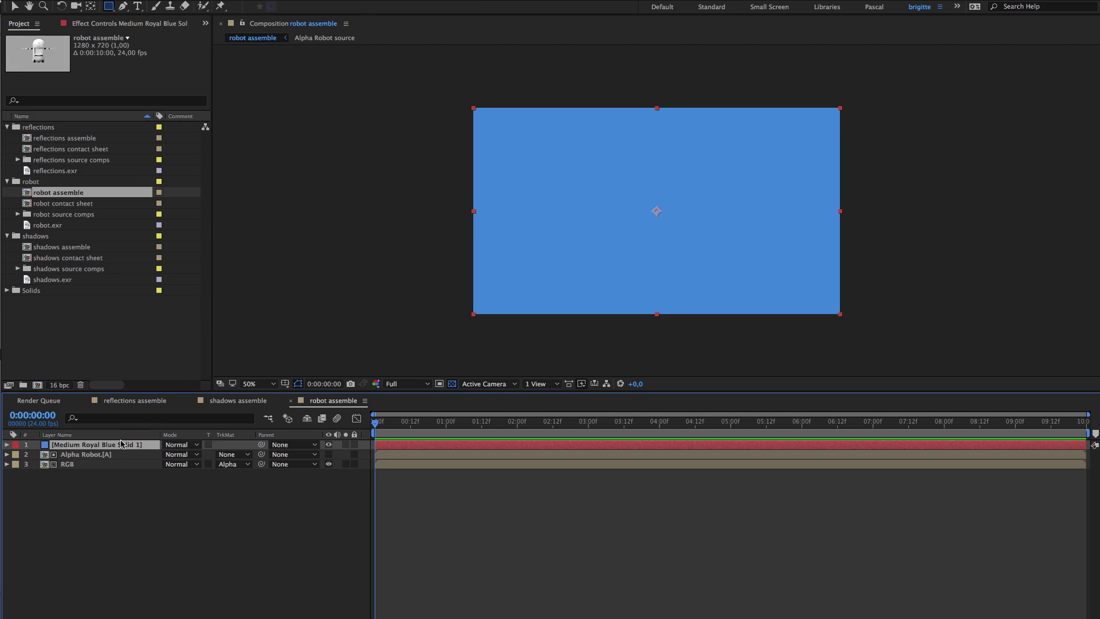
- Move the blue solid below the RGB layer and rename it BG
drag(121, 446, 110, 483)
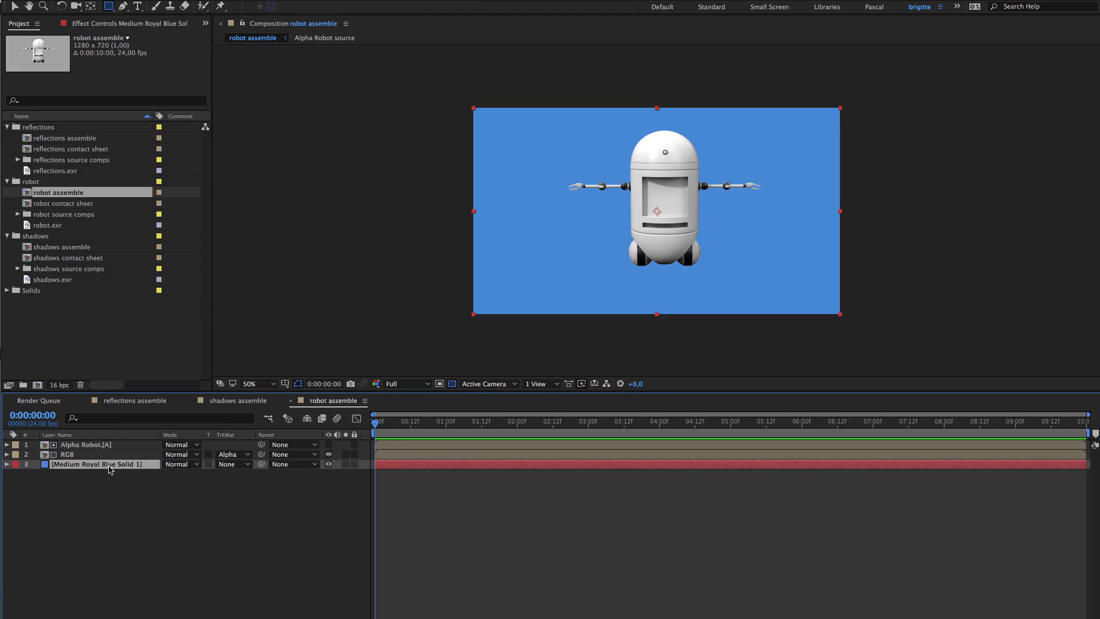
key(Return)
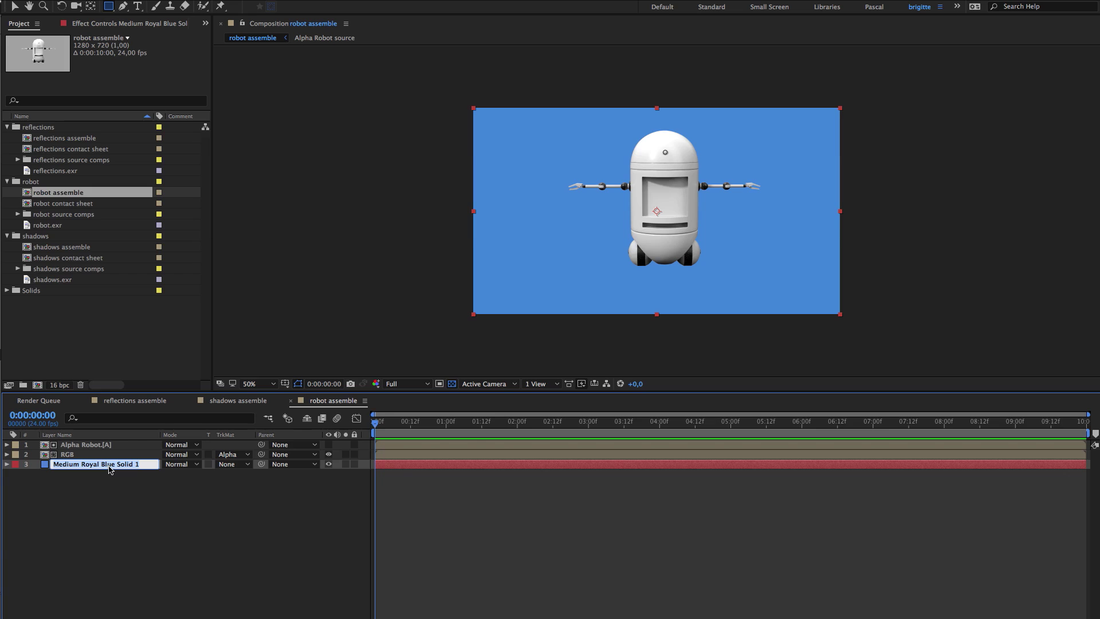
text(BG)
key(Return)
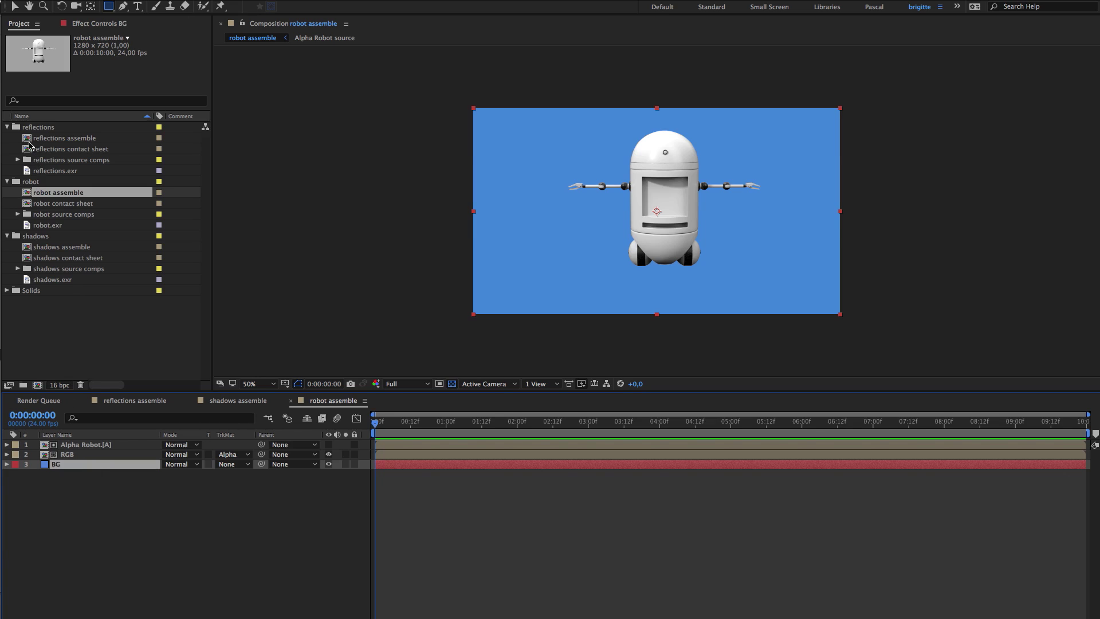
- Add the reflections assemble and shadows assemble comps between RGB and BG, with shadows above reflections and set to Multiply
drag(26, 141, 63, 460)
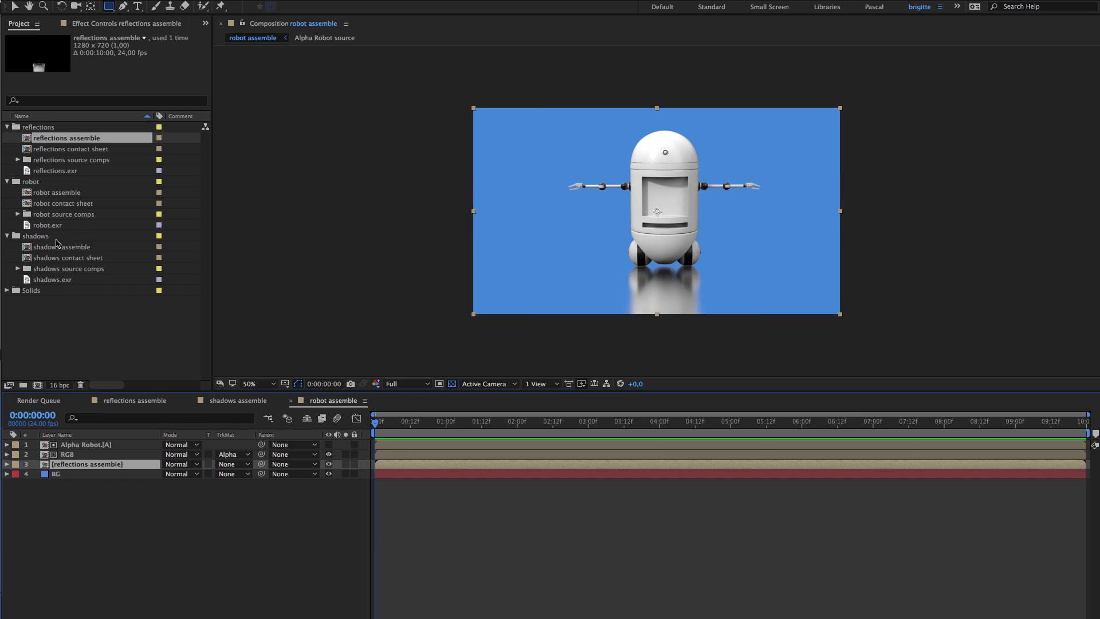
drag(26, 250, 73, 461)
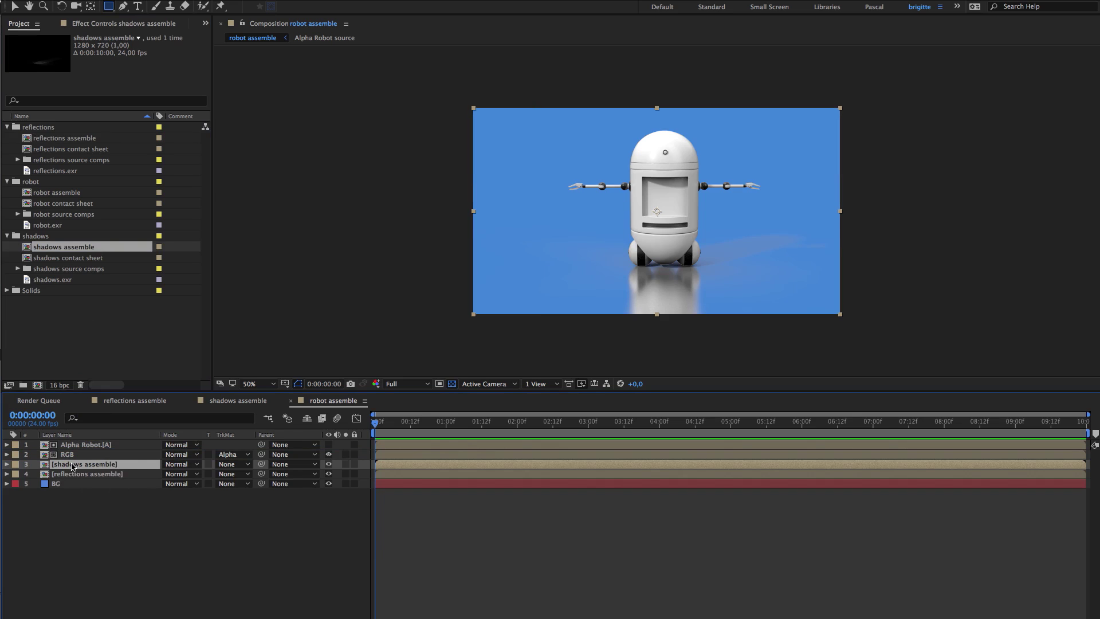
click(195, 465)
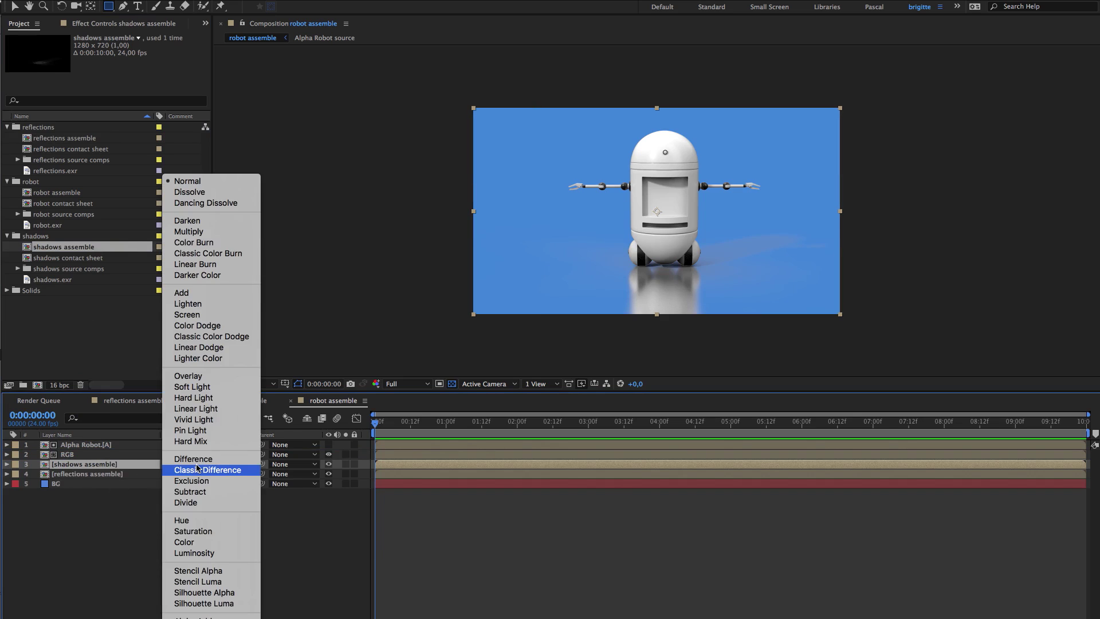
click(189, 232)
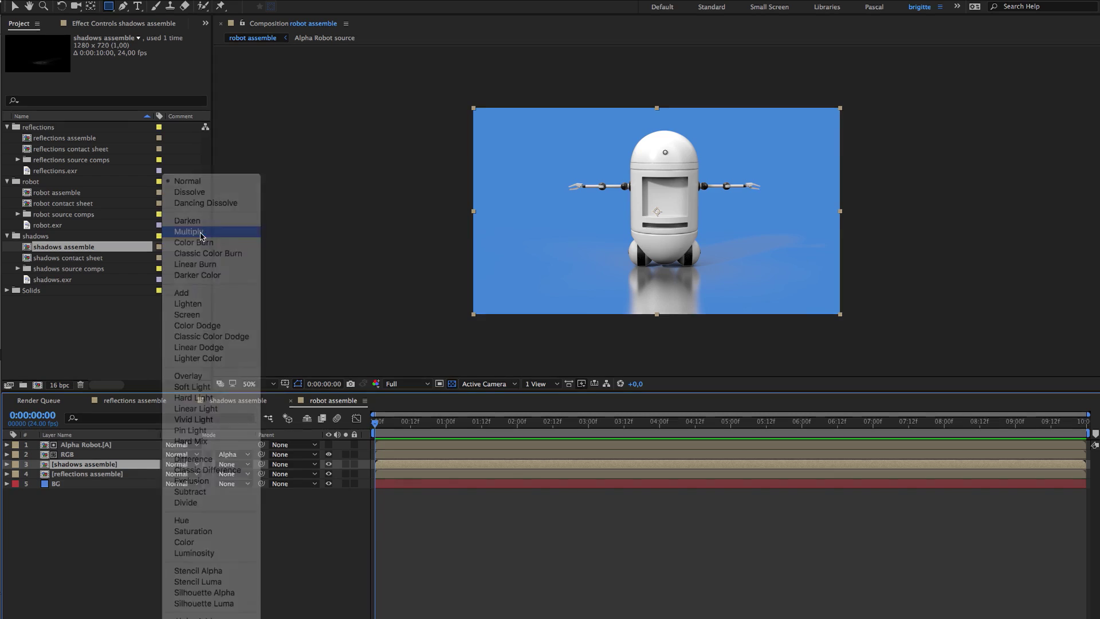
- Try the Overlay blending mode on the reflections assemble layer and return it to Normal
click(99, 475)
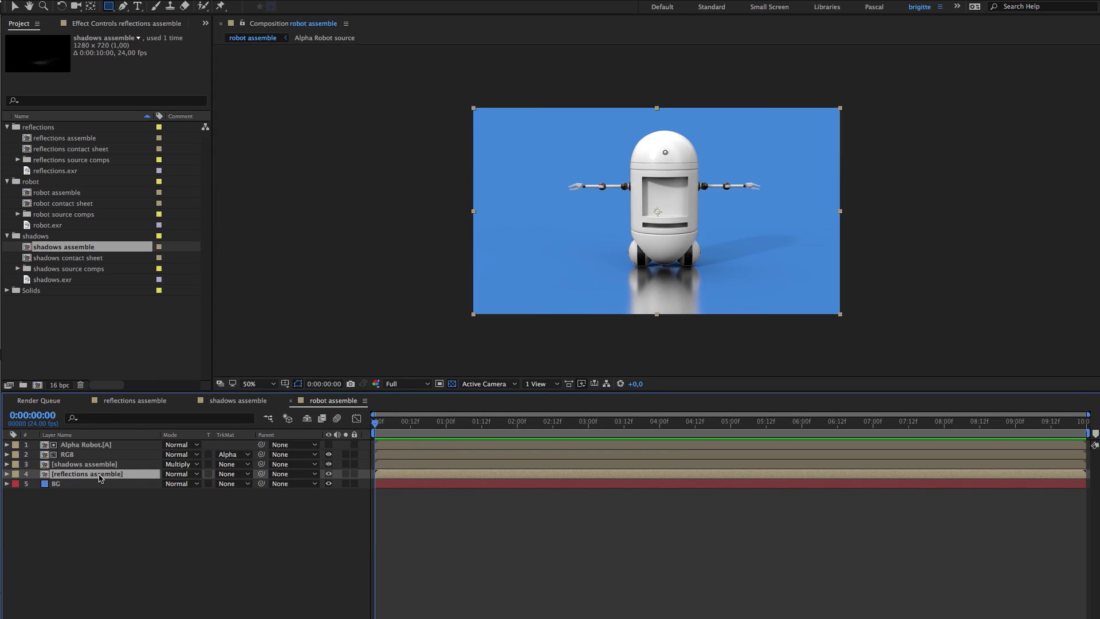
click(196, 475)
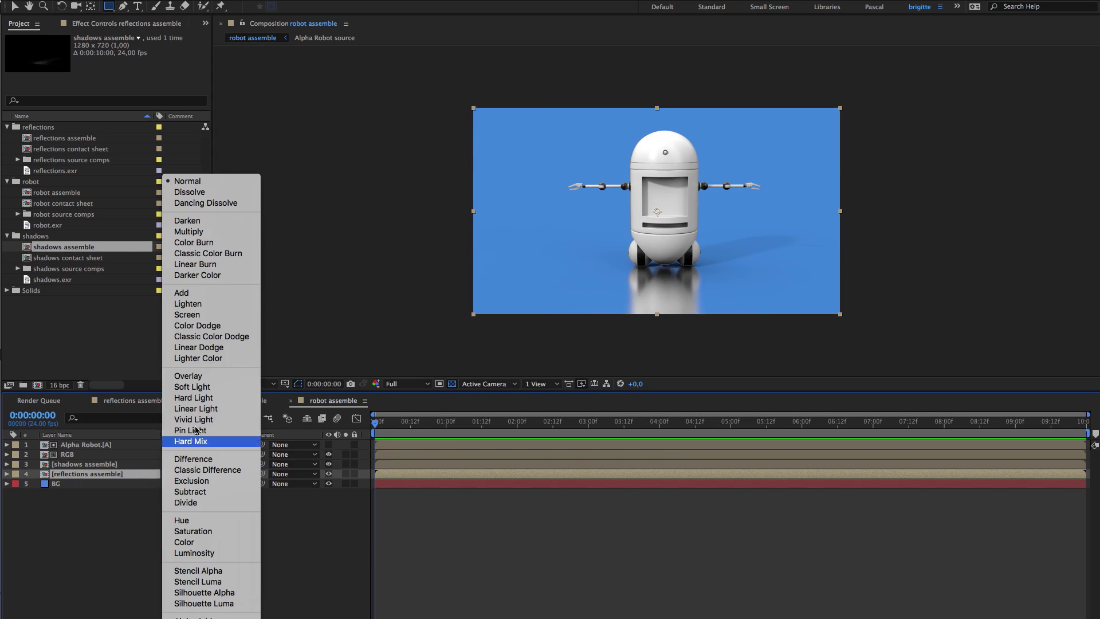
click(196, 378)
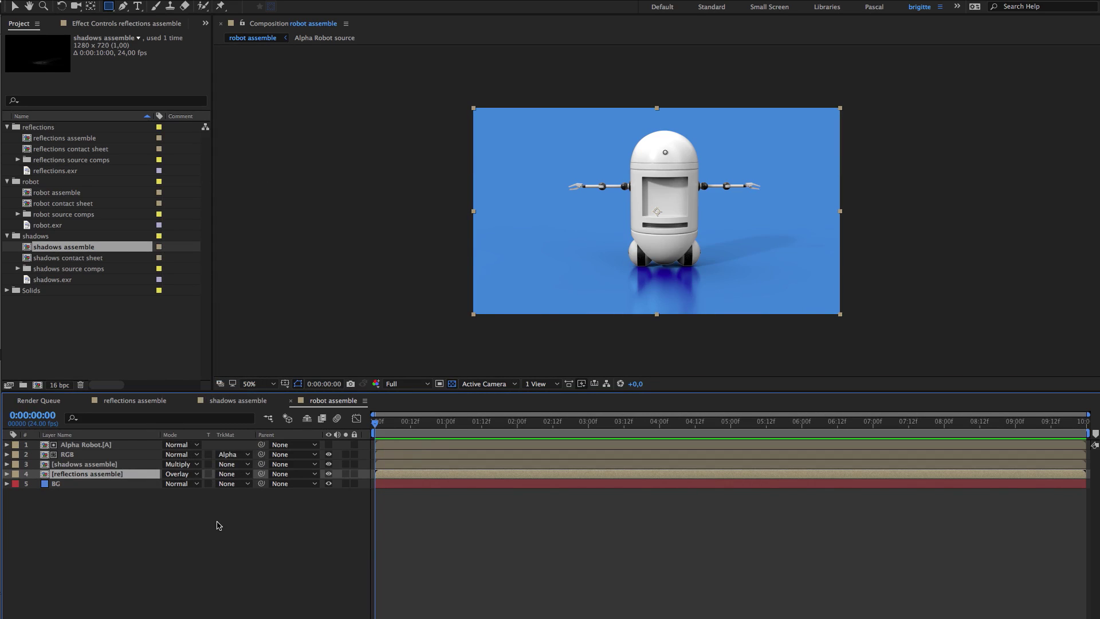
click(196, 476)
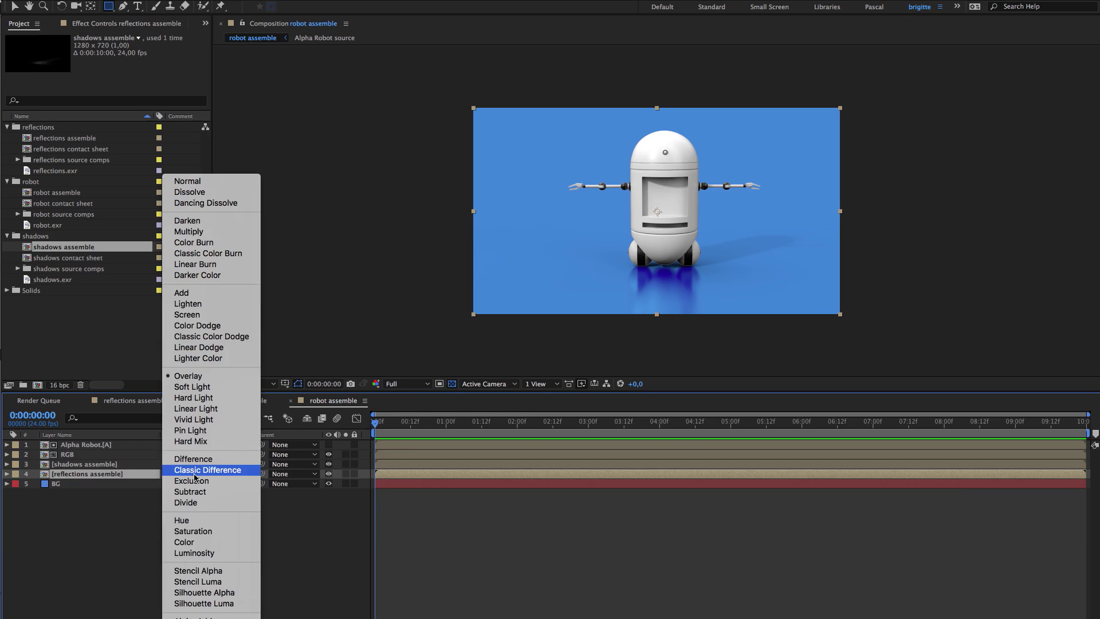
click(204, 181)
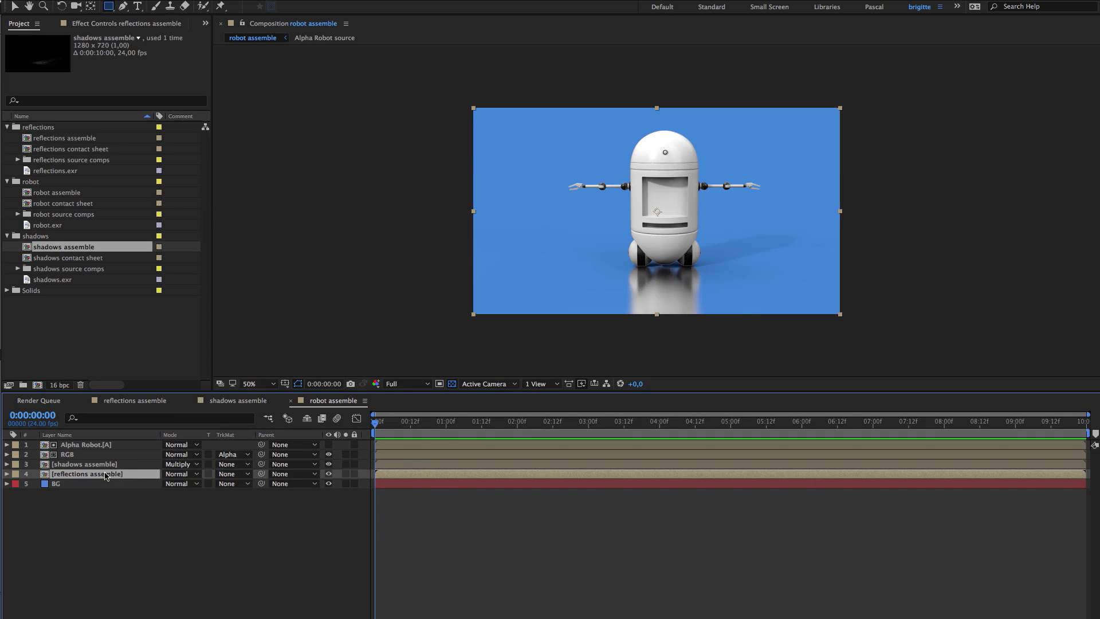
- Set the reflections assemble layer's opacity to 40%
key(t)
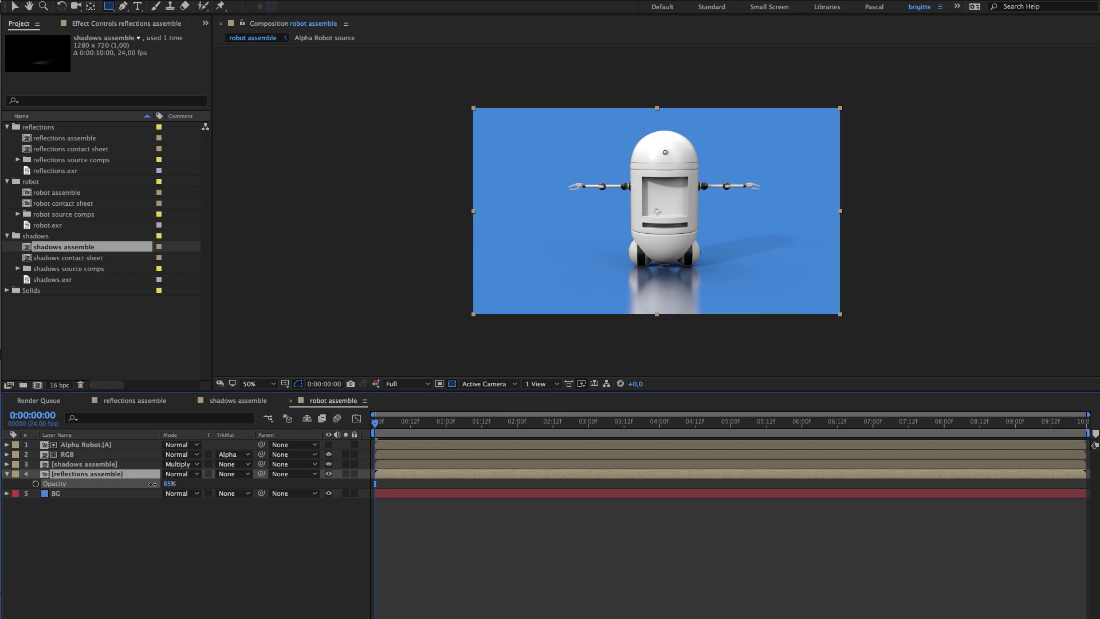
drag(153, 485, 134, 486)
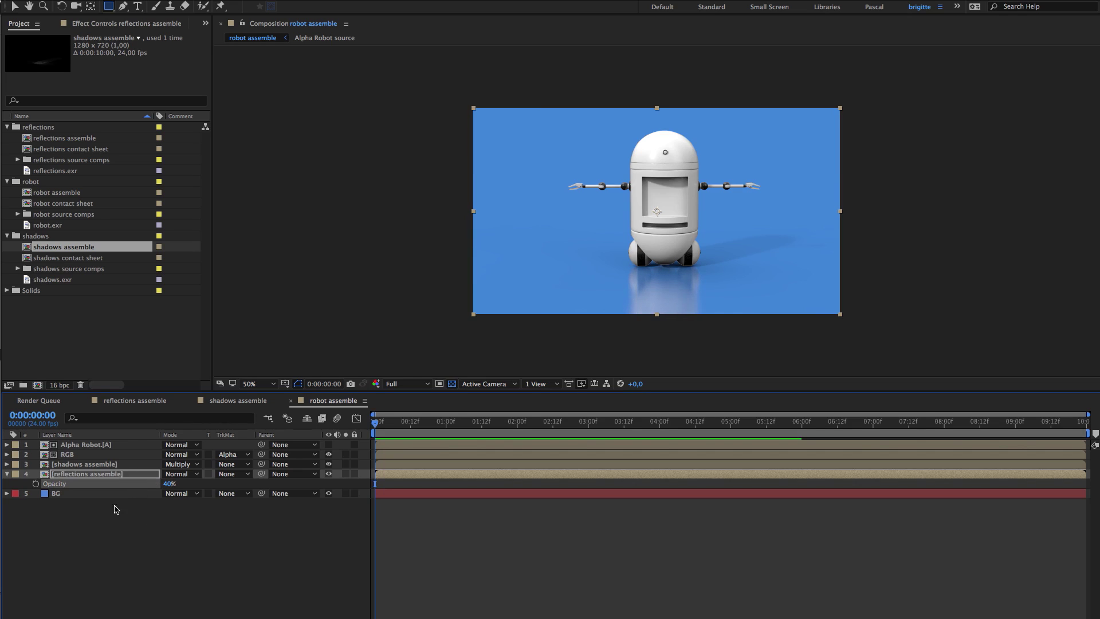
click(89, 528)
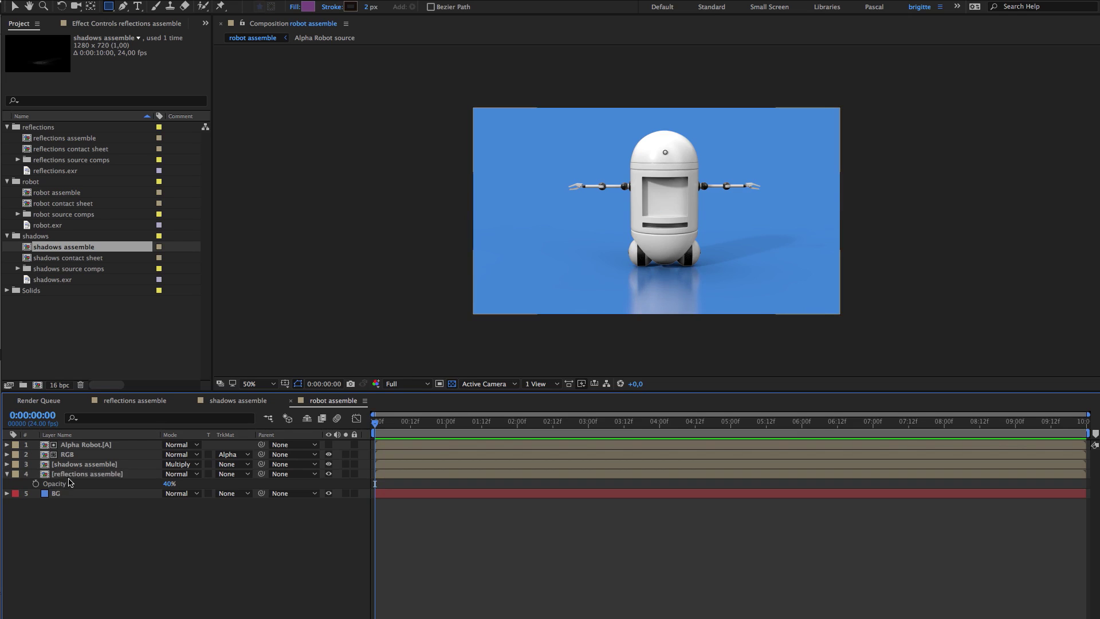
click(69, 479)
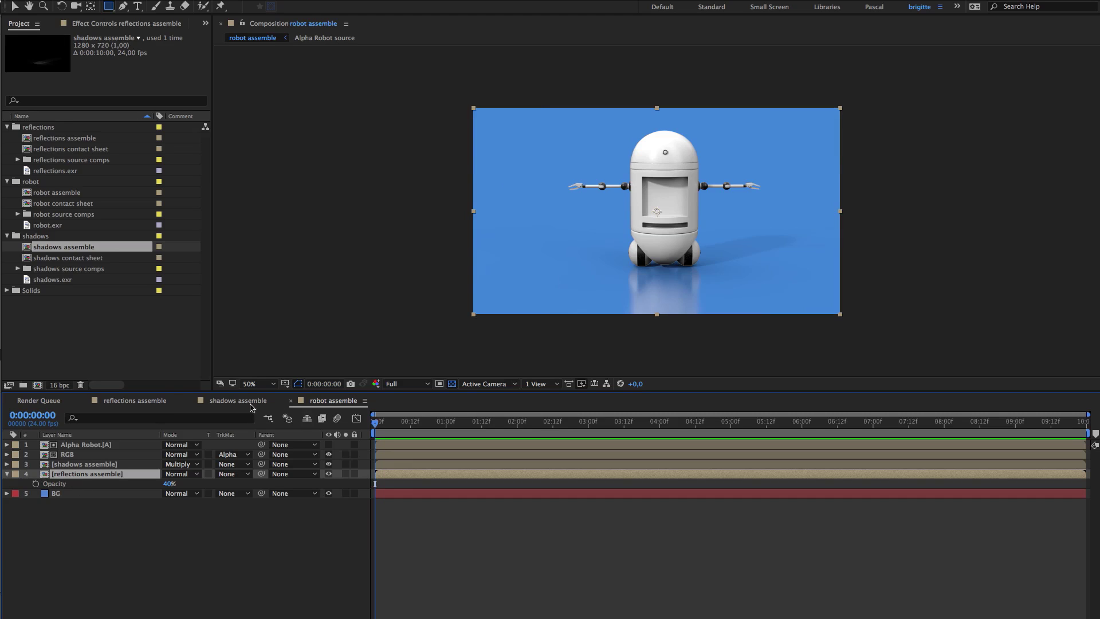
- Open a second locked viewer to show robot assemble and reflections assemble side by side, with the reflections assemble timeline active
click(145, 404)
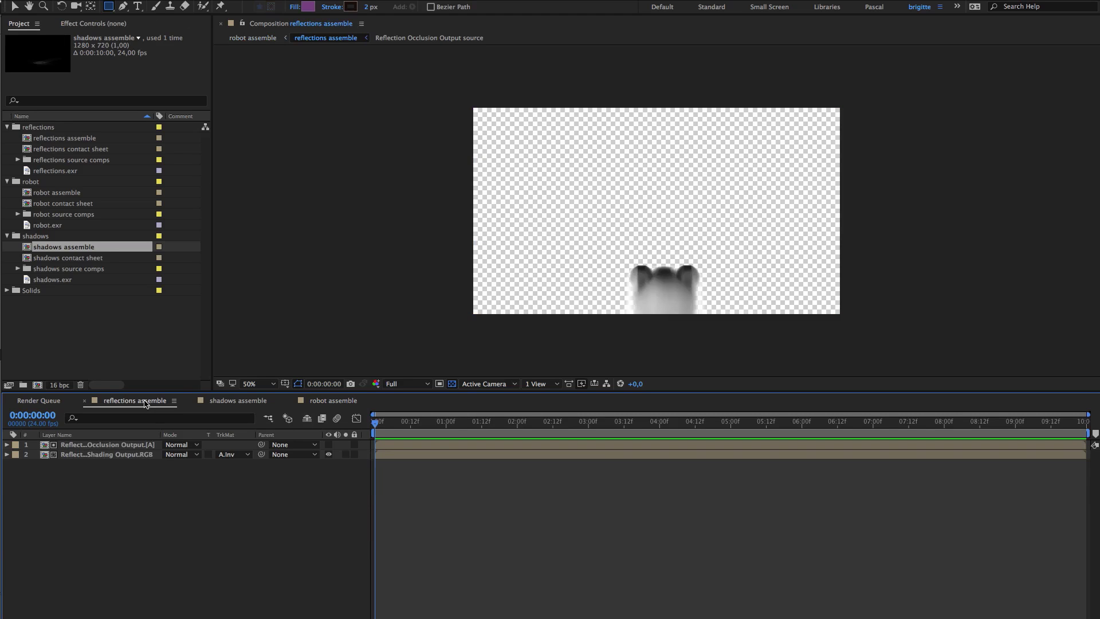
click(354, 281)
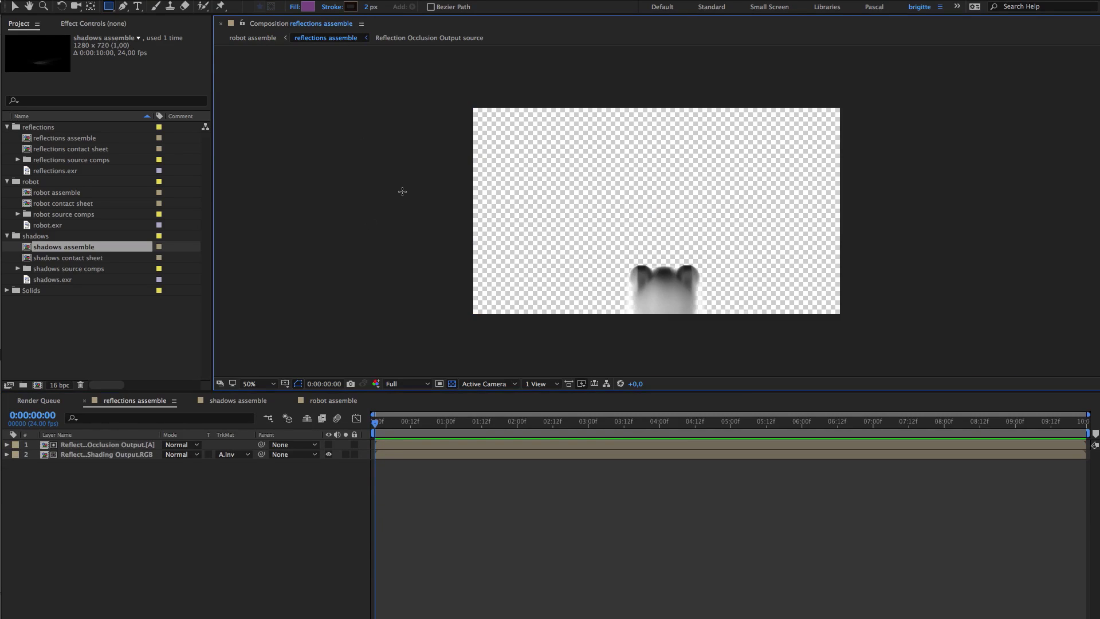
click(330, 0)
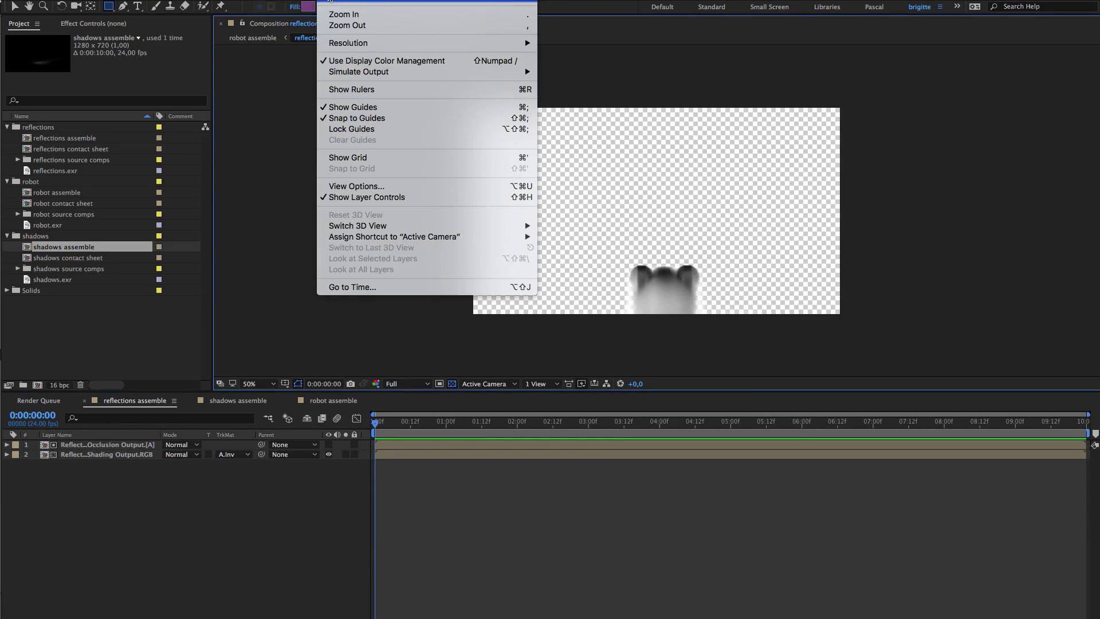
click(330, 1)
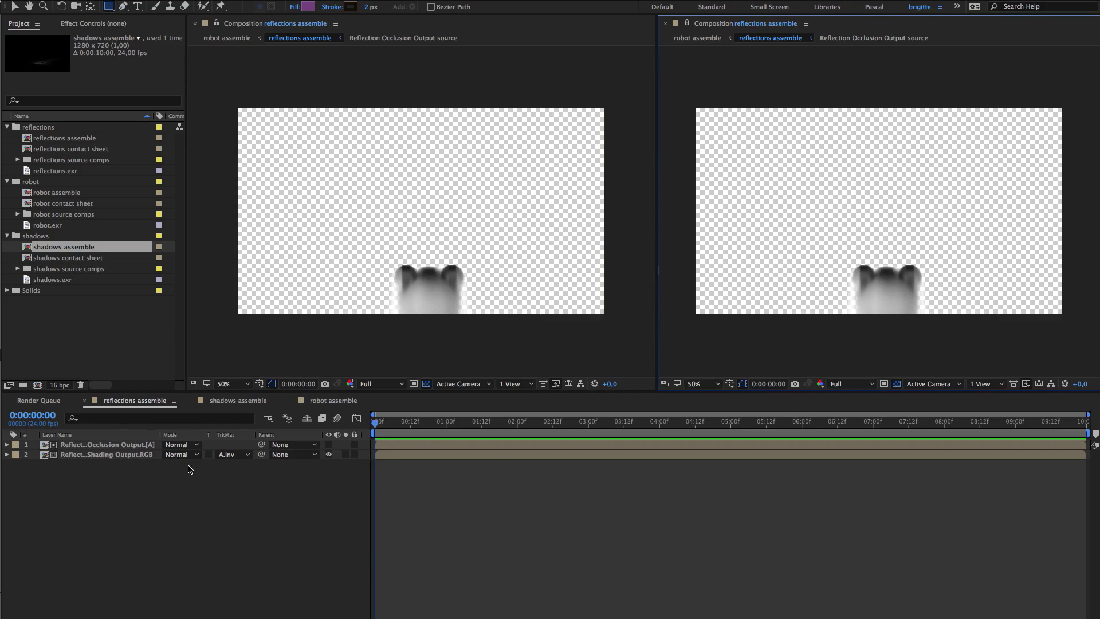
click(318, 401)
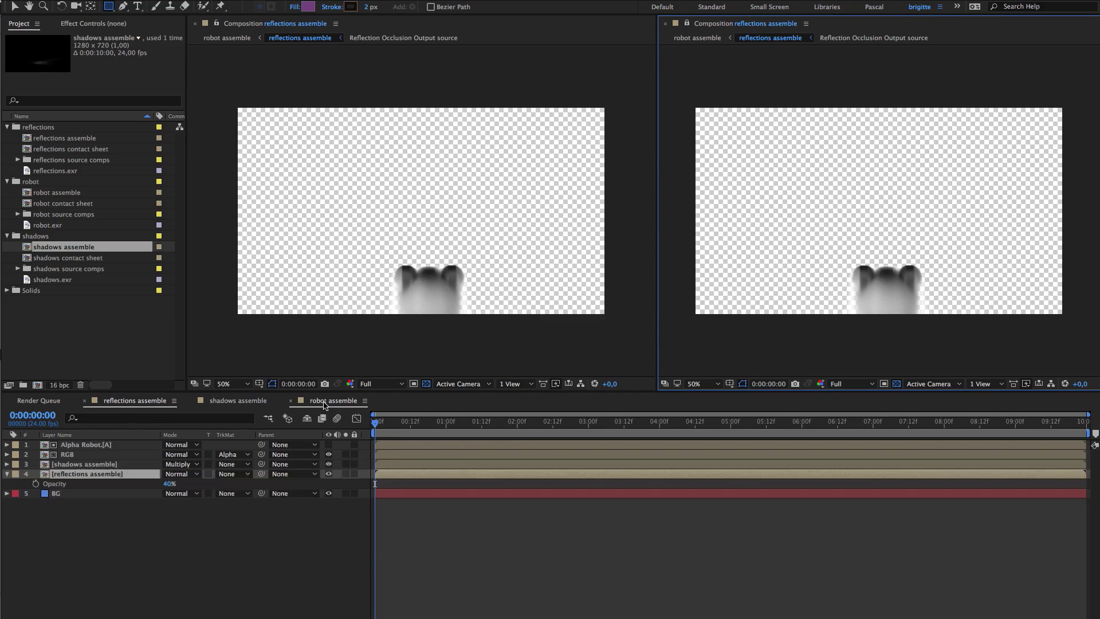
click(217, 24)
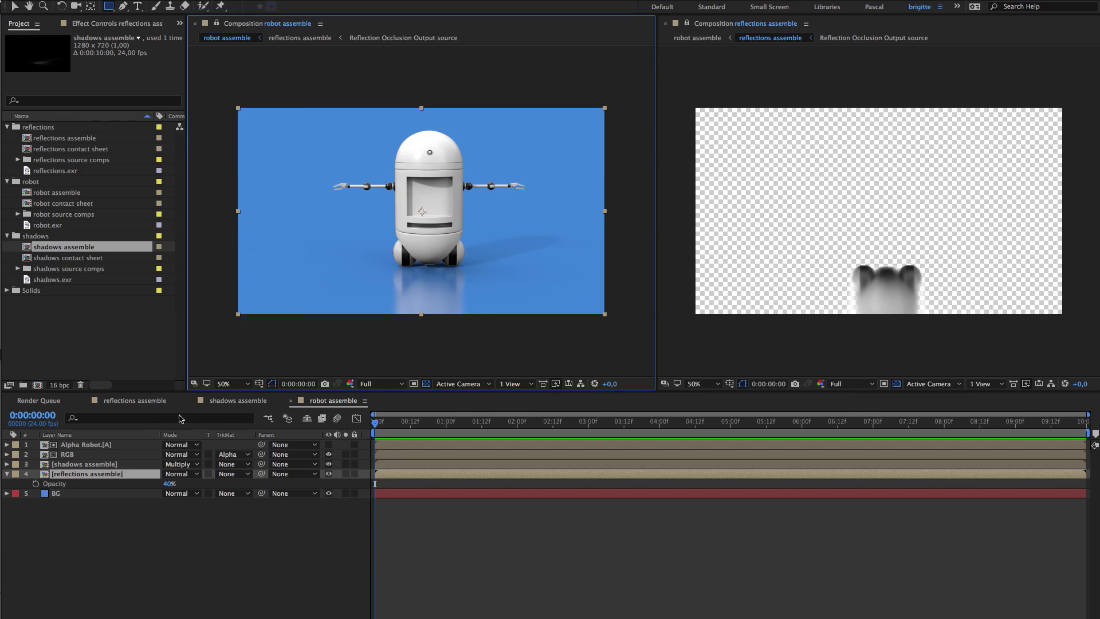
click(148, 403)
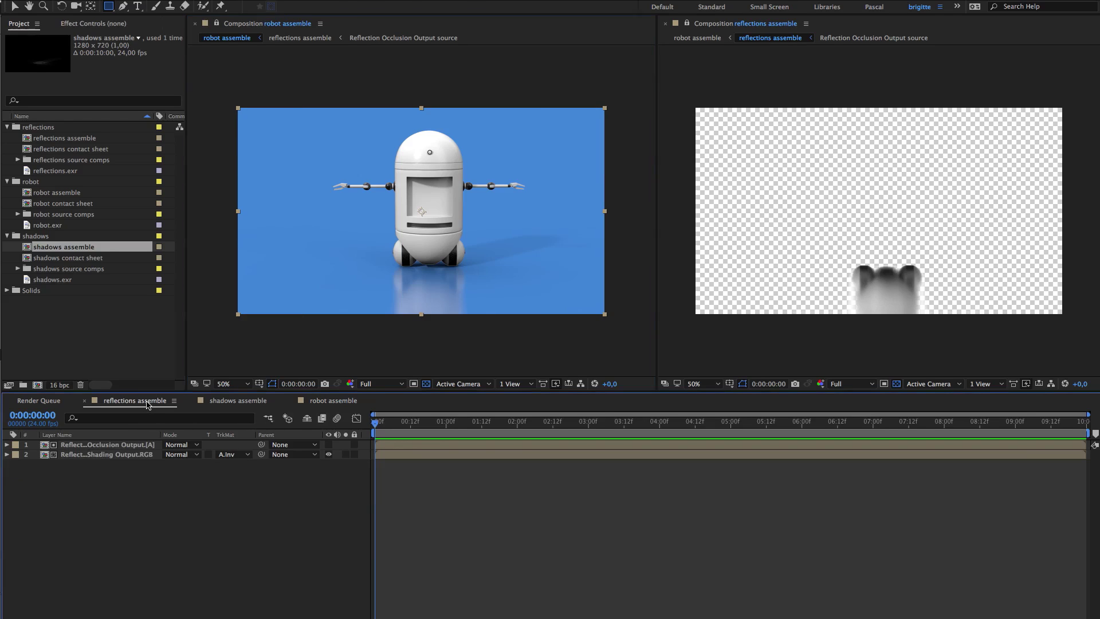
- Apply Levels (Individual Controls) to the Reflection Shading Output.RGB layer and lower its input white to the upper end of the histogram data
click(107, 455)
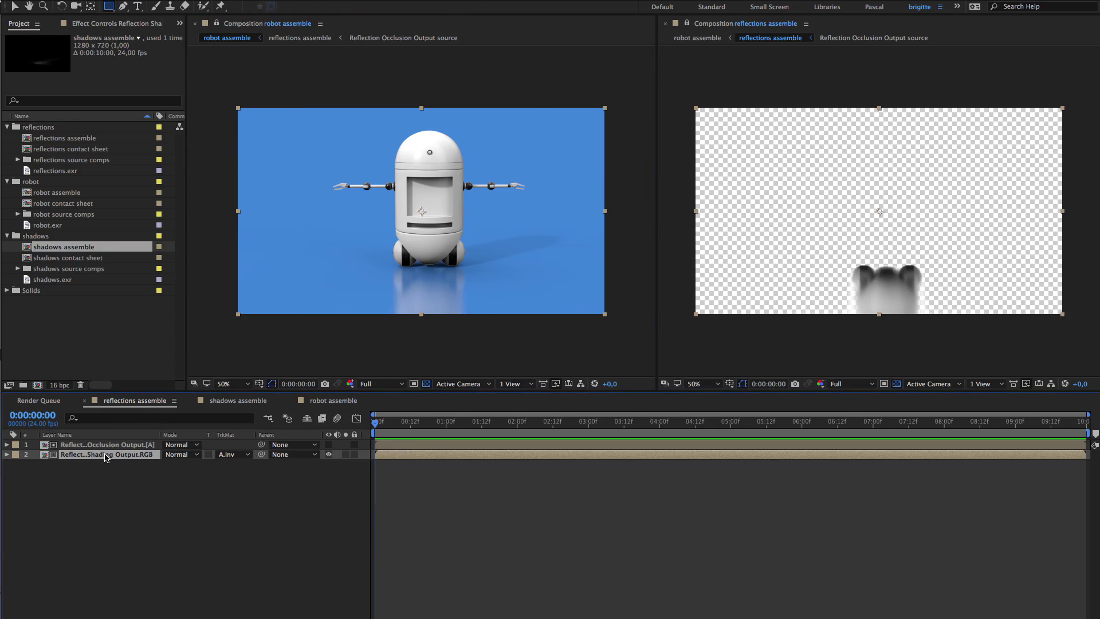
click(93, 24)
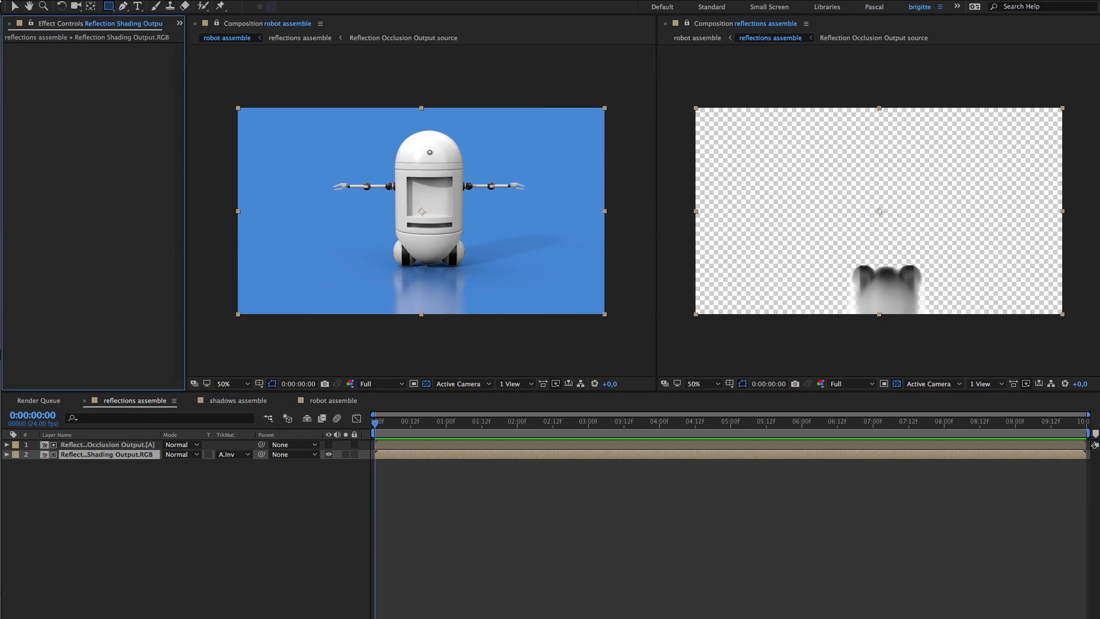
key(ctrl+alt+shift+e)
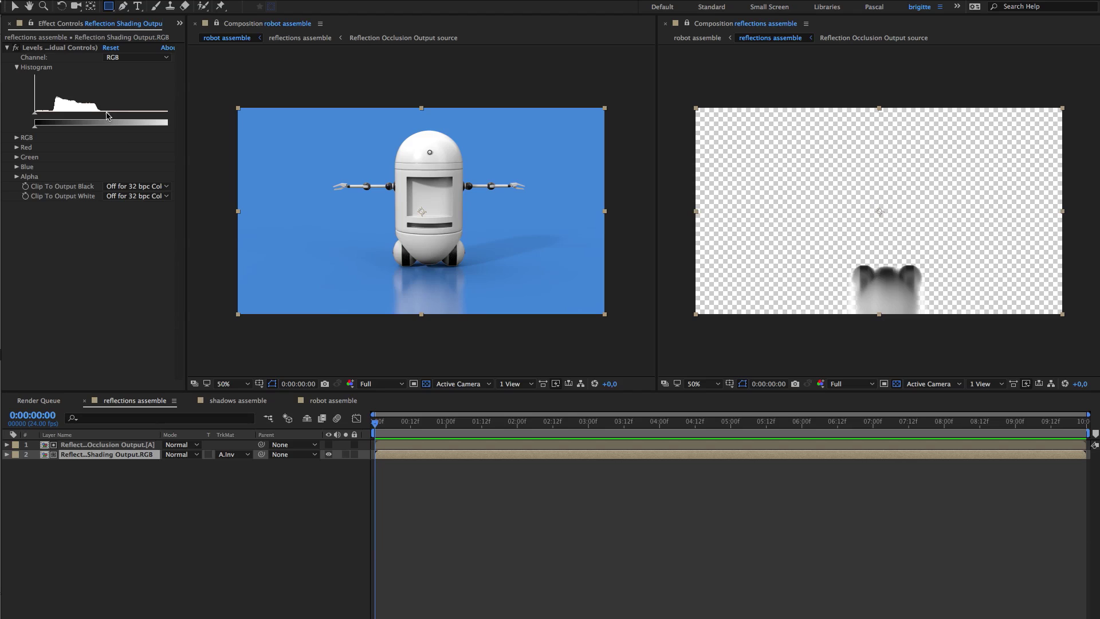
mouse_move(107, 116)
mouse_down()
mouse_move(94, 116)
mouse_move(131, 117)
mouse_move(104, 118)
mouse_up()
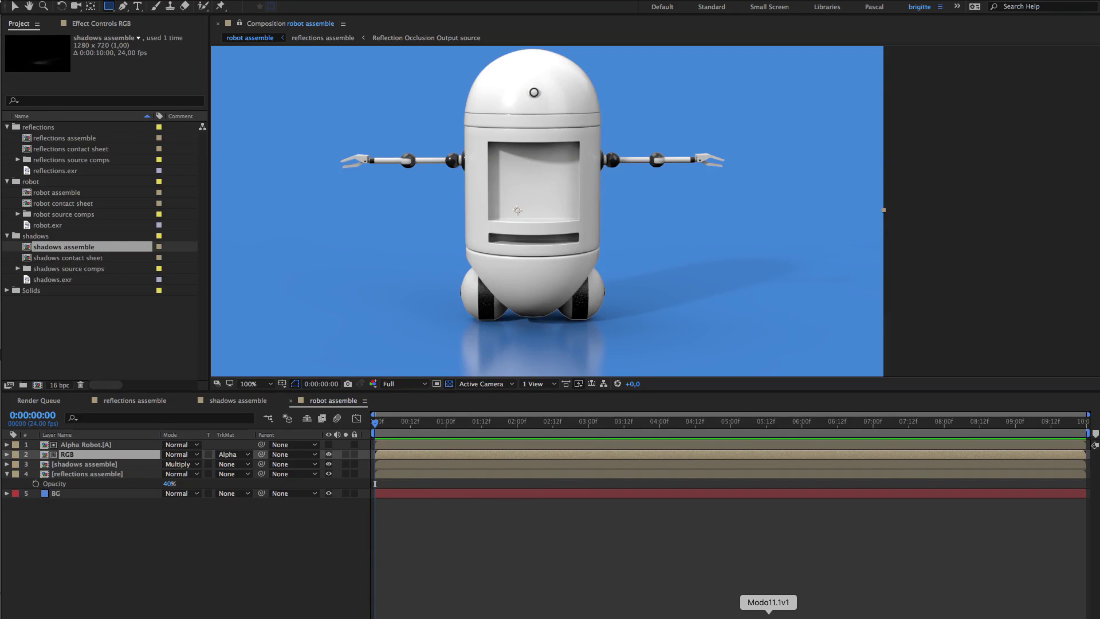
- Switch to Modo and hide the Environment Material under Color BG in the Robot Alone pass
click(768, 615)
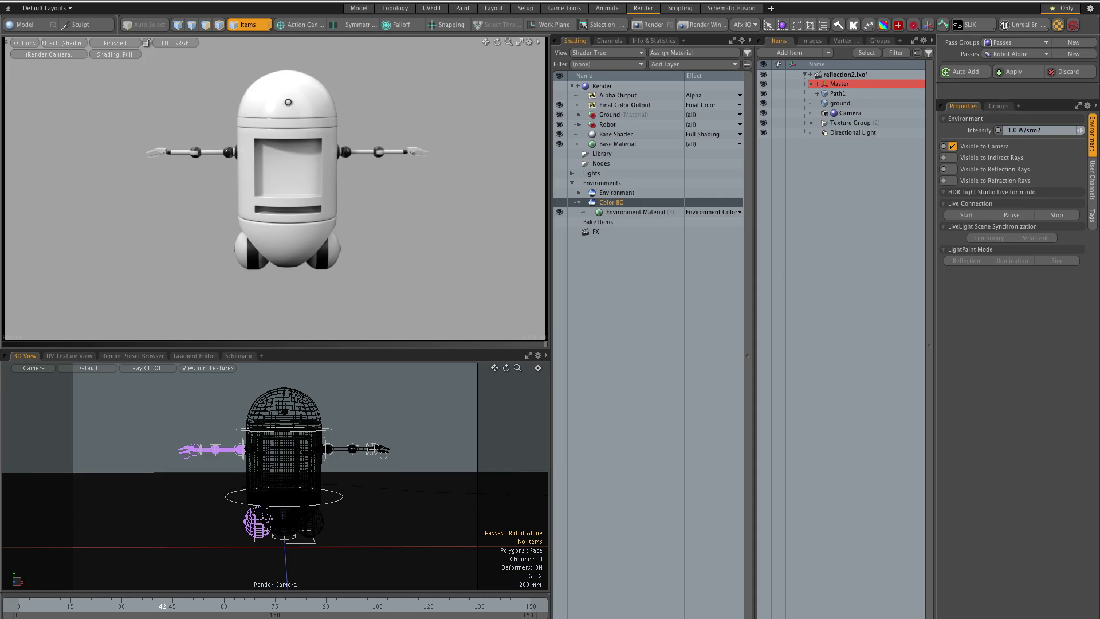
click(560, 212)
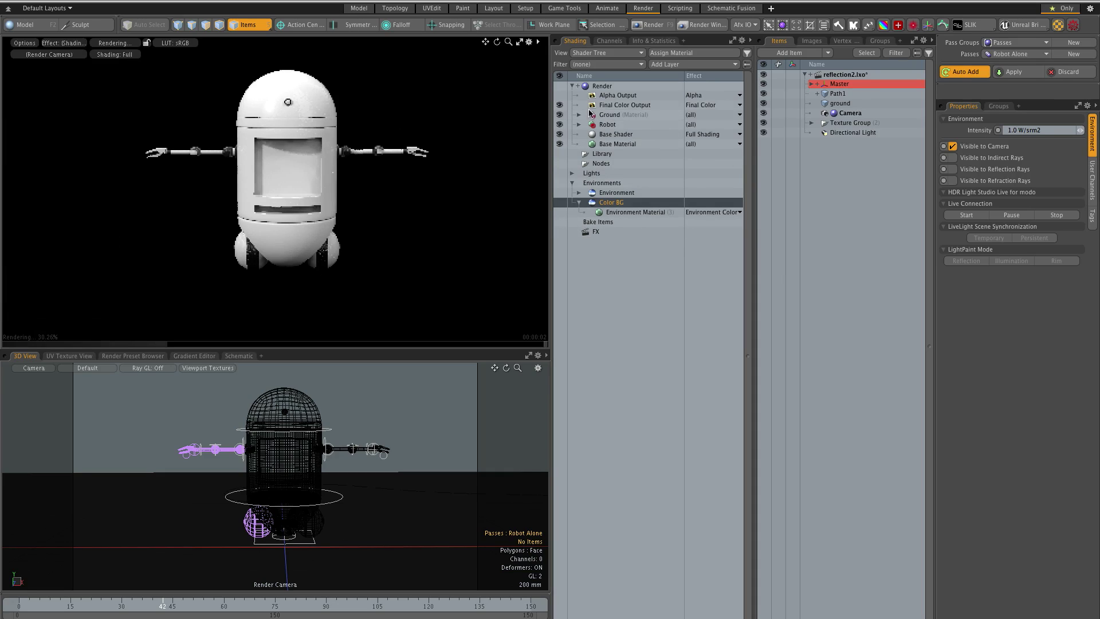
click(630, 106)
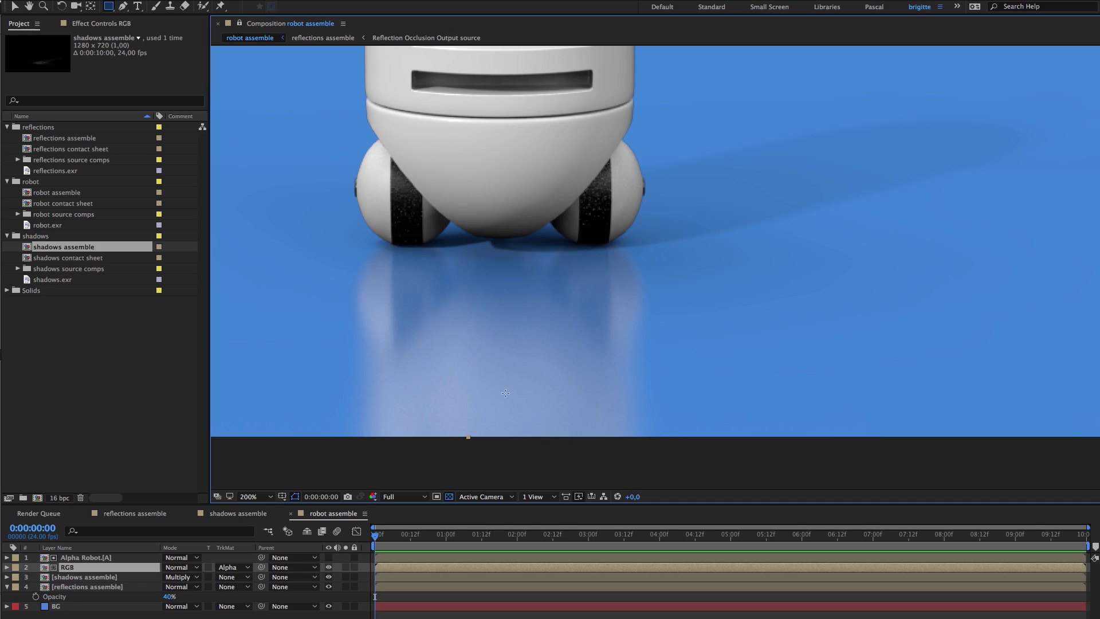
- Switch to After Effects and apply a Fast Box Blur effect to the RGB layer in robot assemble
key(F3)
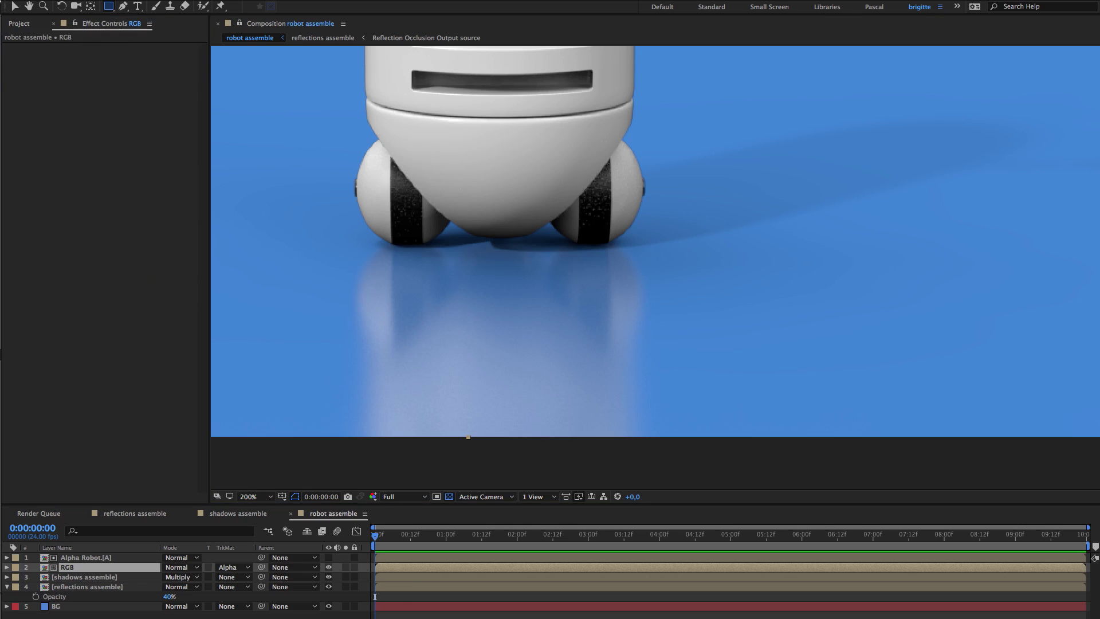
key(ctrl+alt+shift+e)
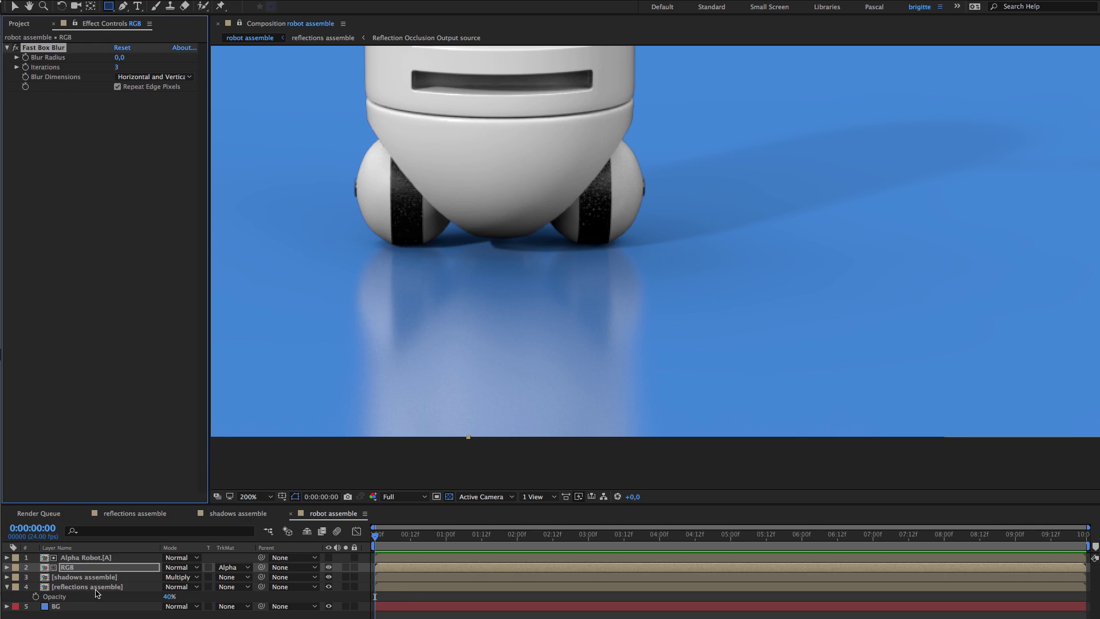
- Apply Fast Box Blur to the reflections assemble layer with Repeat Edge Pixels enabled and a blur radius of 2
click(95, 587)
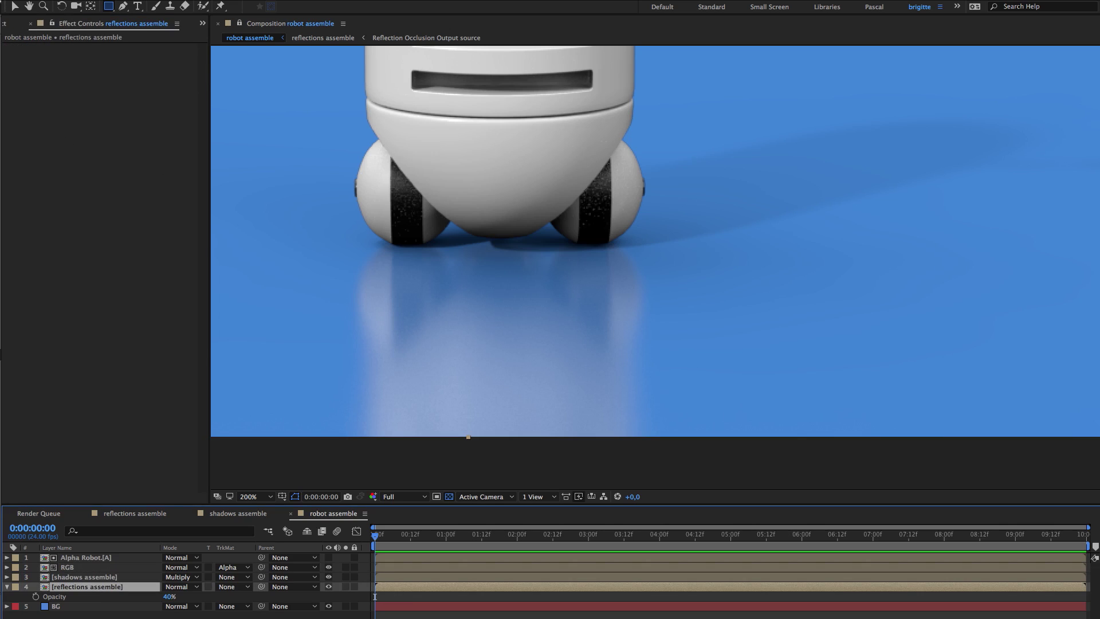
key(ctrl+alt+shift+e)
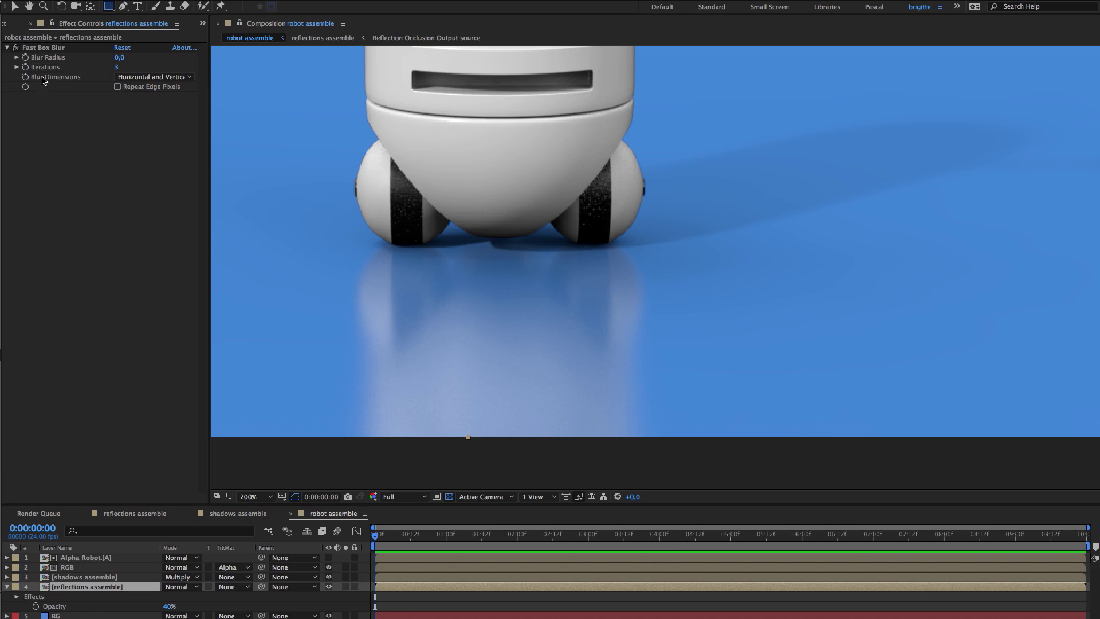
click(118, 86)
click(119, 57)
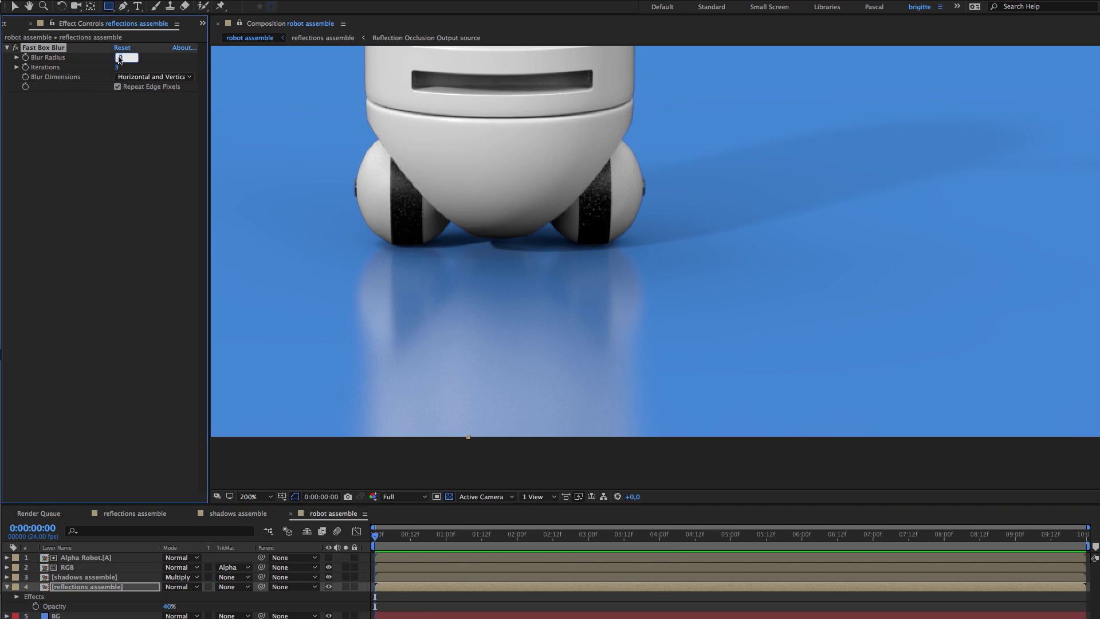
text(2)
key(Return)
key(comma)
key(comma)
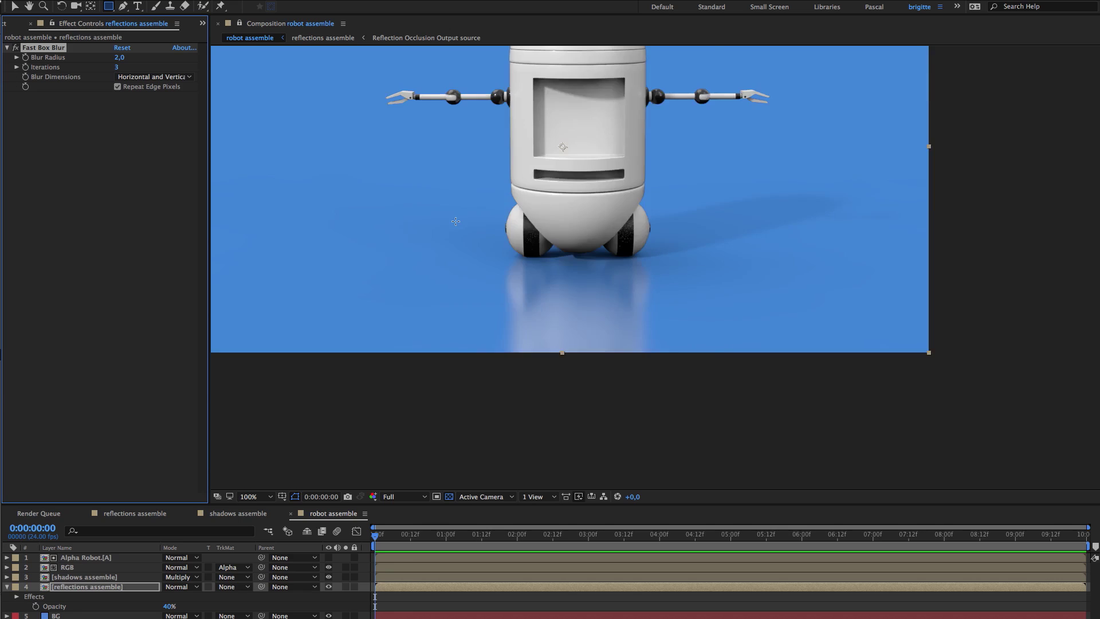
key(period)
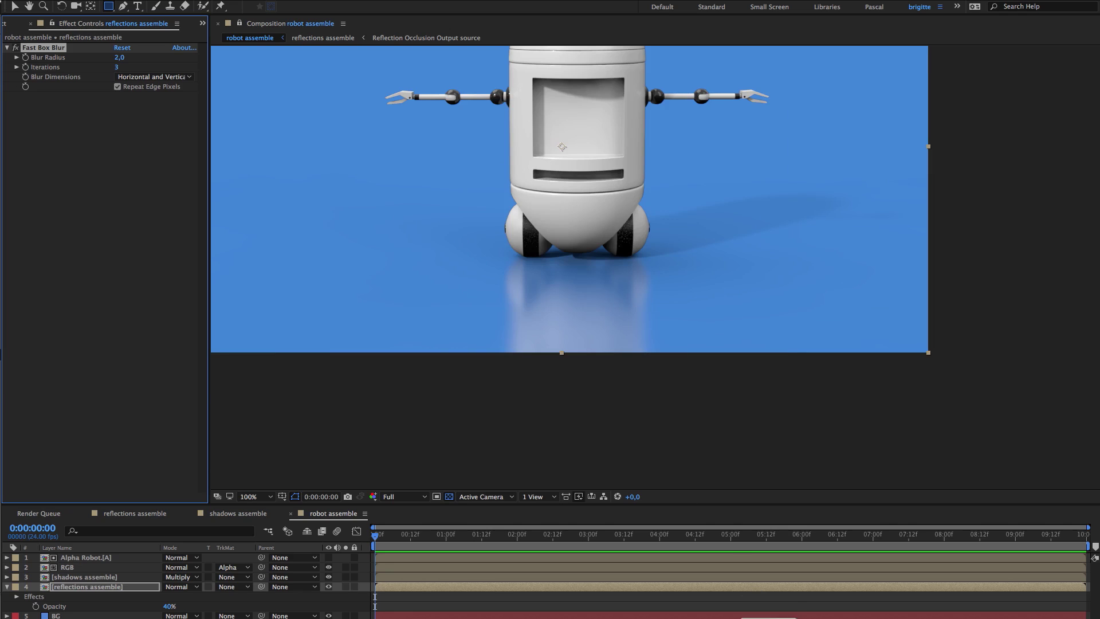
scroll(1025, 276, up, 4)
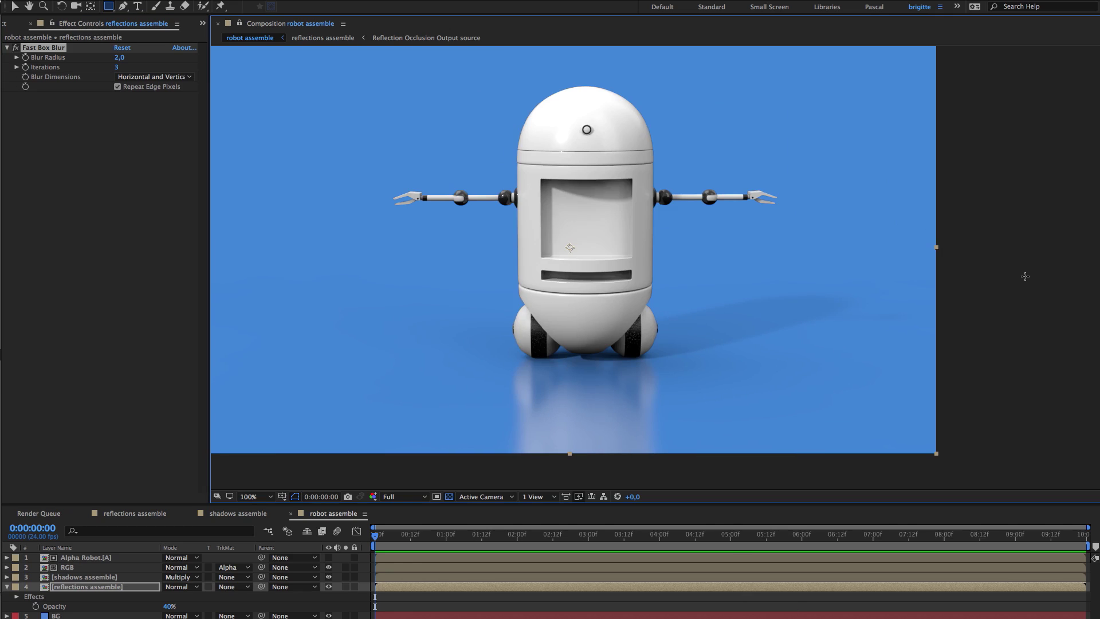